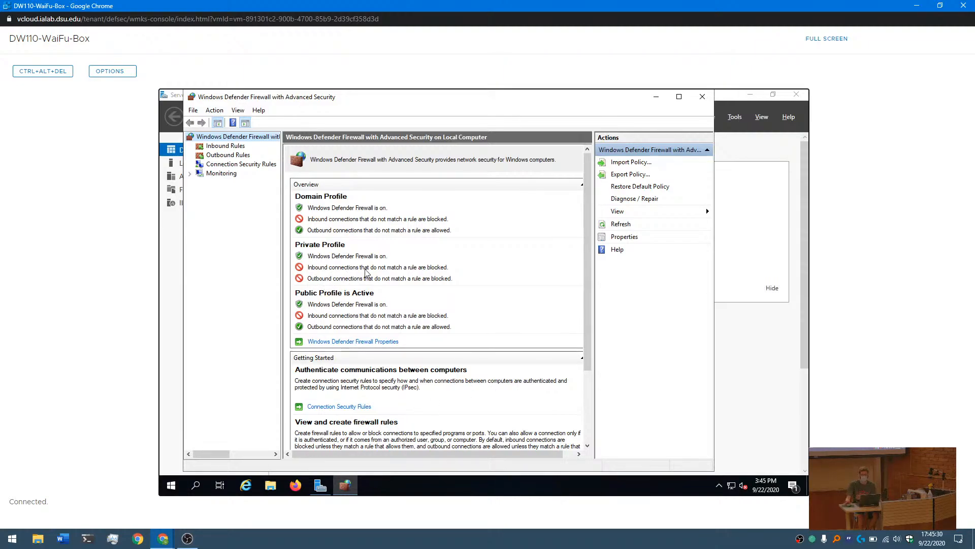
- Start a new inbound firewall rule of the Custom type
click(218, 145)
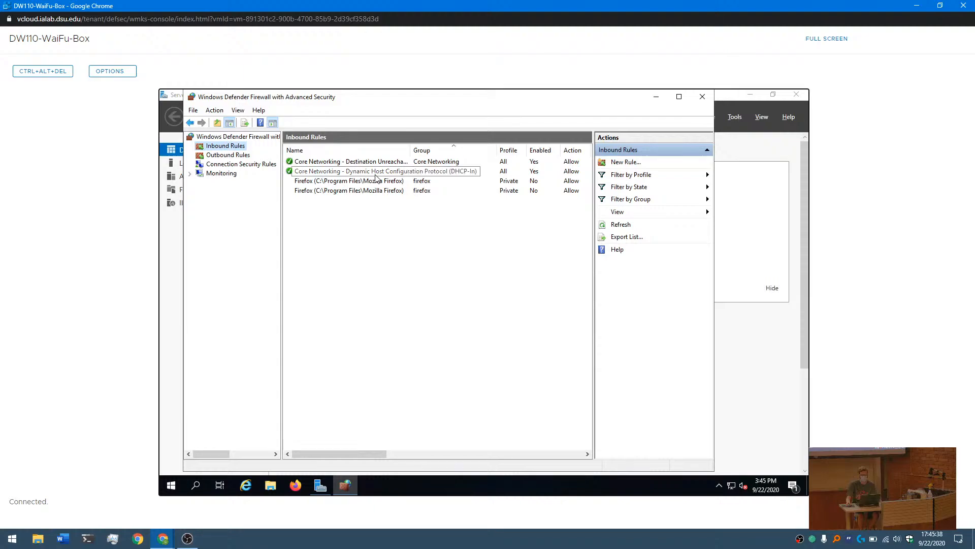
click(215, 111)
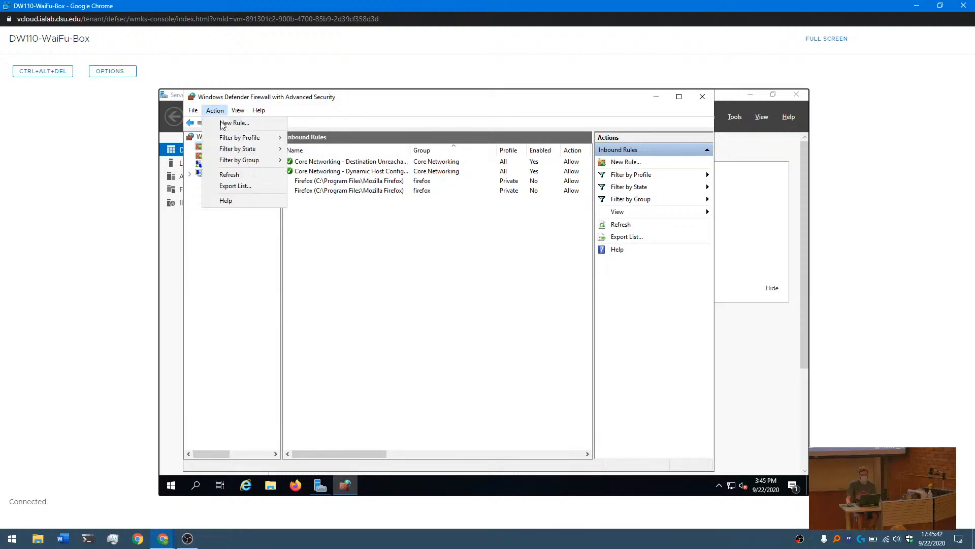
click(221, 122)
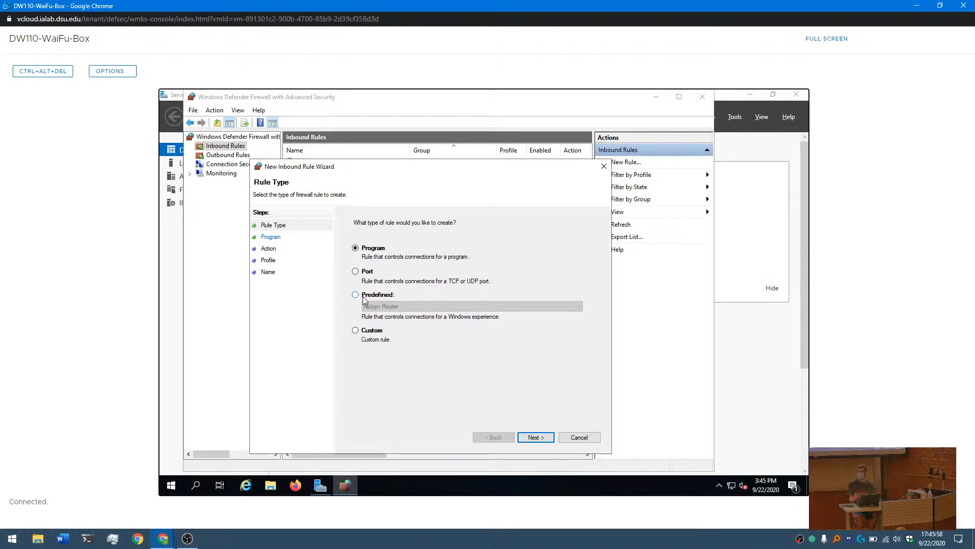
click(357, 332)
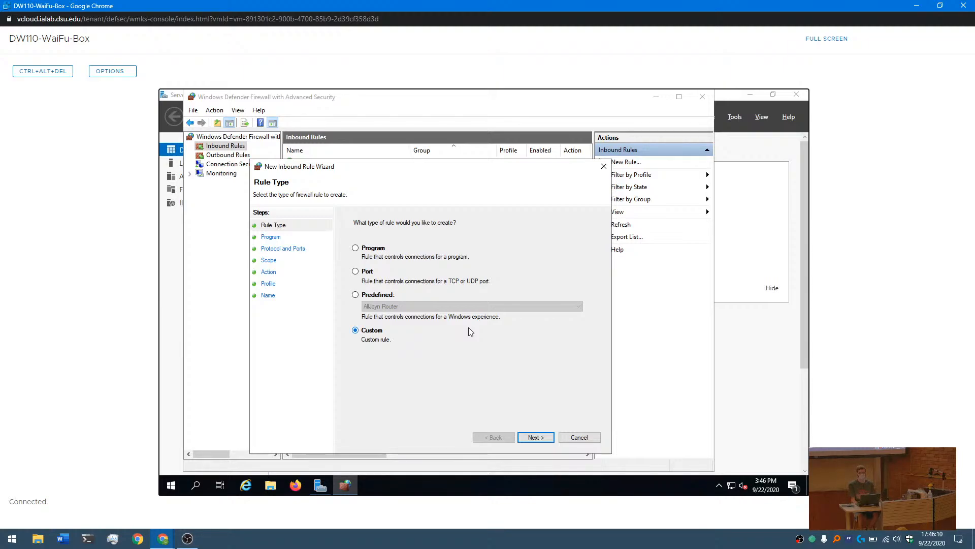
click(538, 440)
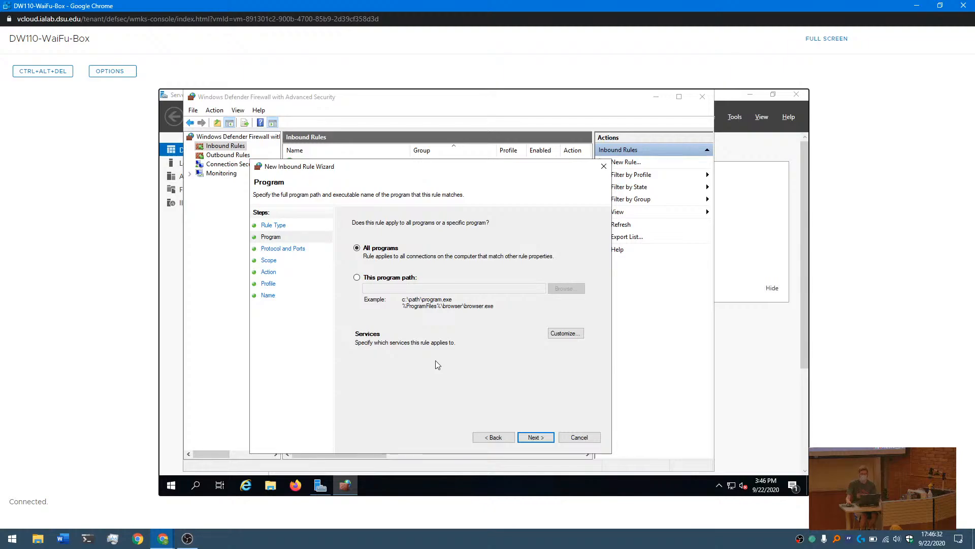
- Restrict the rule to the program path %windir%\System32\svchost.exe and accept creating a rule that references this process
click(360, 279)
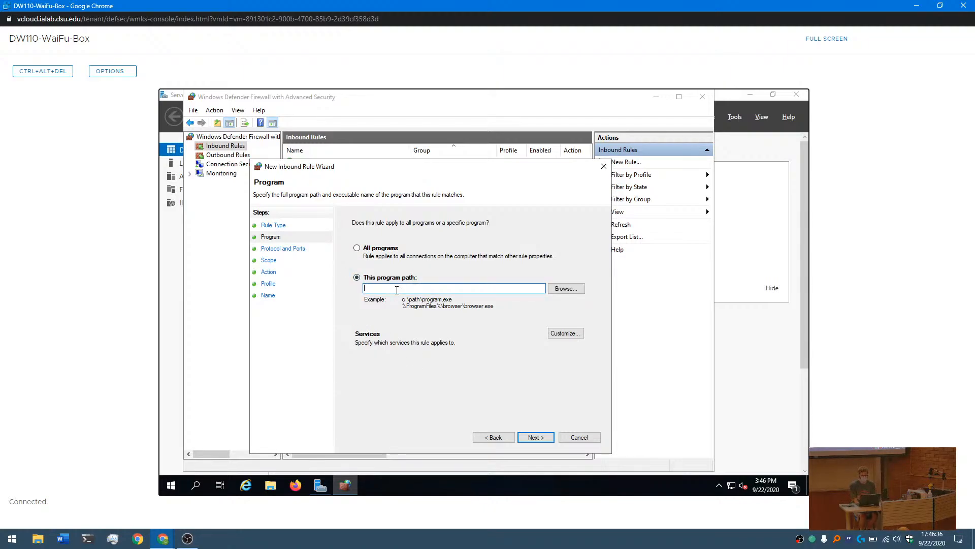
click(397, 289)
text(windir%\system)
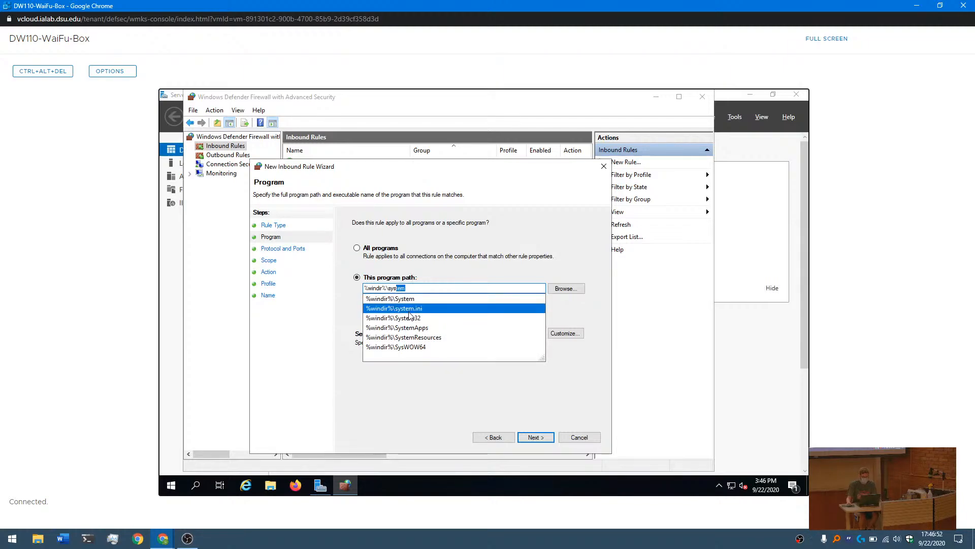
click(420, 294)
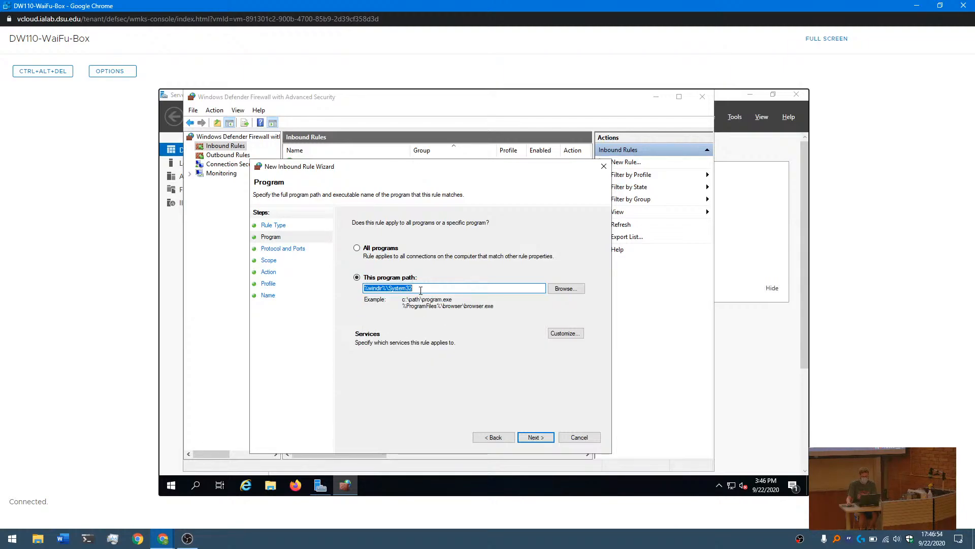
text(32\s)
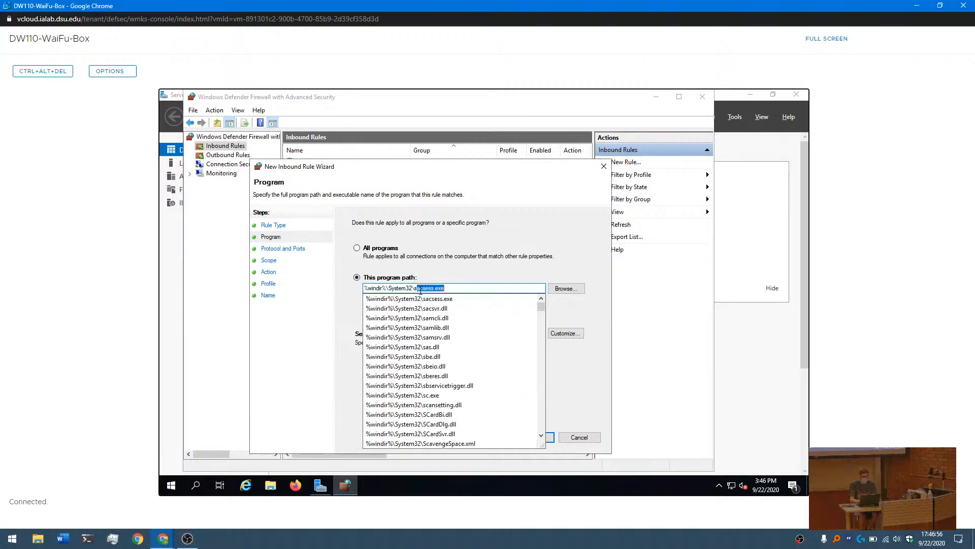
text(vchost)
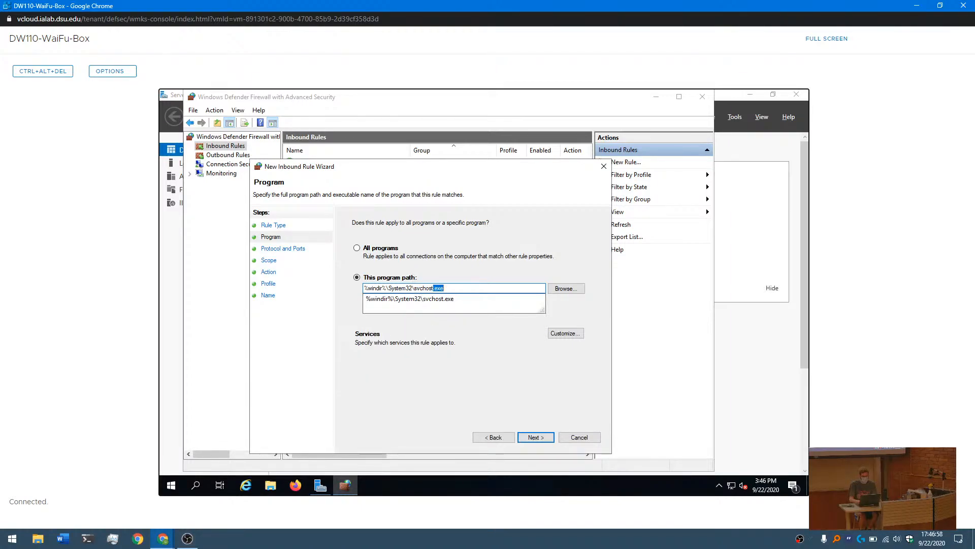
key(Tab)
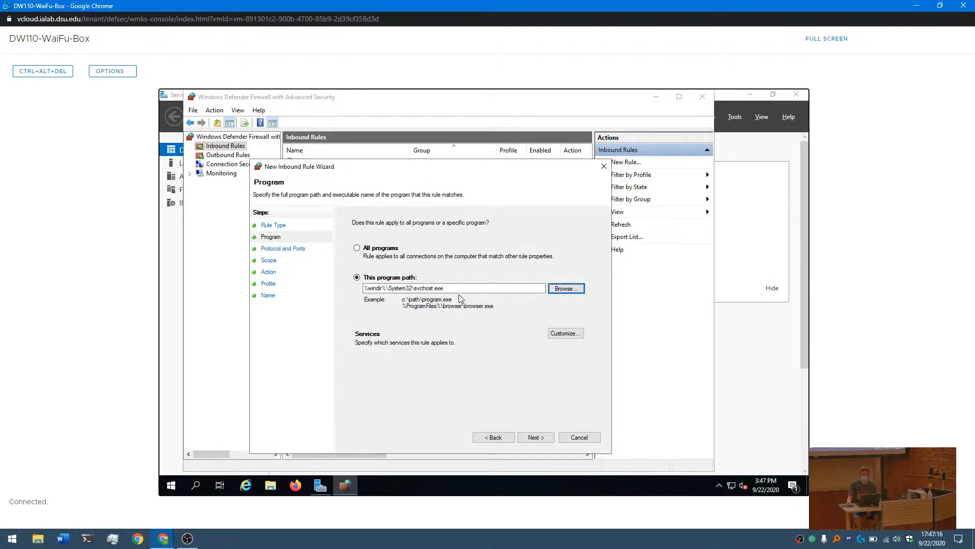
click(542, 438)
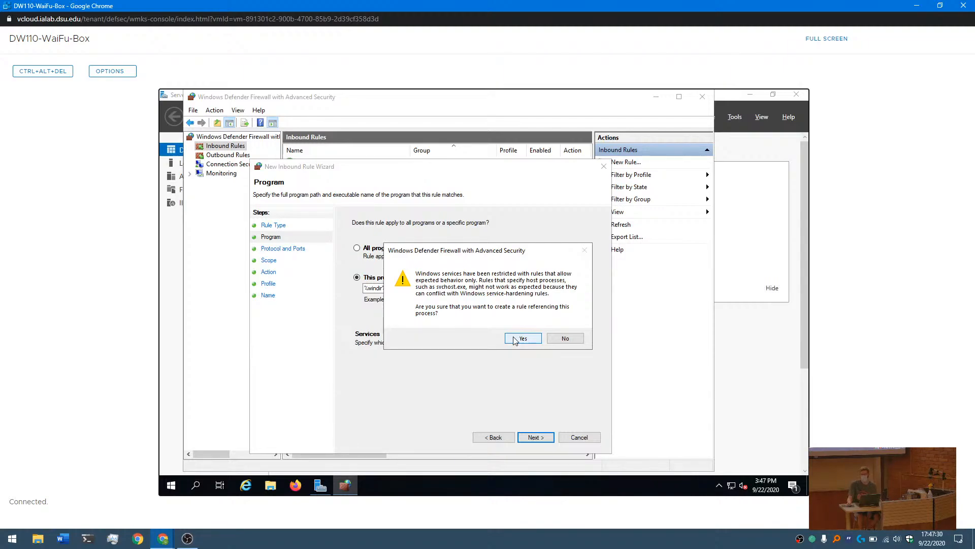
click(515, 339)
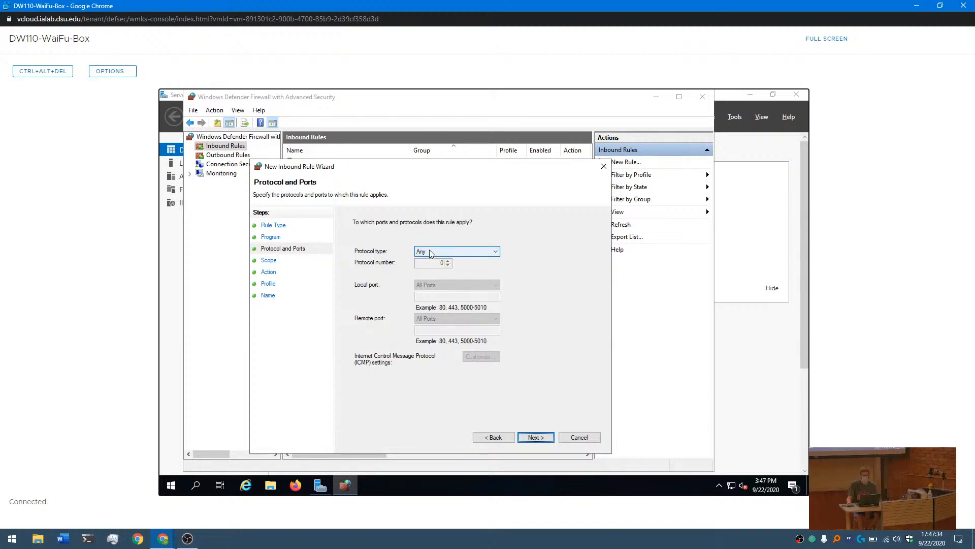
- Set the rule's protocol to TCP with specific local port 21, leaving the remote port at All Ports
click(429, 251)
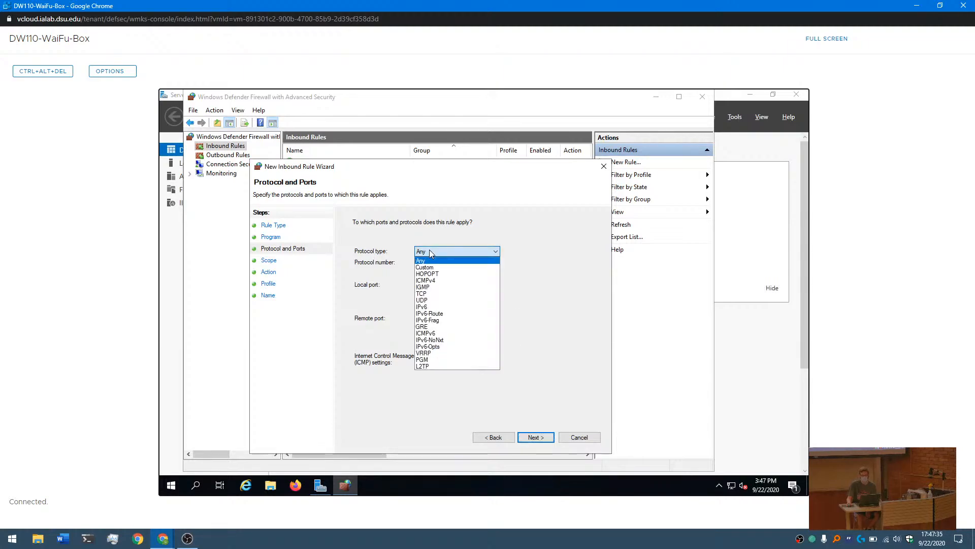
click(422, 294)
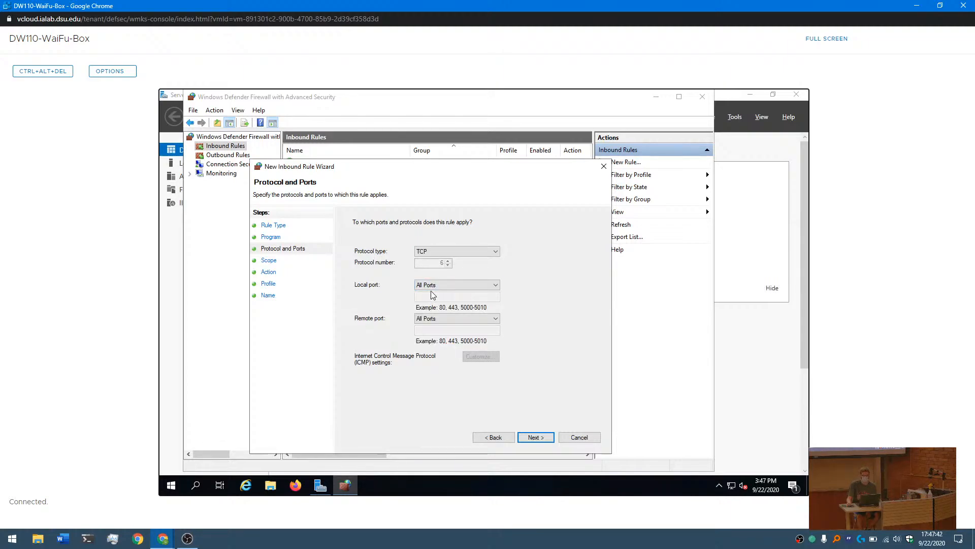
click(435, 286)
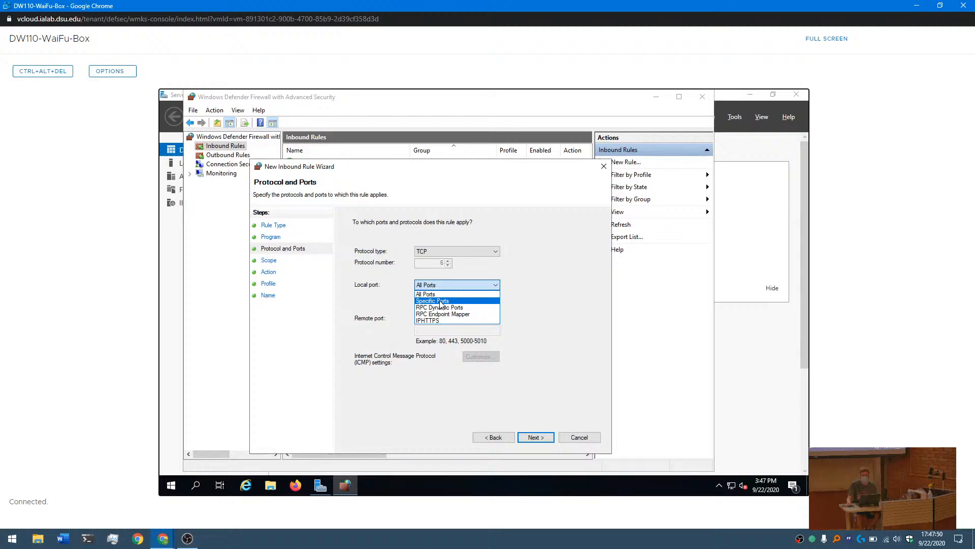
click(441, 301)
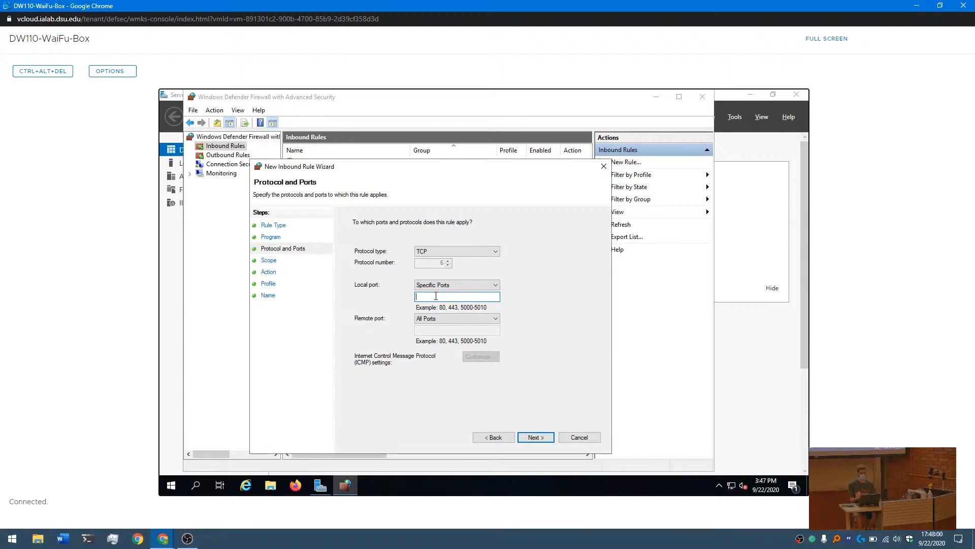
text(21)
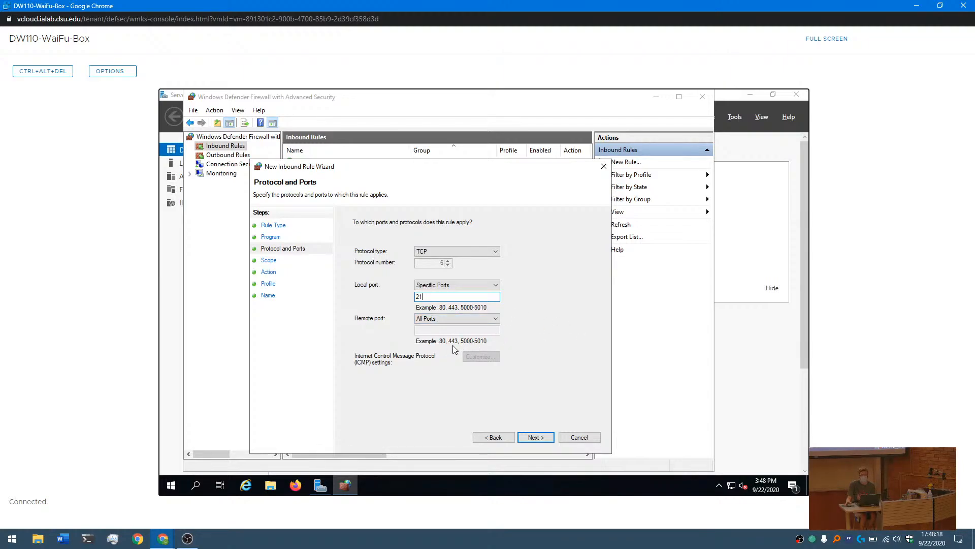
click(538, 437)
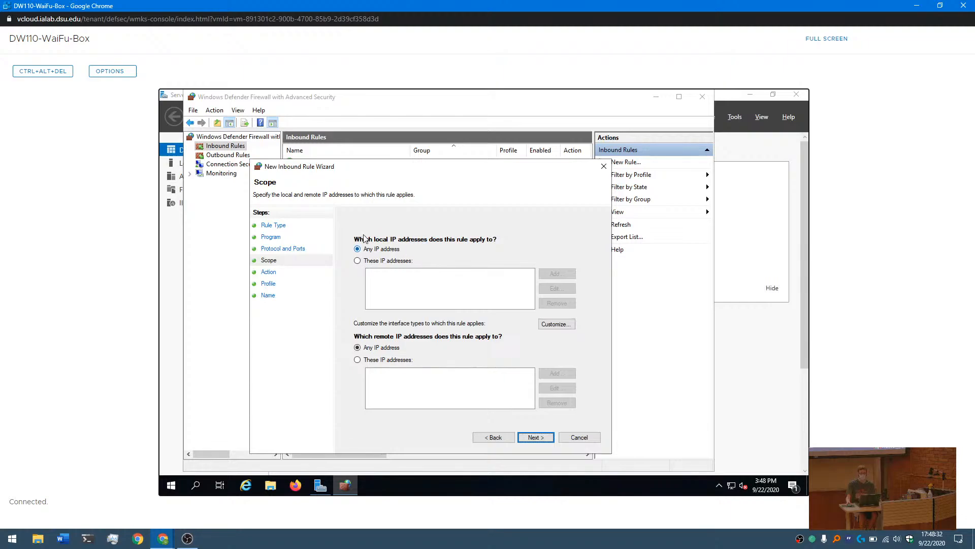
- Apply the rule to any local and any remote IP address, and allow the connection
click(358, 261)
click(358, 250)
click(358, 359)
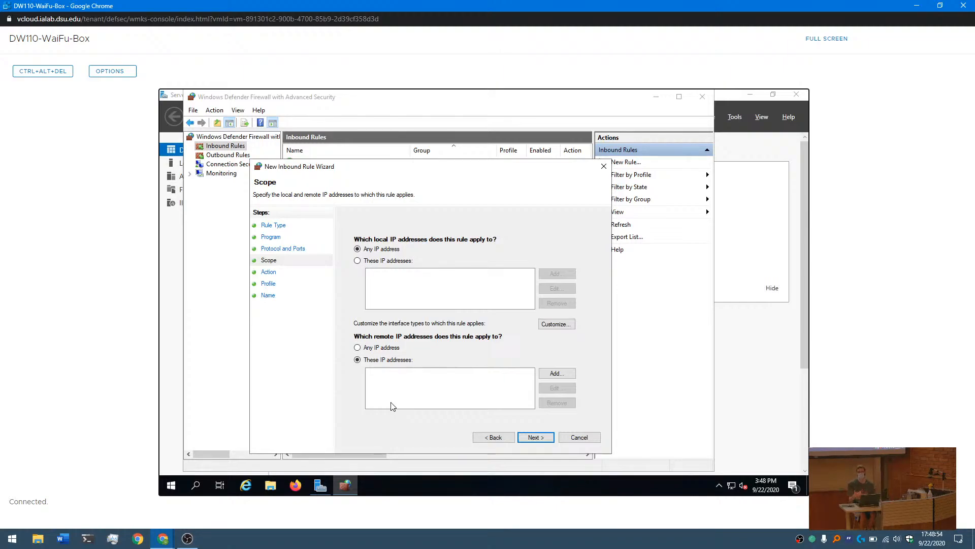
click(357, 348)
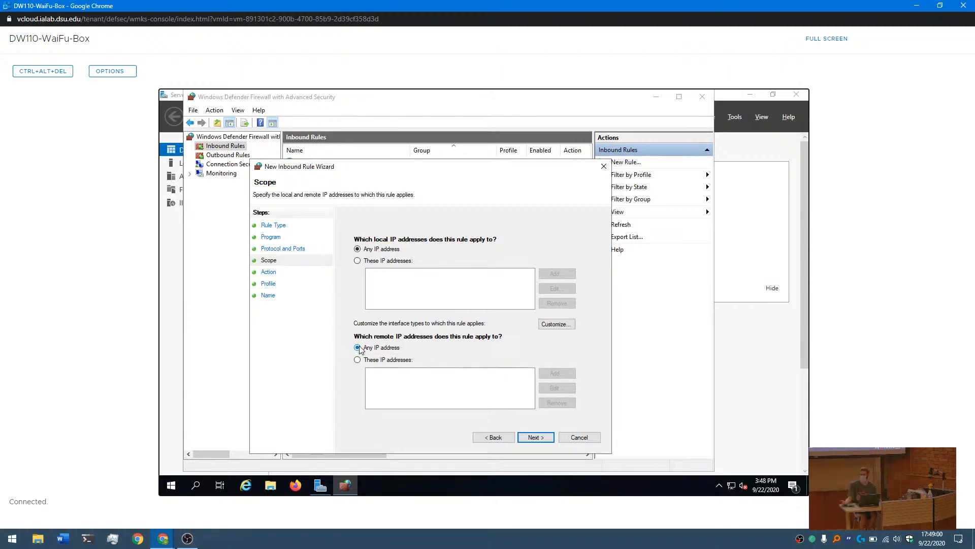
click(535, 437)
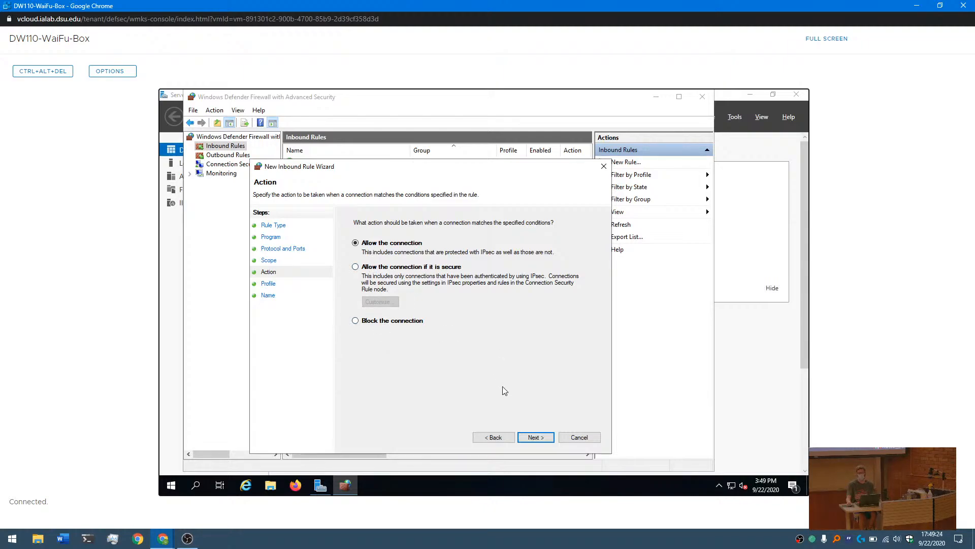
click(536, 438)
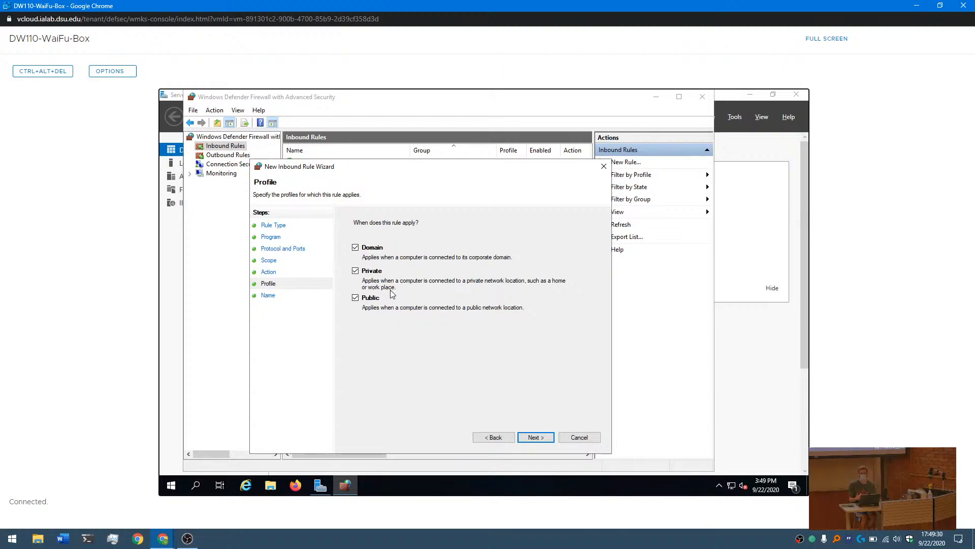
- Limit the rule to the Private profile by excluding Domain and Public
click(355, 247)
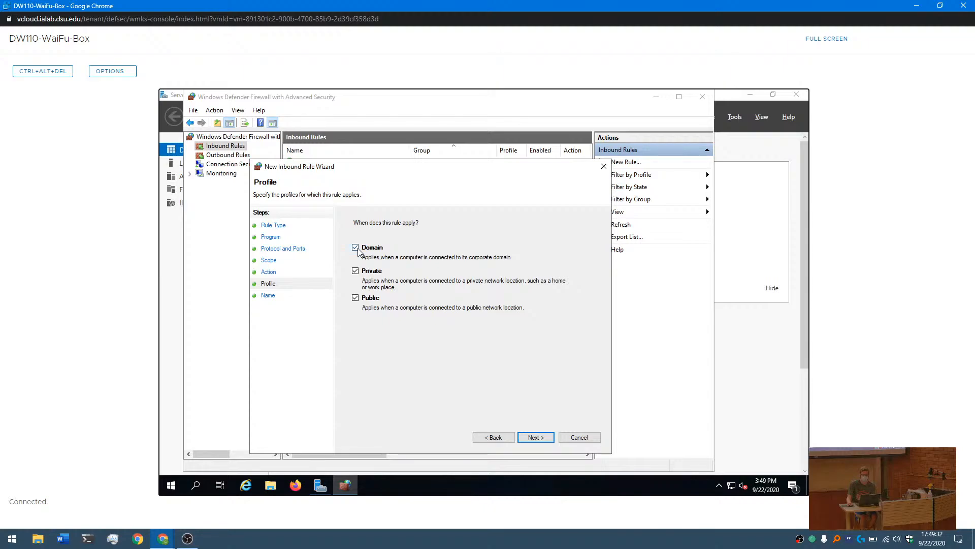
click(363, 299)
click(534, 438)
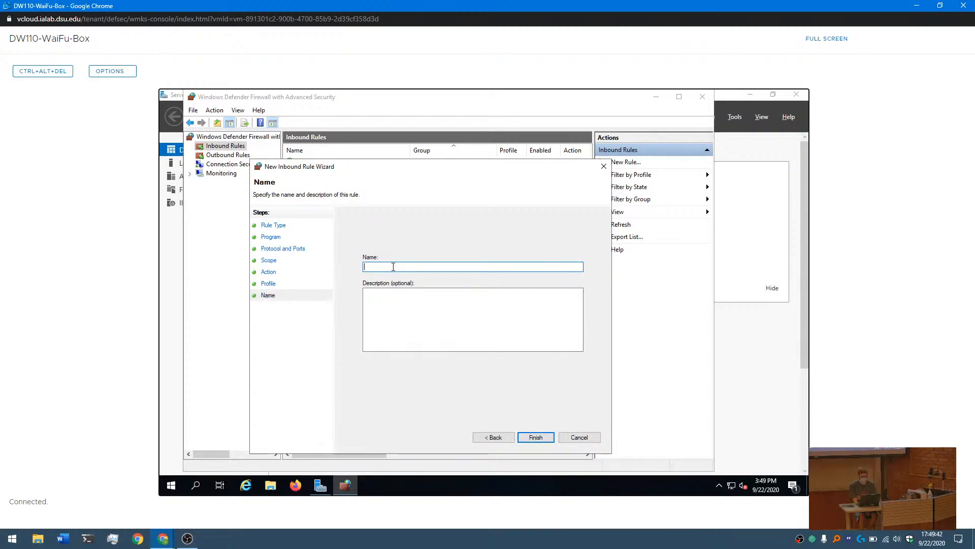
- Name the rule "FTP Inbound", finish creating it, and bring the firewall's inbound rules list back into view
text(FTP Inbound)
click(536, 437)
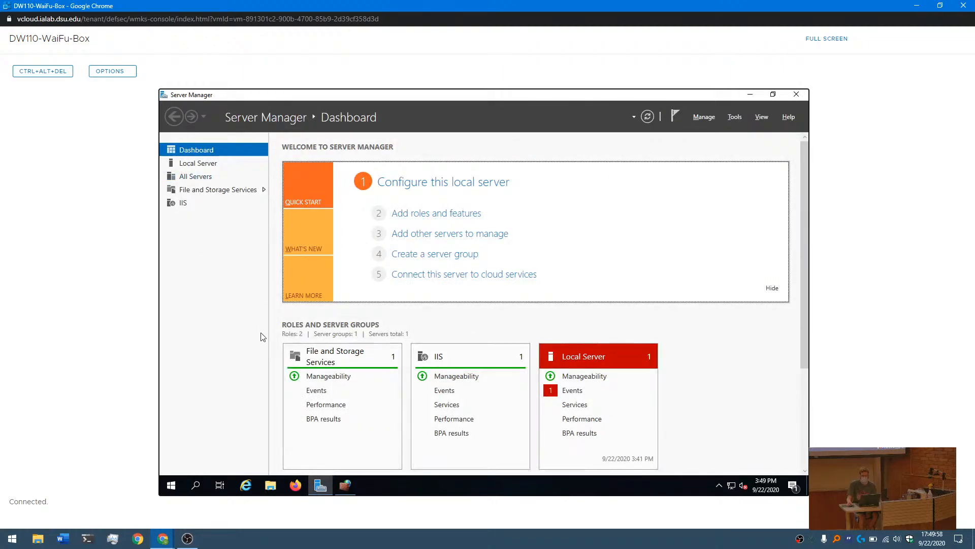
click(346, 485)
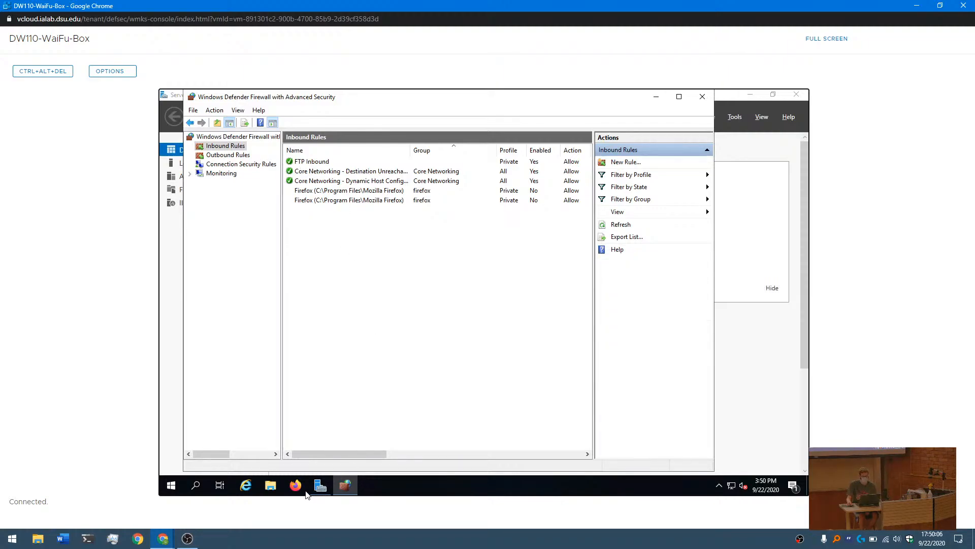
- Switch to Firefox and open scoring.site to check the status of the website, rdp and ftp services
click(296, 489)
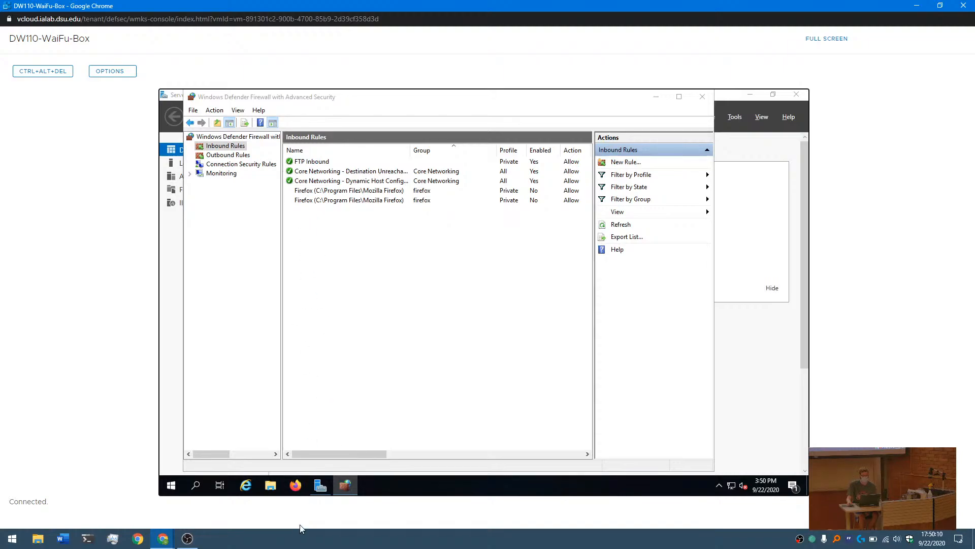
click(296, 486)
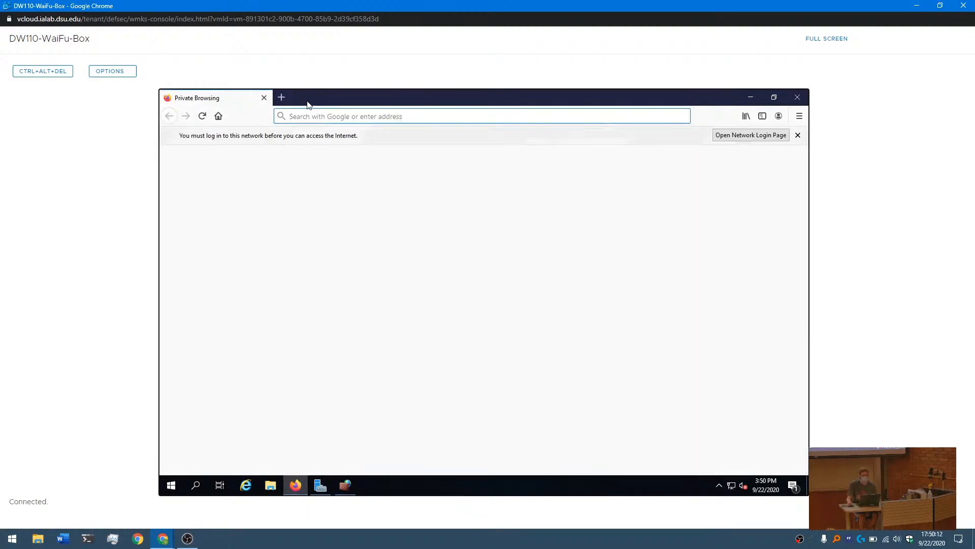
text(sco)
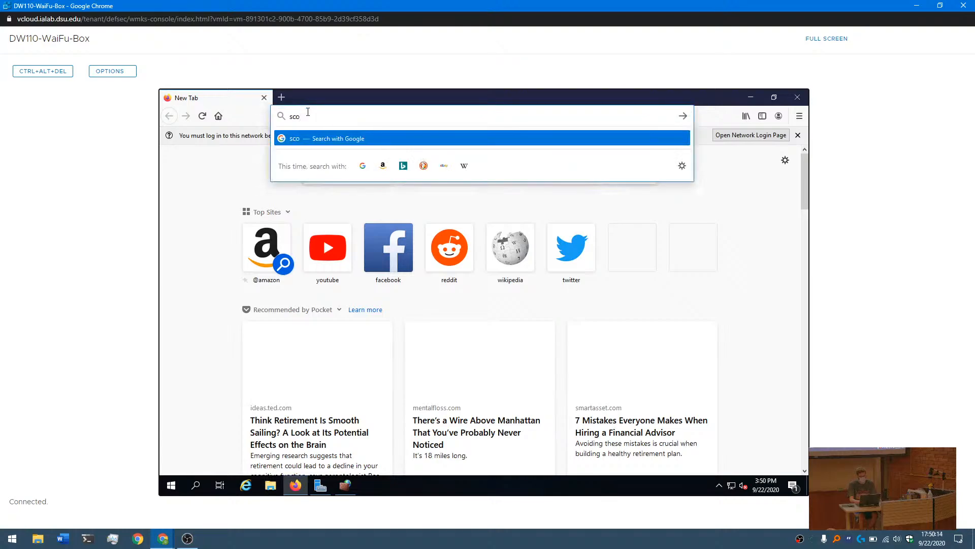
text(ring.site)
key(Return)
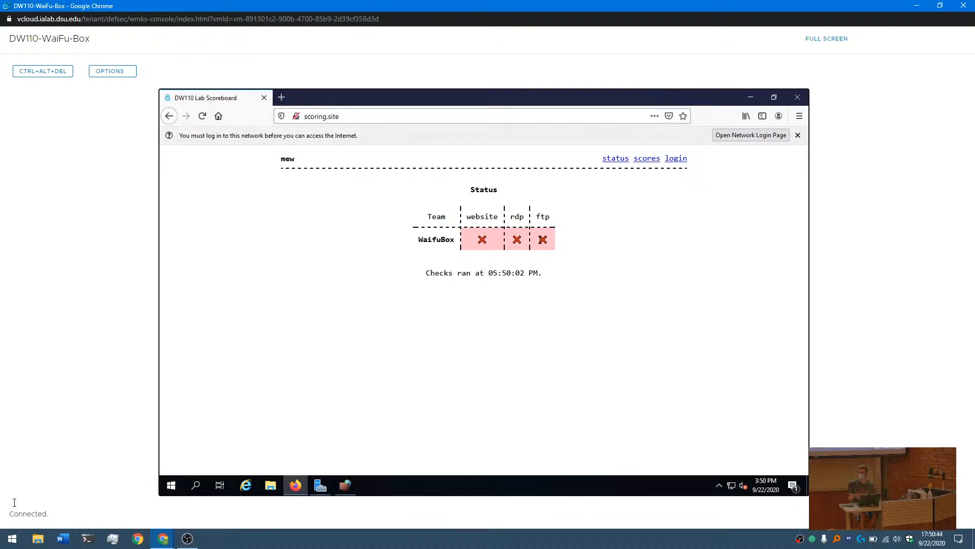
- Switch to Windows Defender Firewall and start a new outbound rule of the Custom type
click(354, 486)
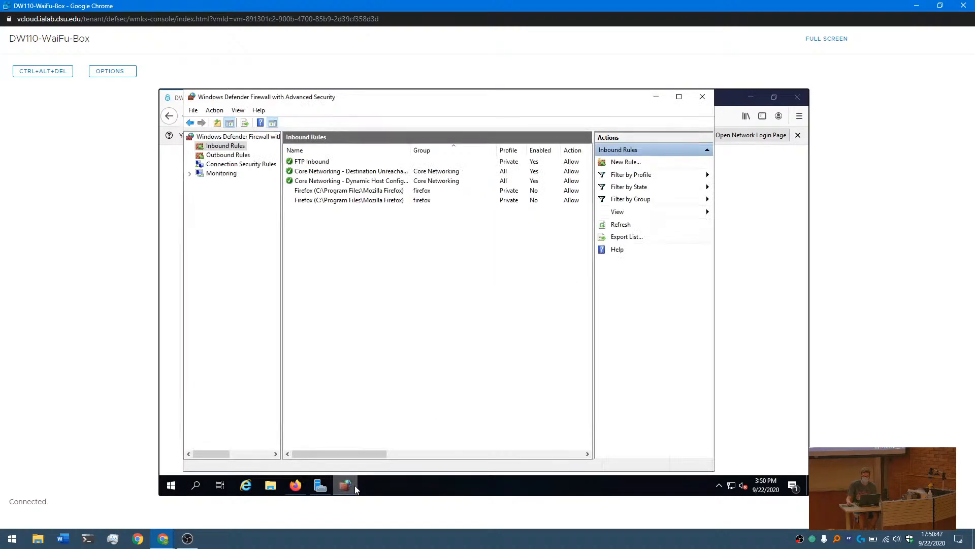
click(226, 155)
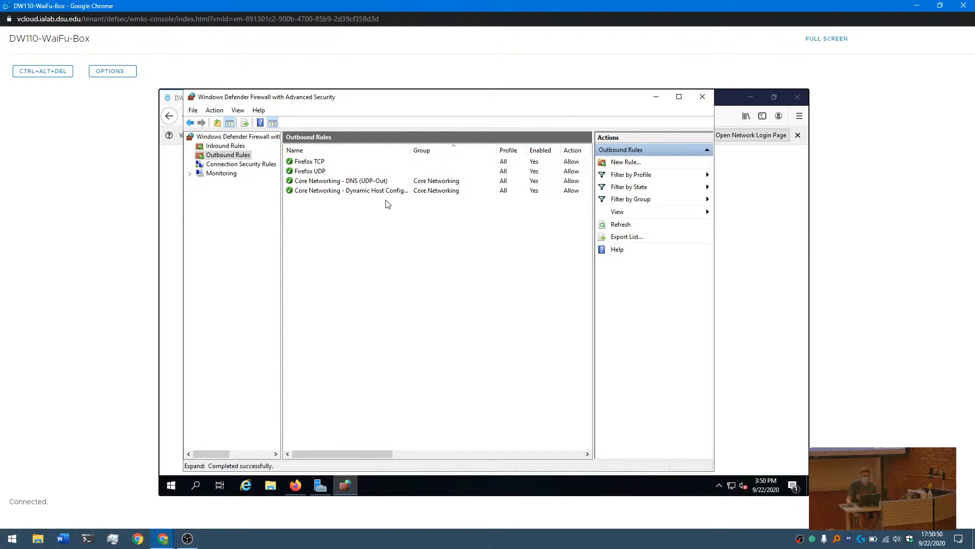
click(214, 113)
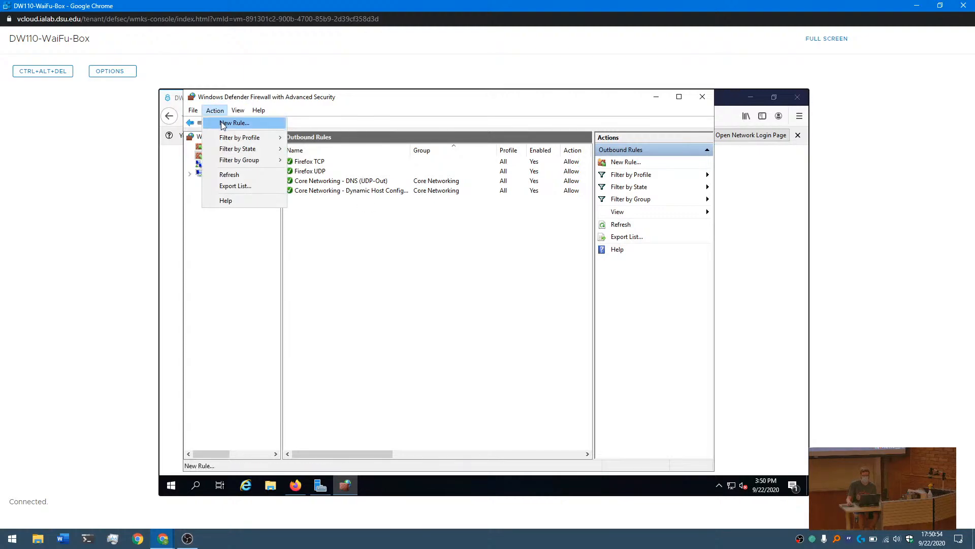
click(222, 124)
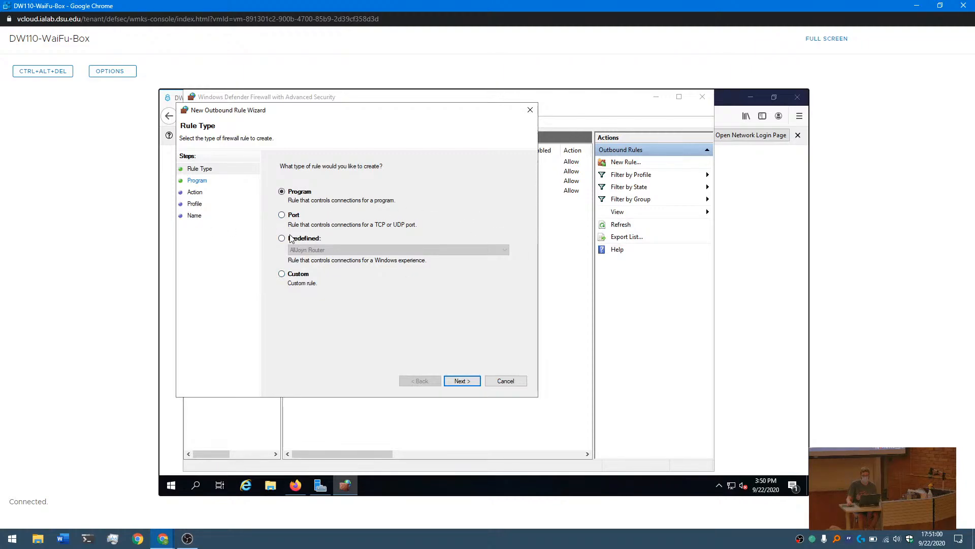
click(282, 274)
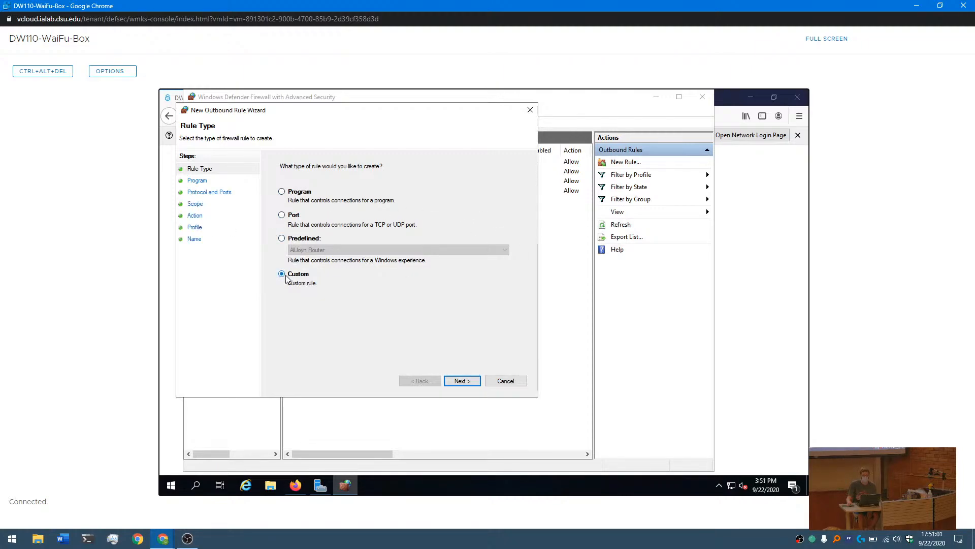
click(462, 381)
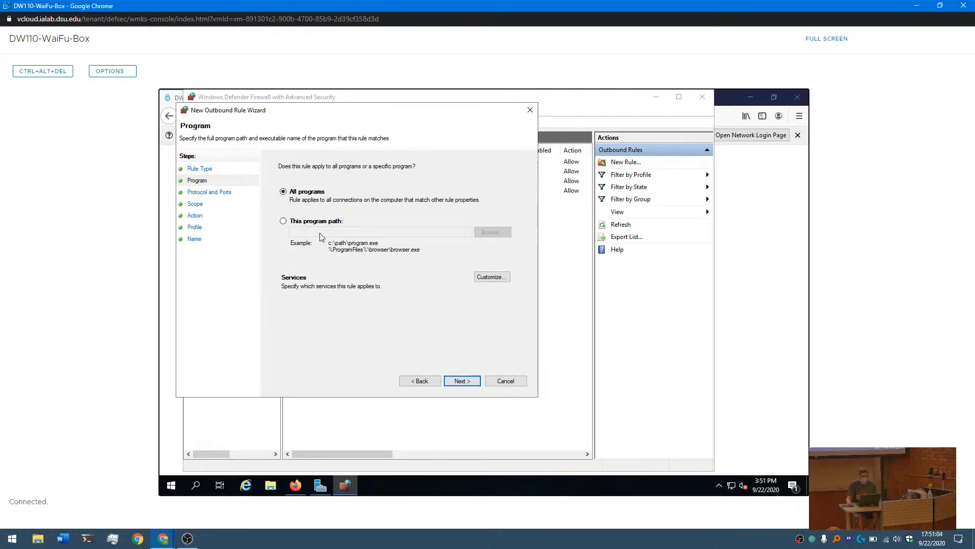
- Restrict the outbound rule to the program path %windir%\system32\svchost.exe and accept referencing that host process
click(297, 221)
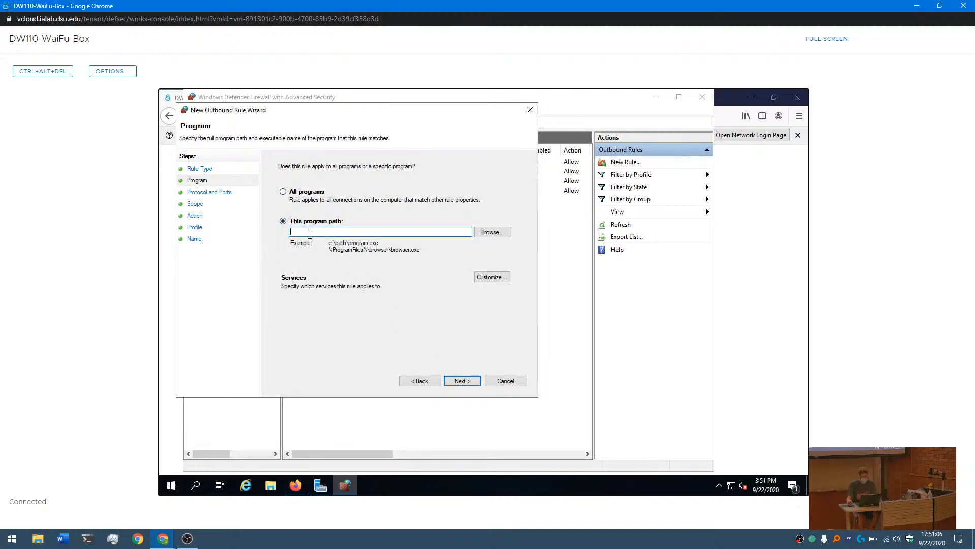
text(%windir%)
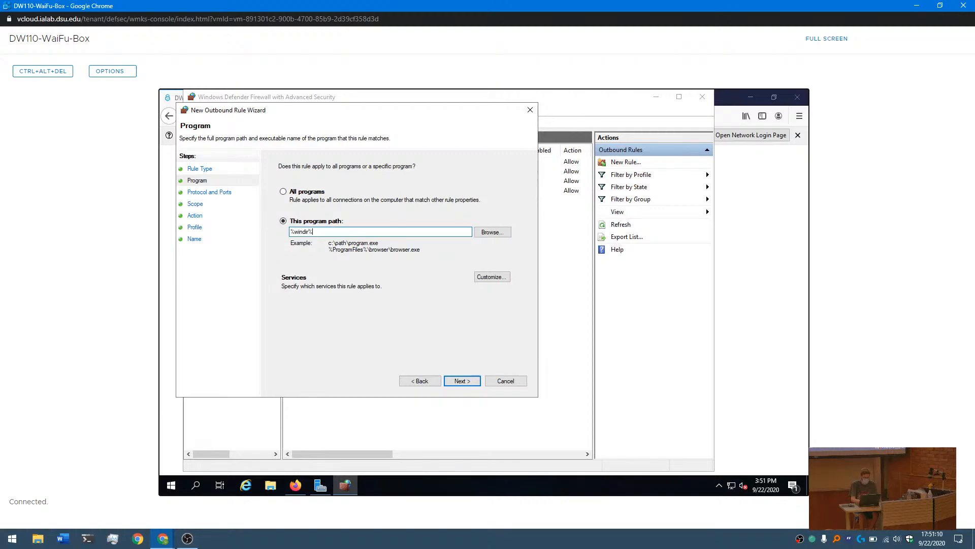
text(\system)
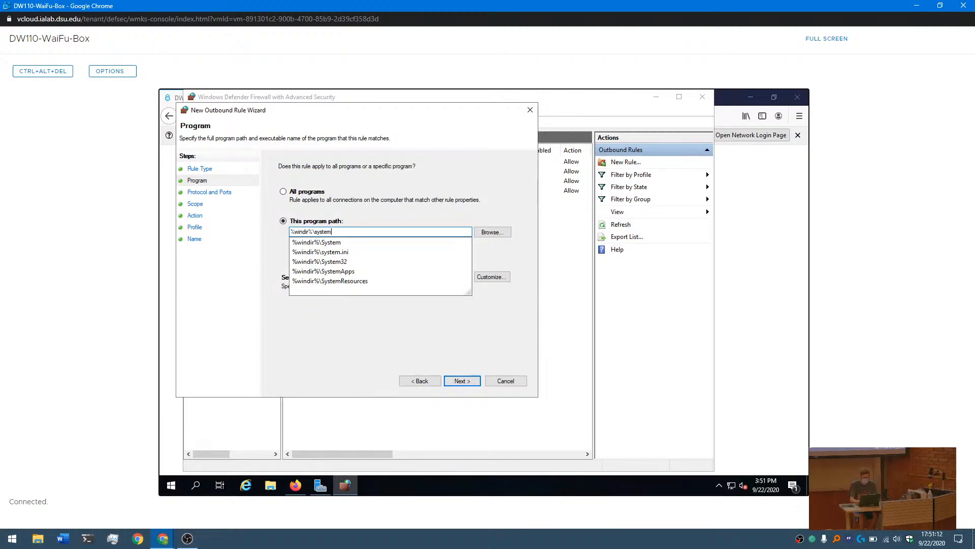
text(32\svchost)
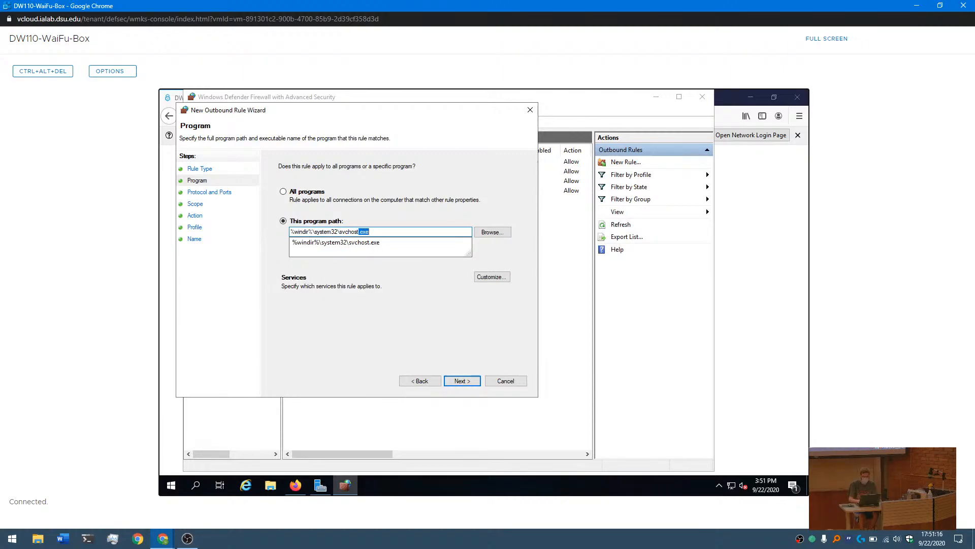
text(.exe)
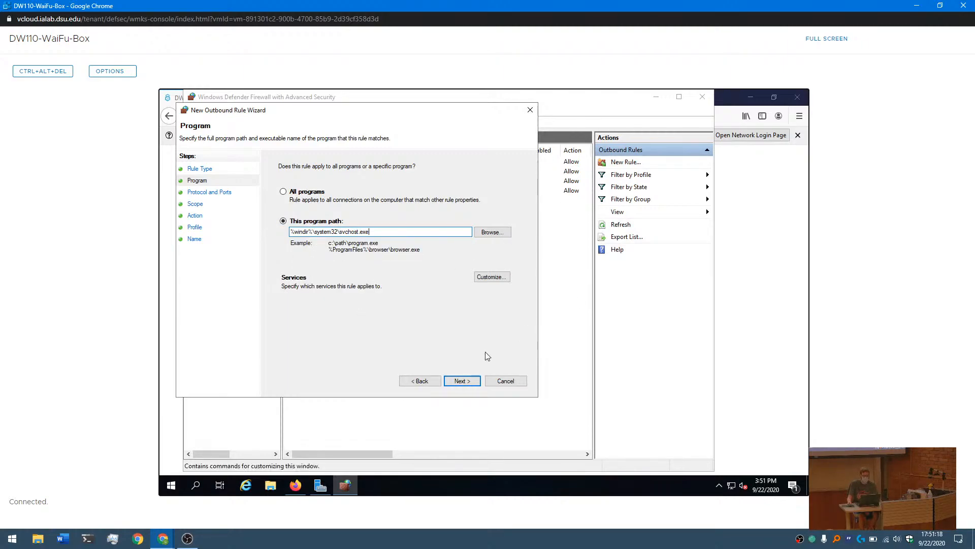
click(472, 381)
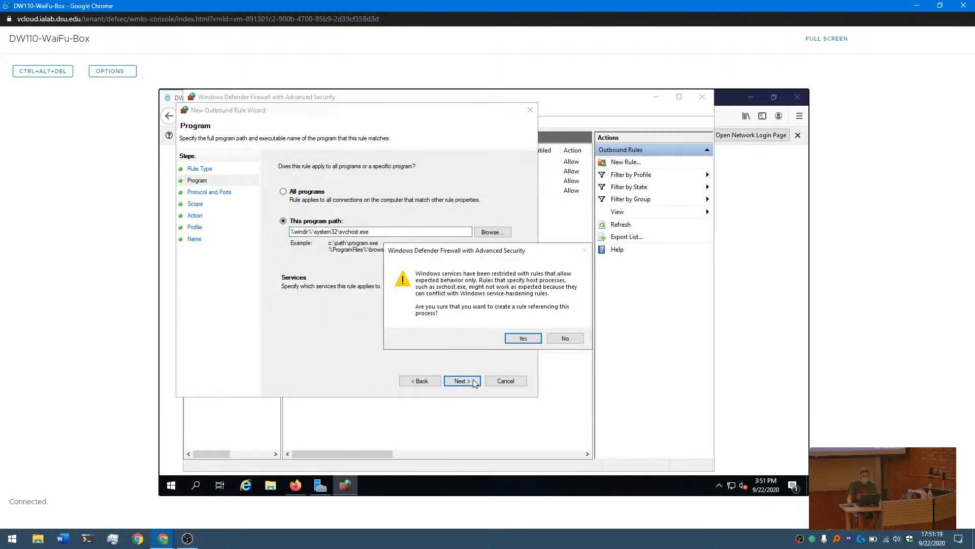
click(516, 339)
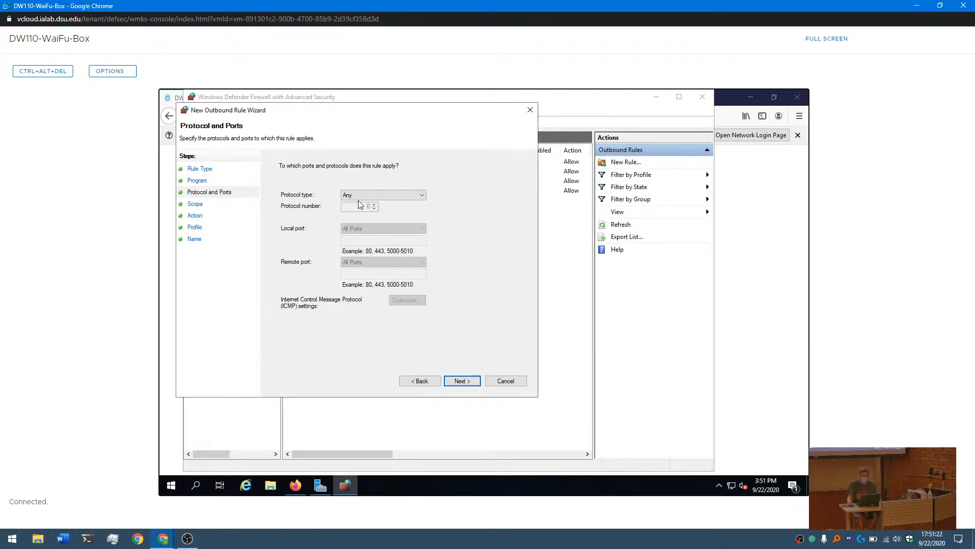
- Set the rule's protocol to TCP and limit its local port to the specific port 20
click(358, 198)
click(360, 235)
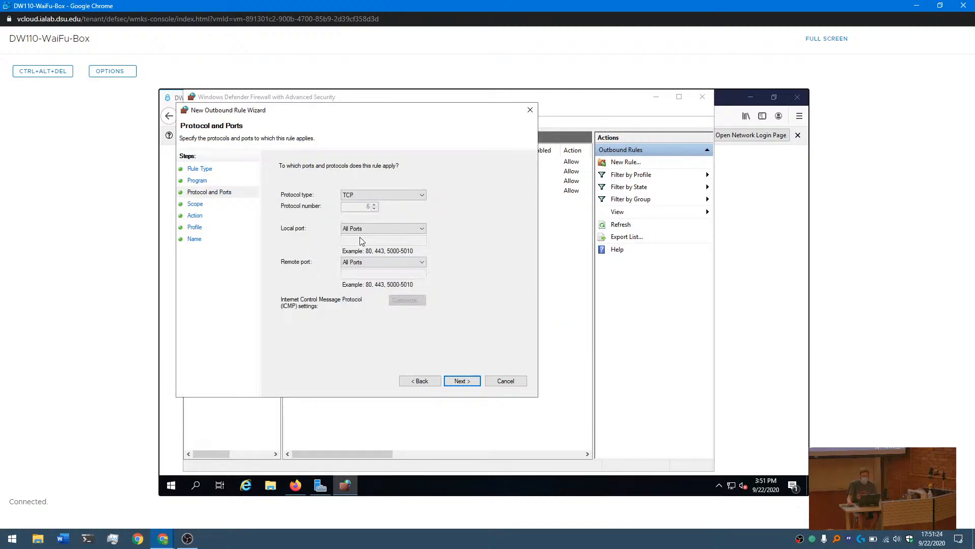
click(373, 228)
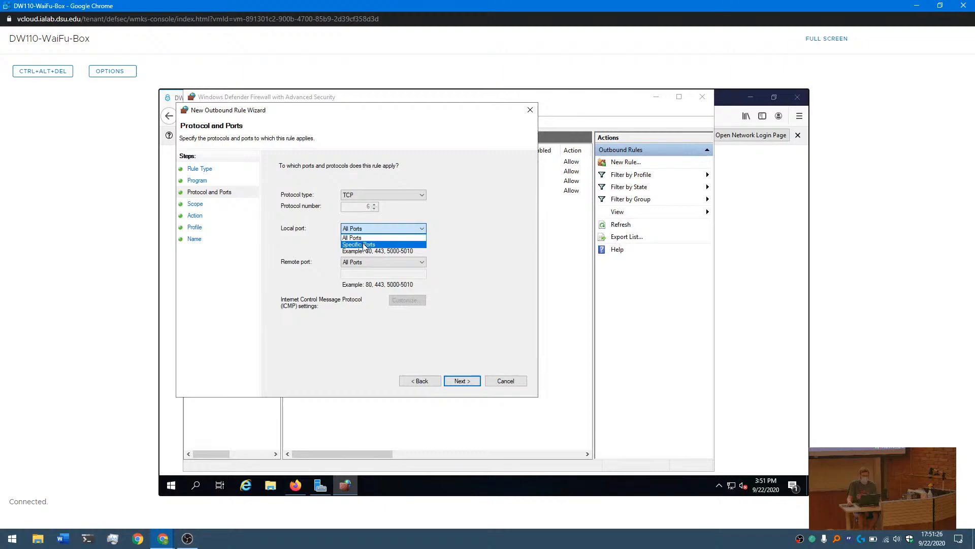
click(363, 240)
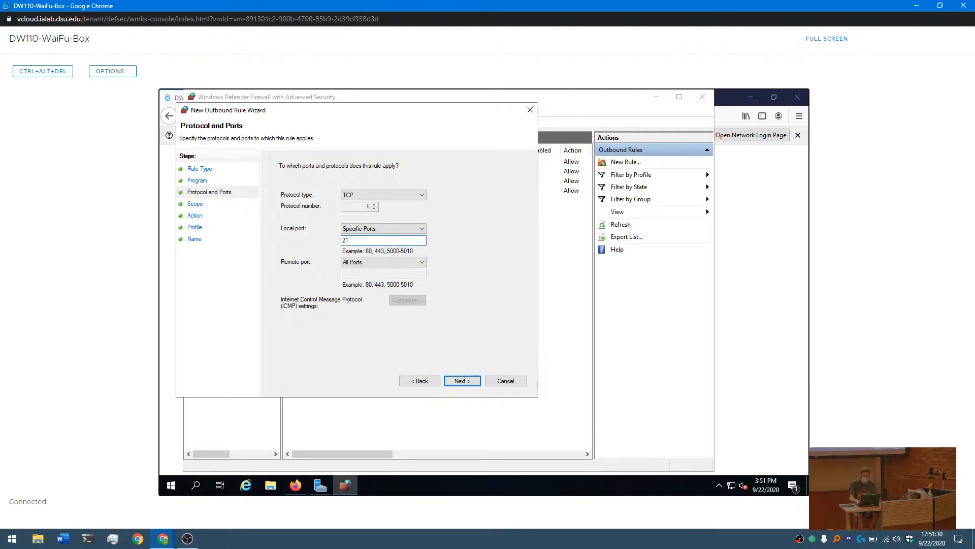
text(20)
click(464, 381)
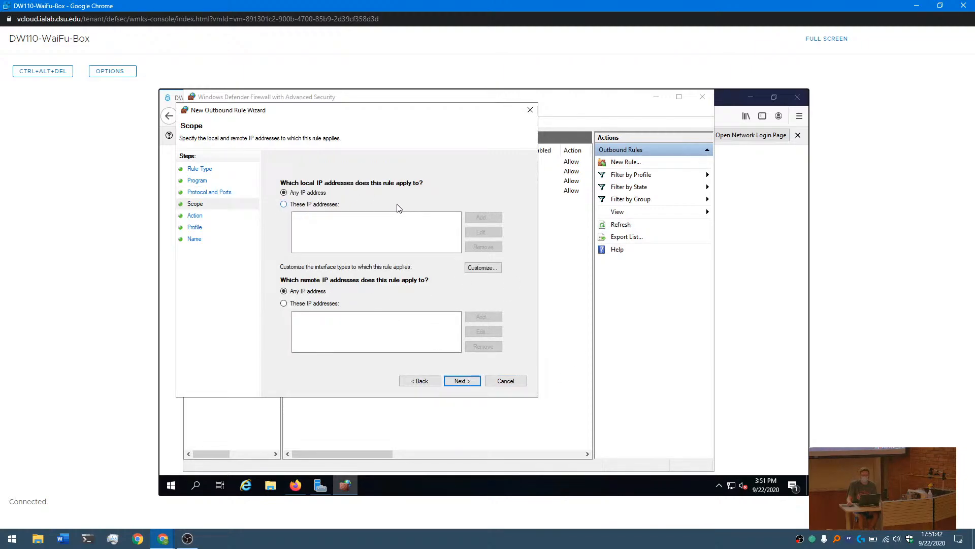
- Keep any local and remote IP address as the outbound rule's scope, and allow the connection
click(464, 381)
click(287, 188)
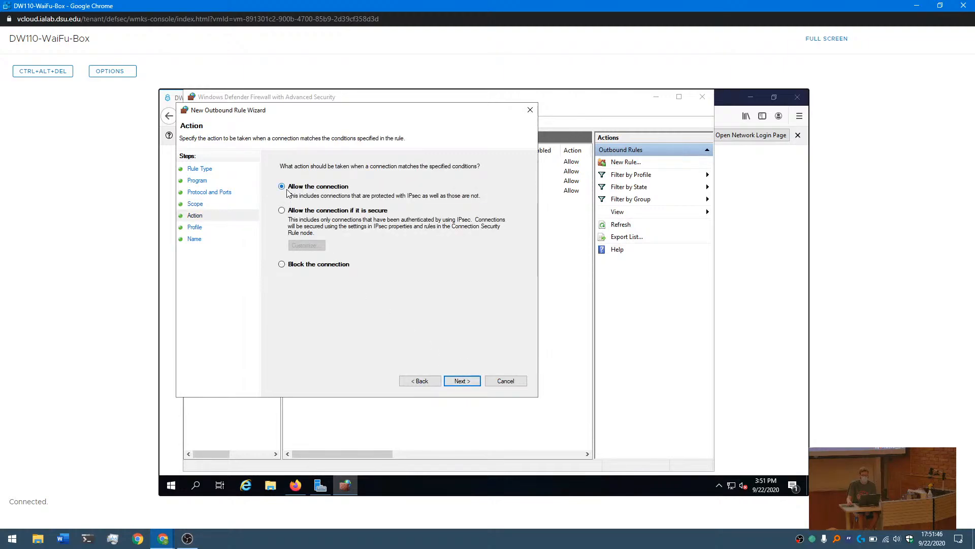
click(462, 382)
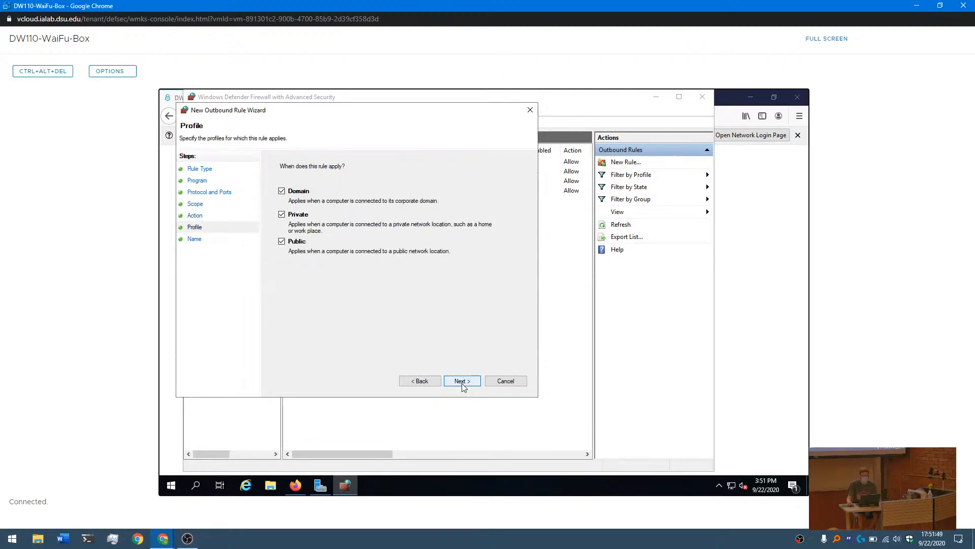
- Limit the outbound rule to the Private profile and finish creating it under the name "FTP Outbound"
click(284, 193)
click(470, 382)
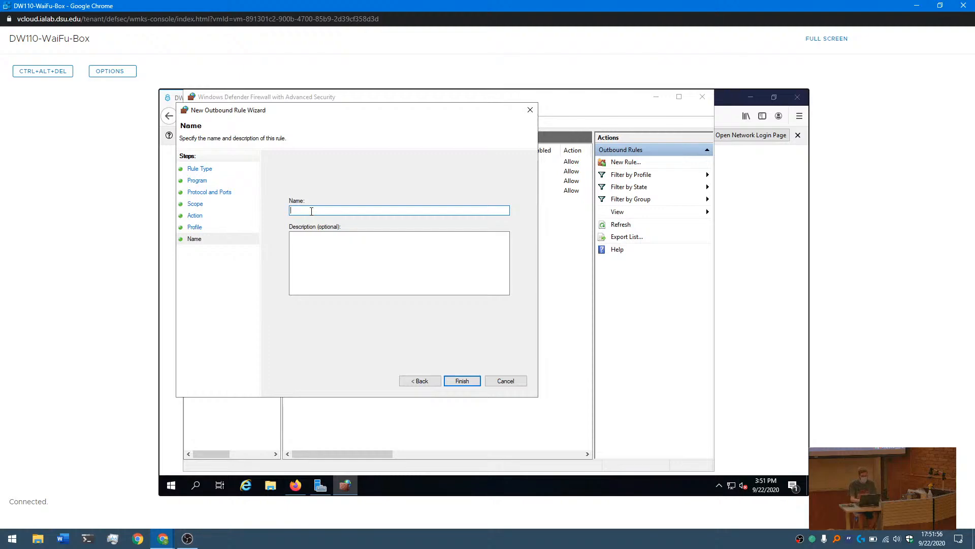
text(FTP Outbound)
click(458, 382)
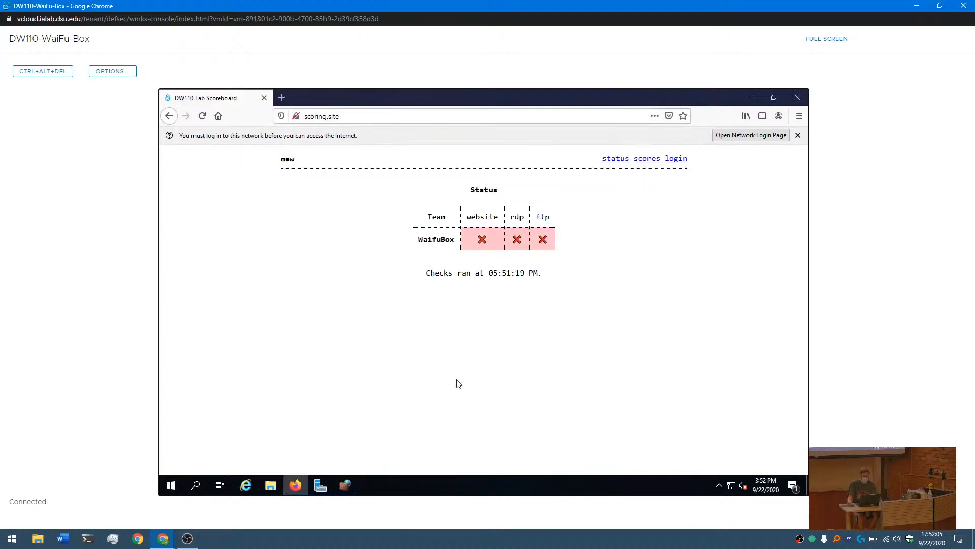
- Check the firewall's outbound rules list, then return to Firefox and reload the scoreboard to recheck the service status
click(351, 484)
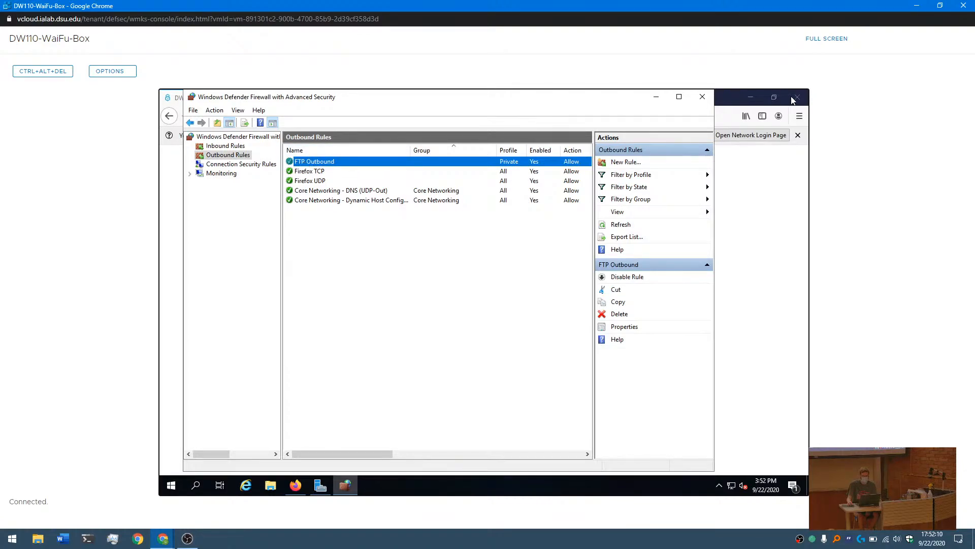
click(757, 189)
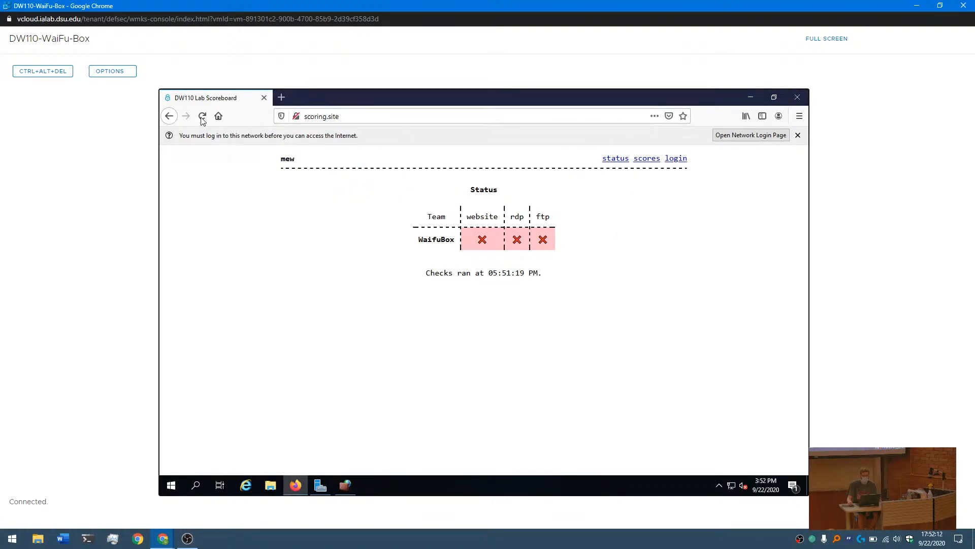
click(202, 117)
click(200, 118)
- Switch to the firewall and review the protocol and port settings of the FTP Outbound rule
click(350, 491)
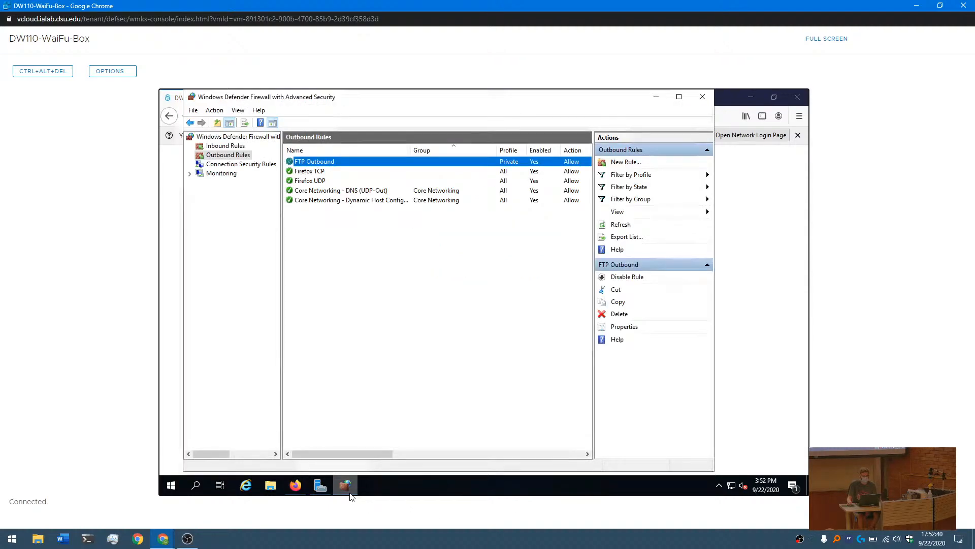
double_click(322, 162)
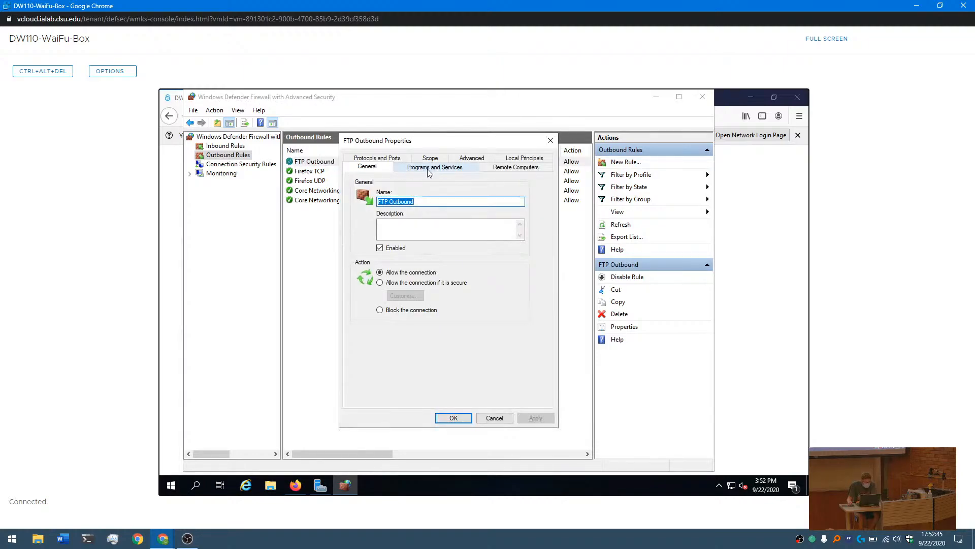
click(388, 158)
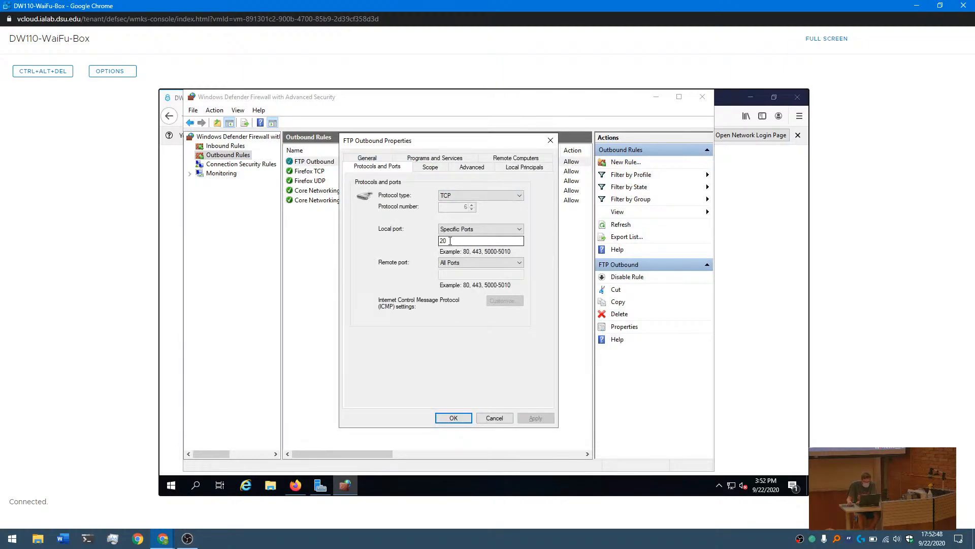
click(454, 418)
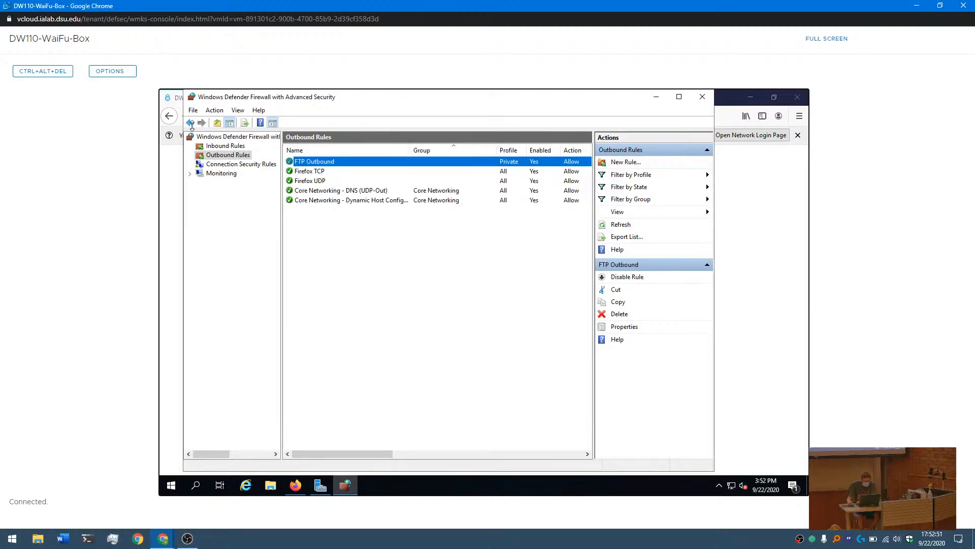
- Review the protocol and port settings of the FTP Inbound rule in the inbound rules list
click(226, 145)
click(311, 162)
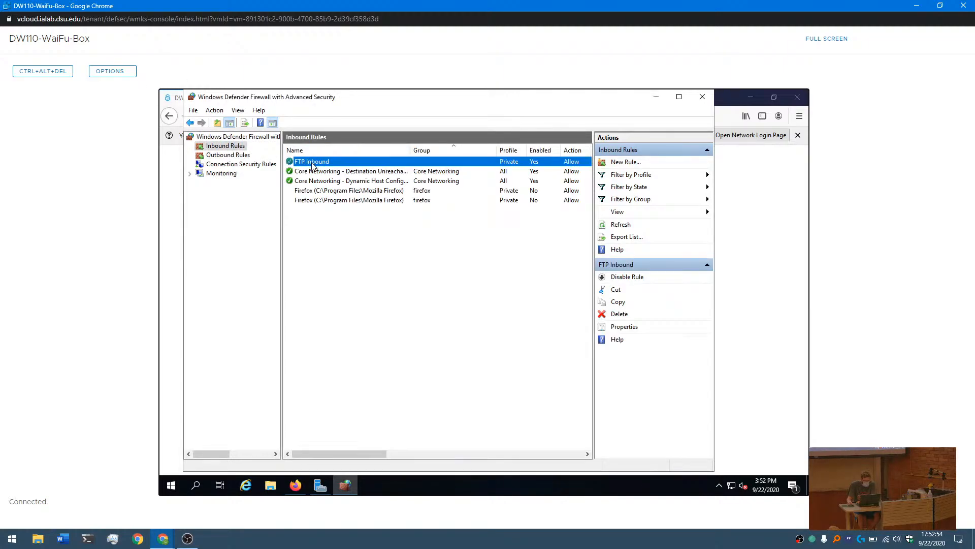
double_click(312, 163)
click(378, 158)
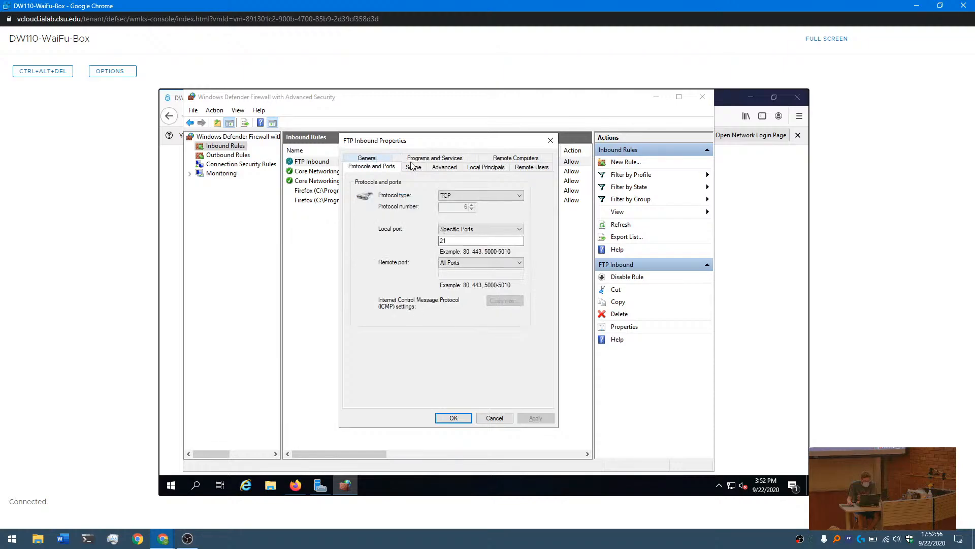
click(553, 144)
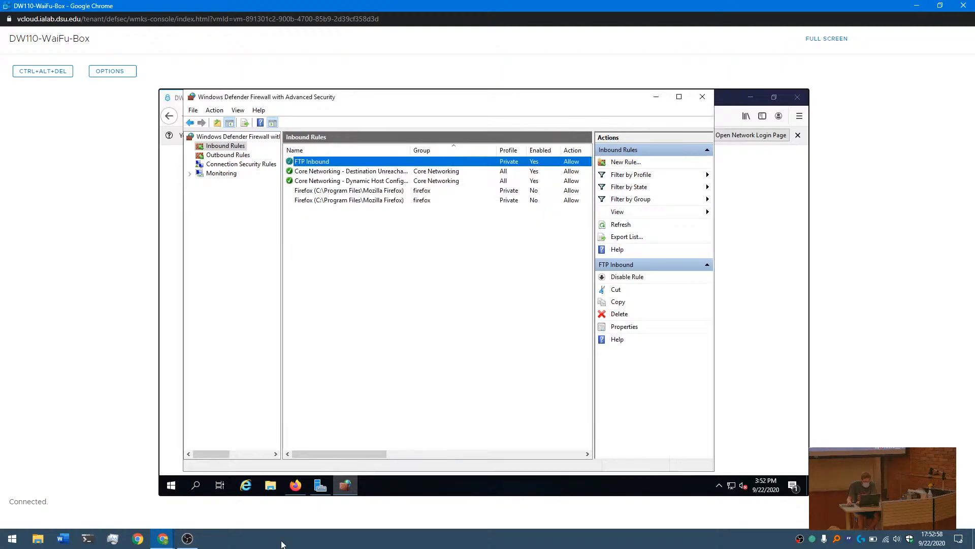
- Switch to Firefox and reload the scoreboard, then open the network login page and close its tab again
click(295, 485)
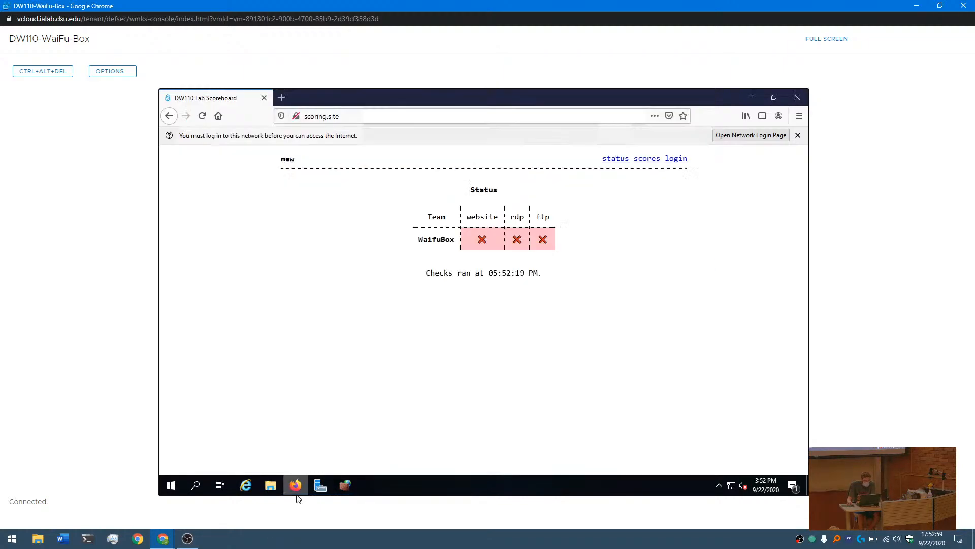
click(202, 116)
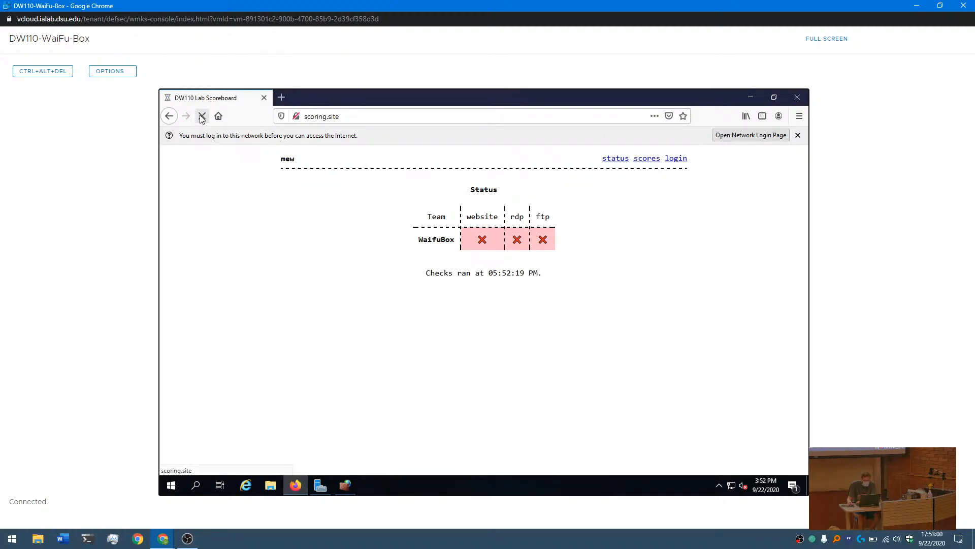
click(773, 136)
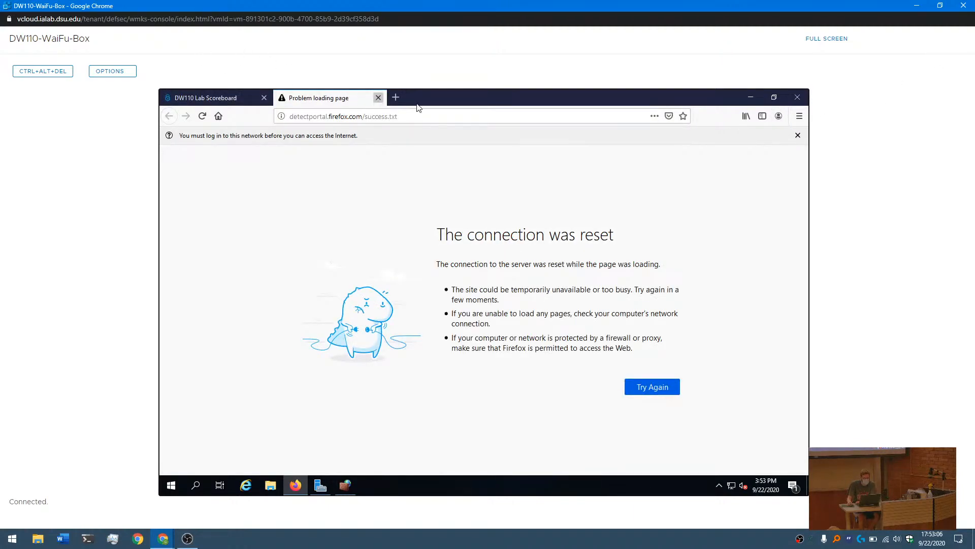
click(378, 97)
- Try to log in to the scoring site with the username WaifuBox and the account password
click(676, 159)
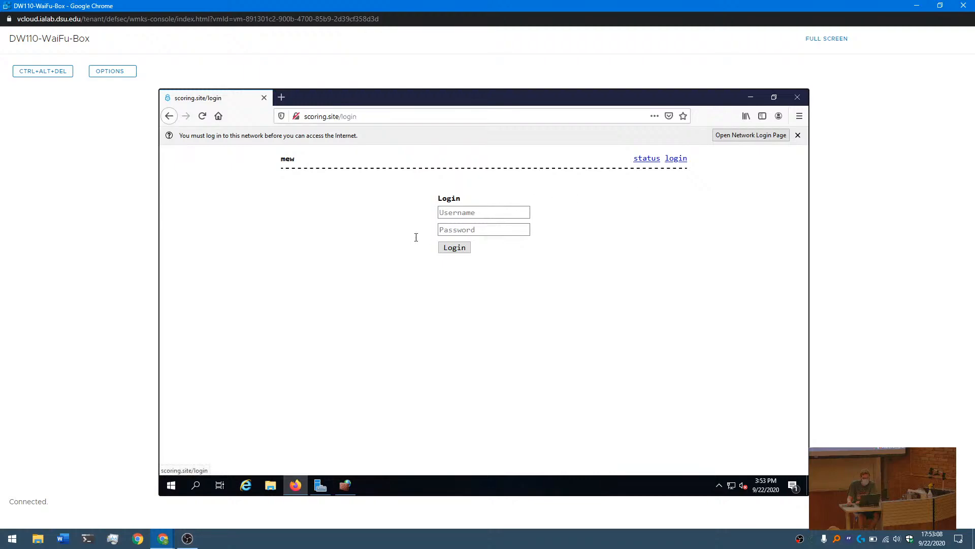
click(470, 213)
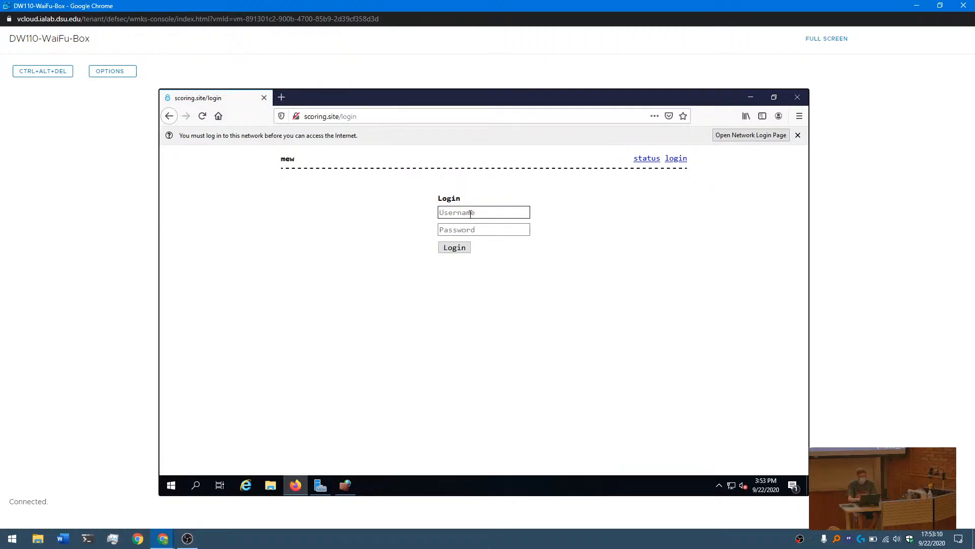
text(WaifiboxBox)
key(Tab)
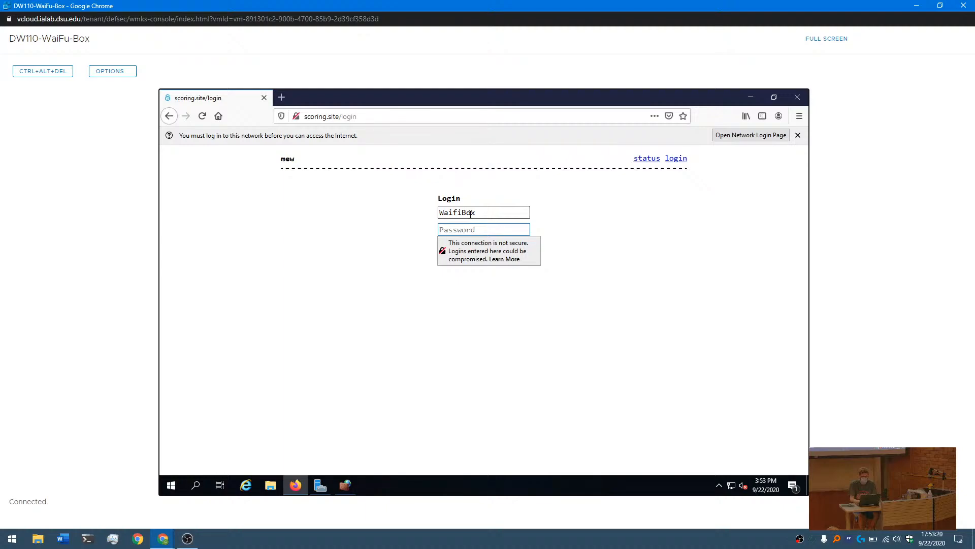
text(•••••••••••)
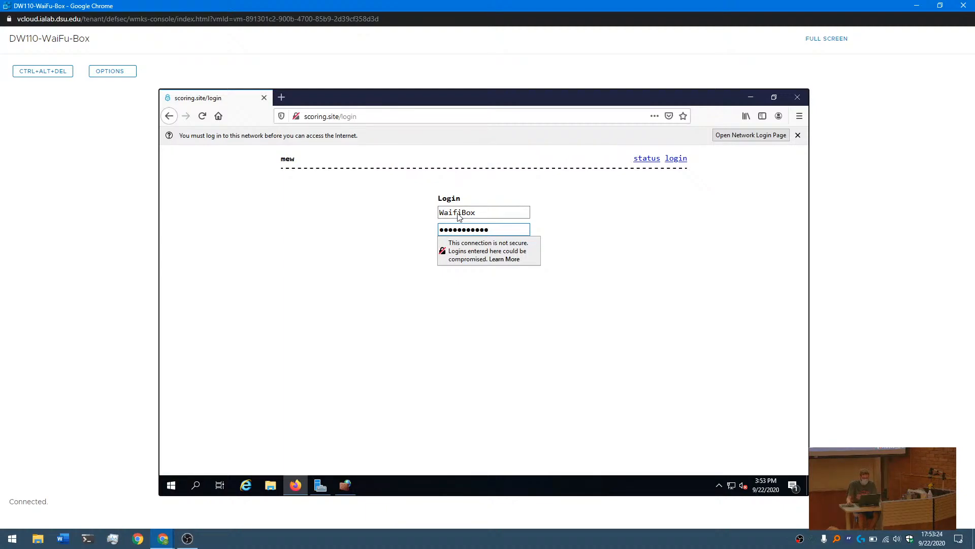
click(458, 213)
key(BackSpace)
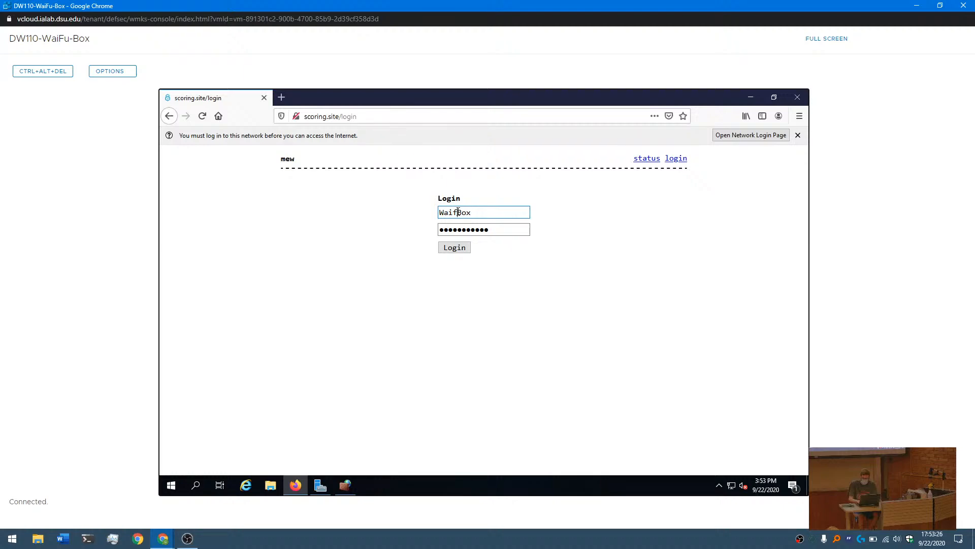
text(u)
key(Return)
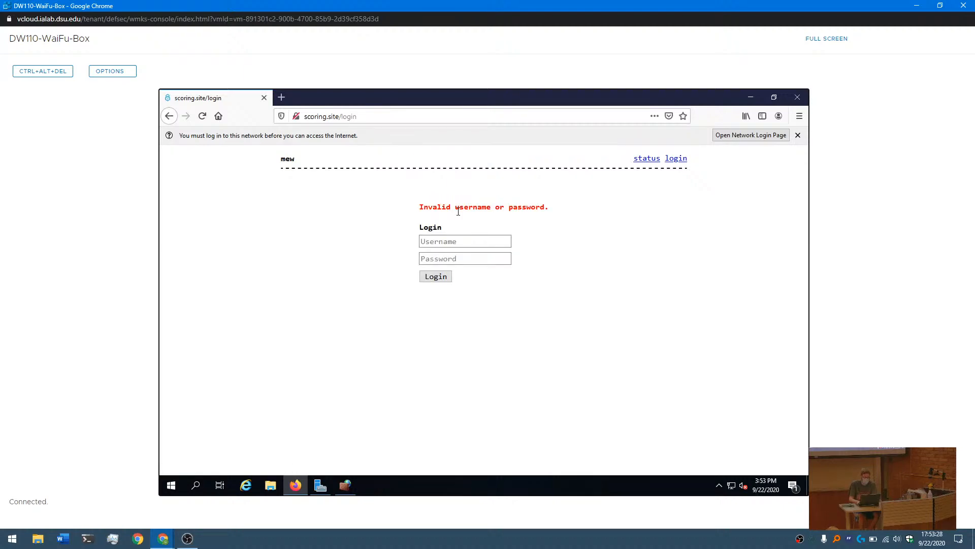
- Go back to the scoreboard's status page and reload it to recheck the team's services
click(653, 158)
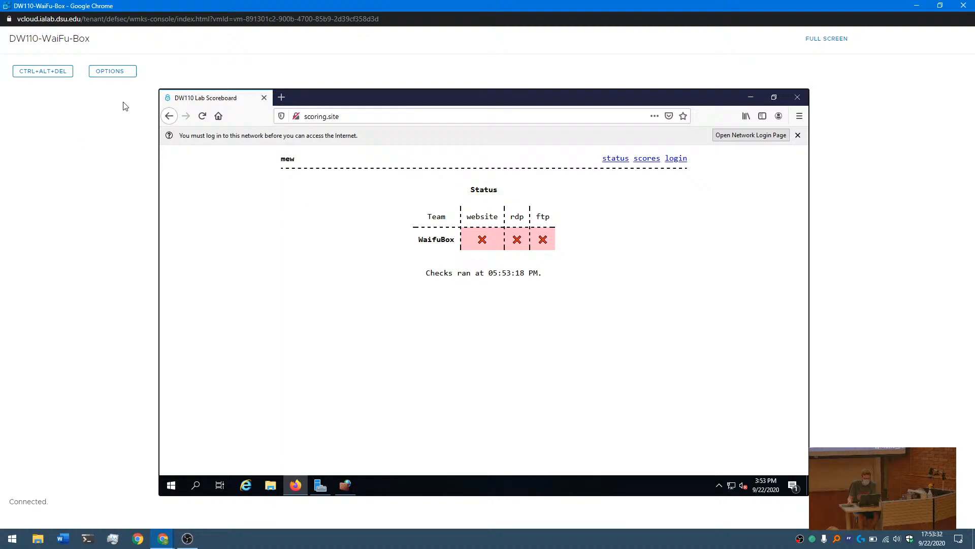
click(204, 119)
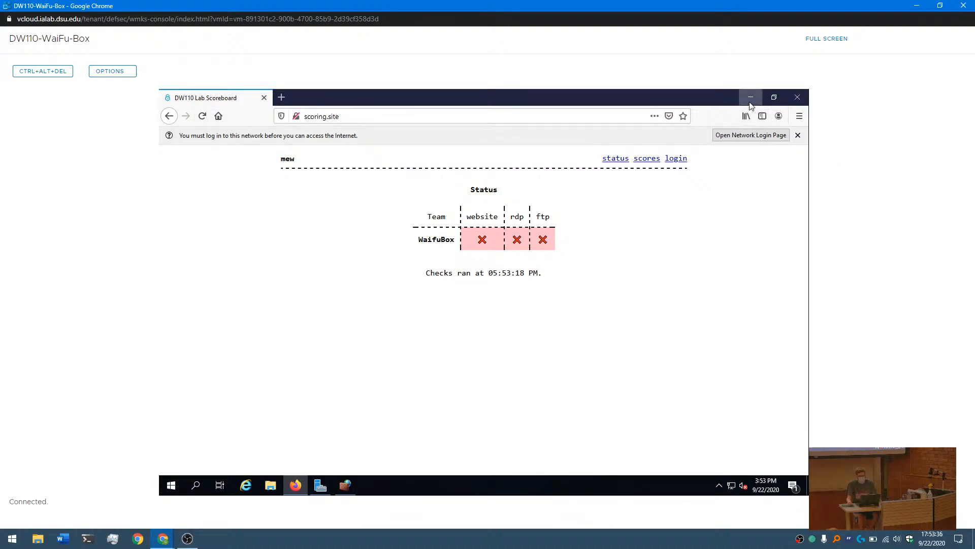
key(alt+Tab)
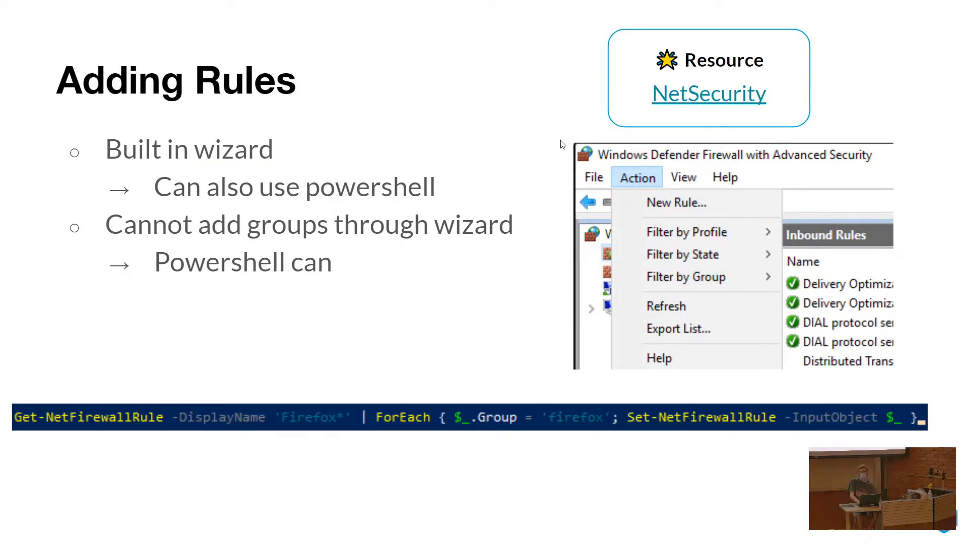
key(Right)
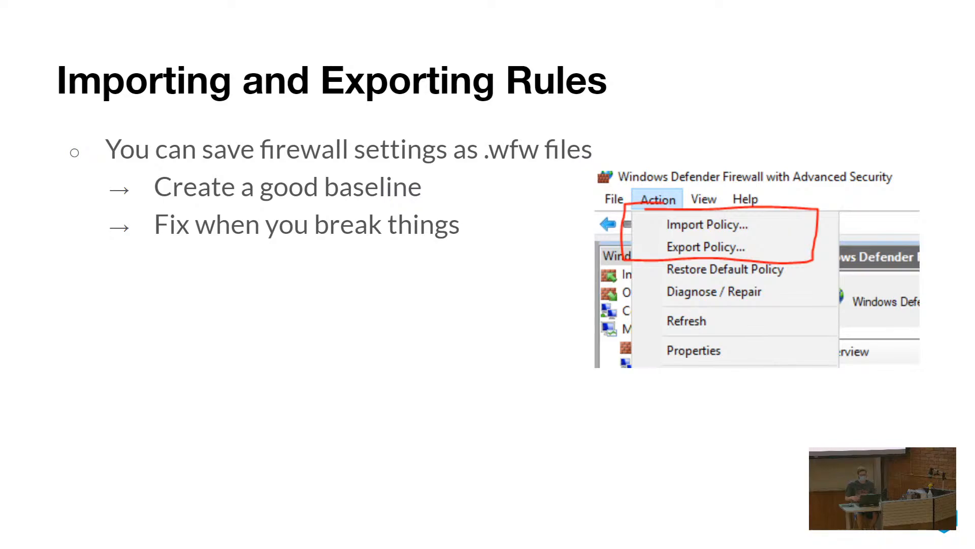
key(alt+Tab)
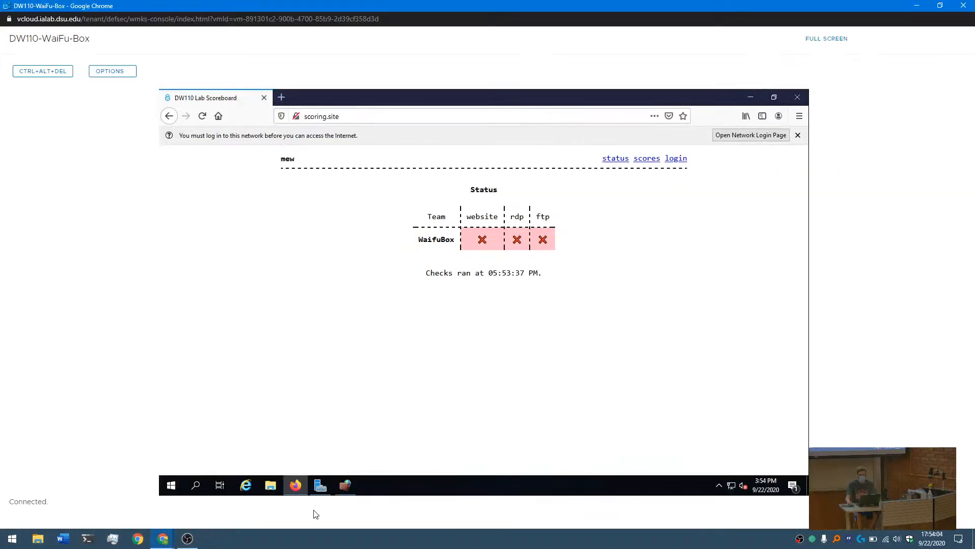
- Switch to the firewall and import the default.wfw policy from the Documents folder, overwriting the current policy
click(346, 486)
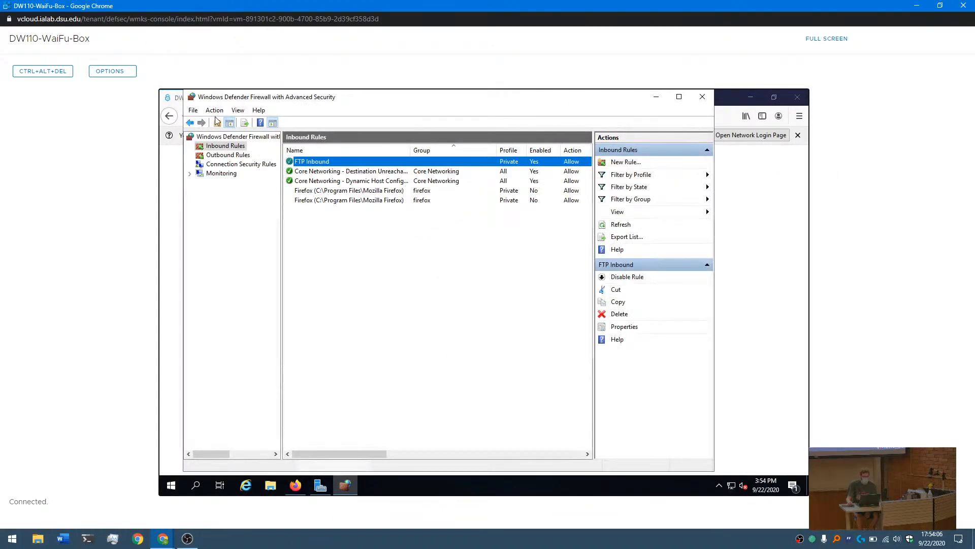
click(223, 137)
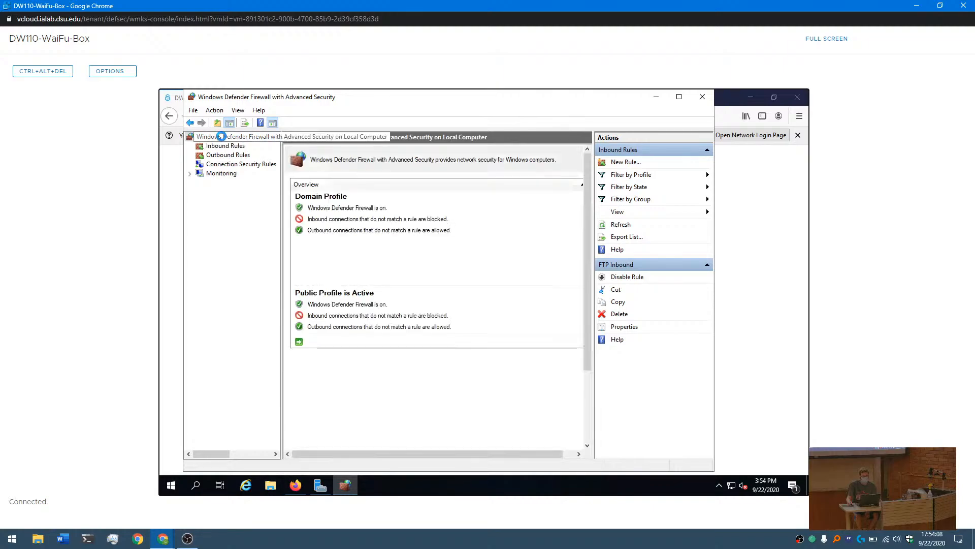
click(222, 145)
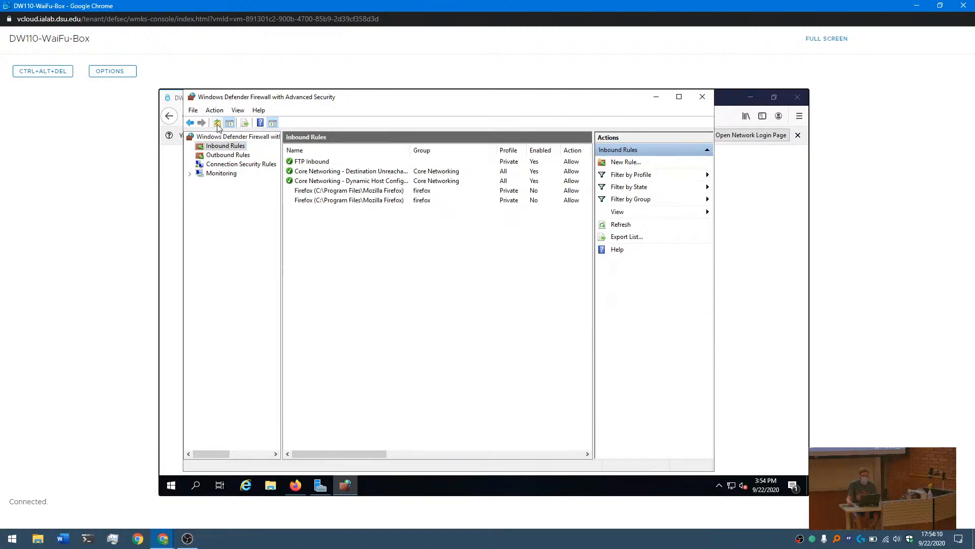
click(221, 137)
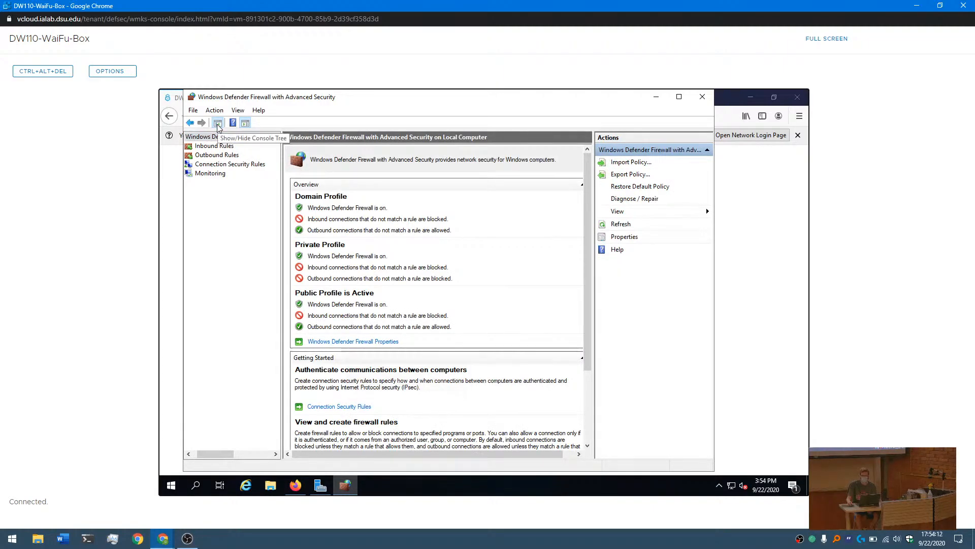
click(215, 111)
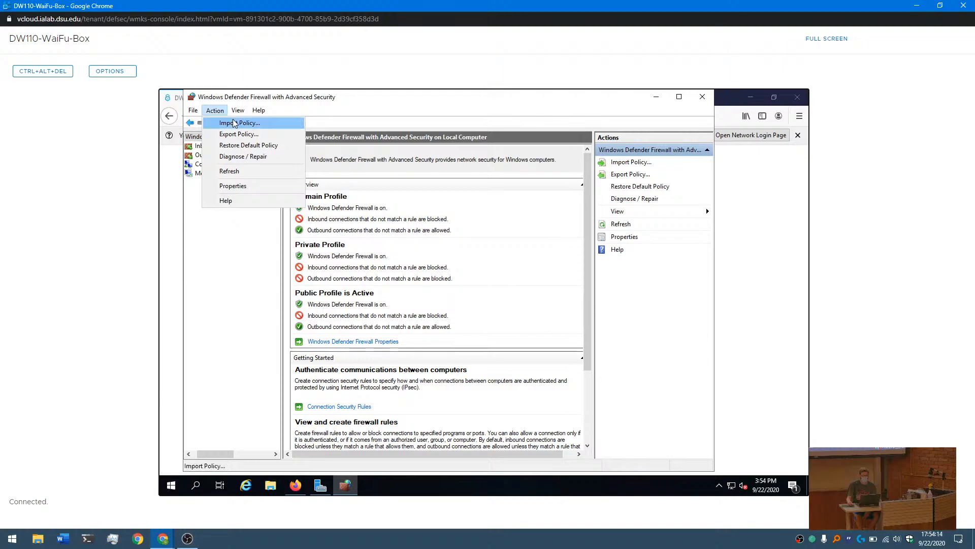
click(235, 123)
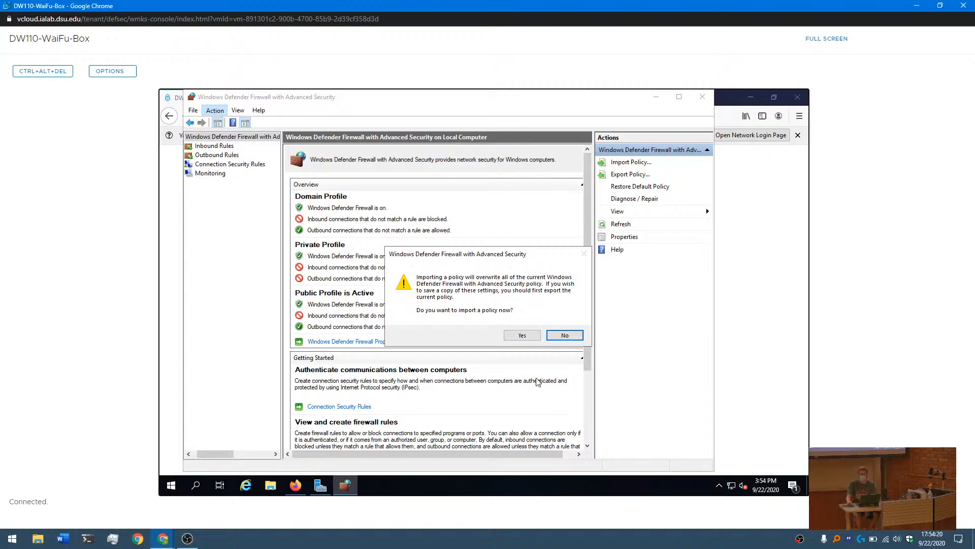
click(519, 334)
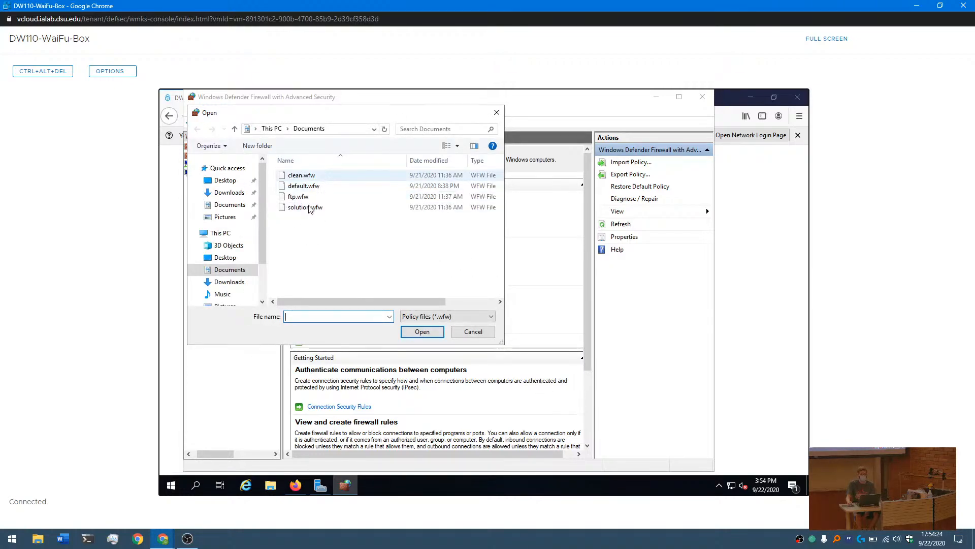
click(313, 189)
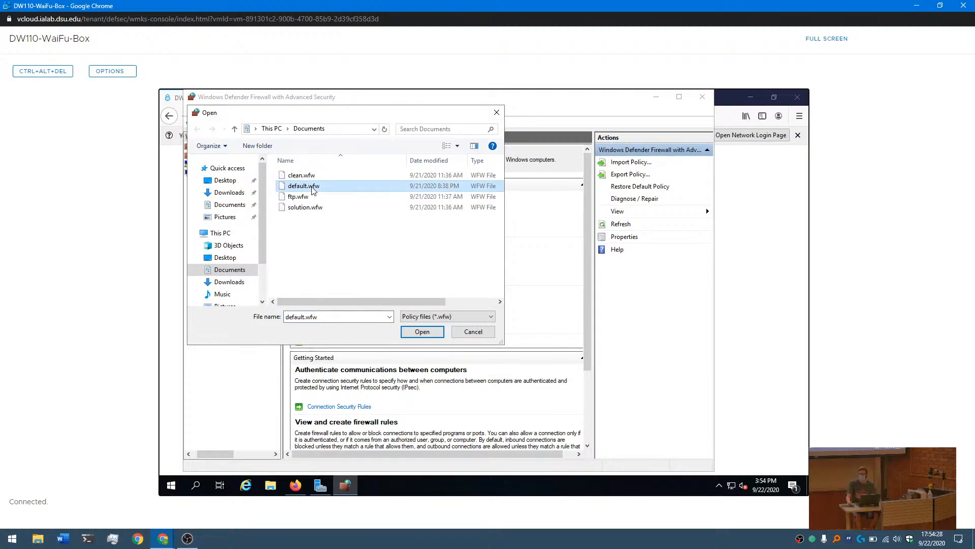
click(417, 333)
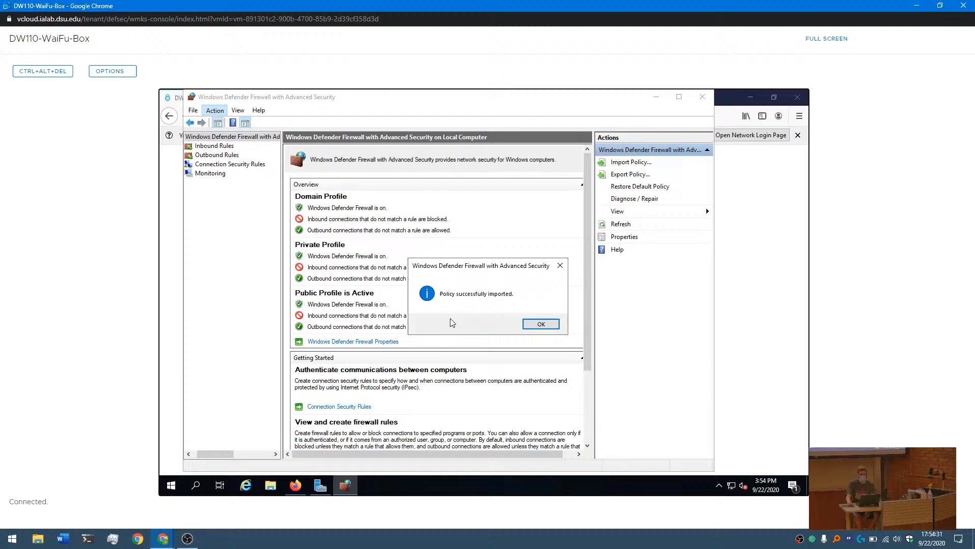
click(535, 324)
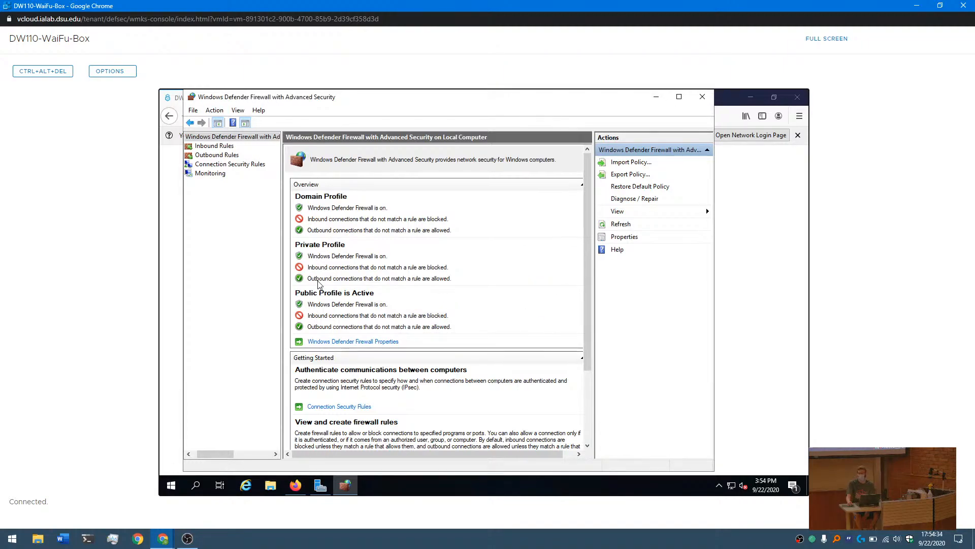
- Look through the full list of inbound rules and check which ones are enabled
click(203, 146)
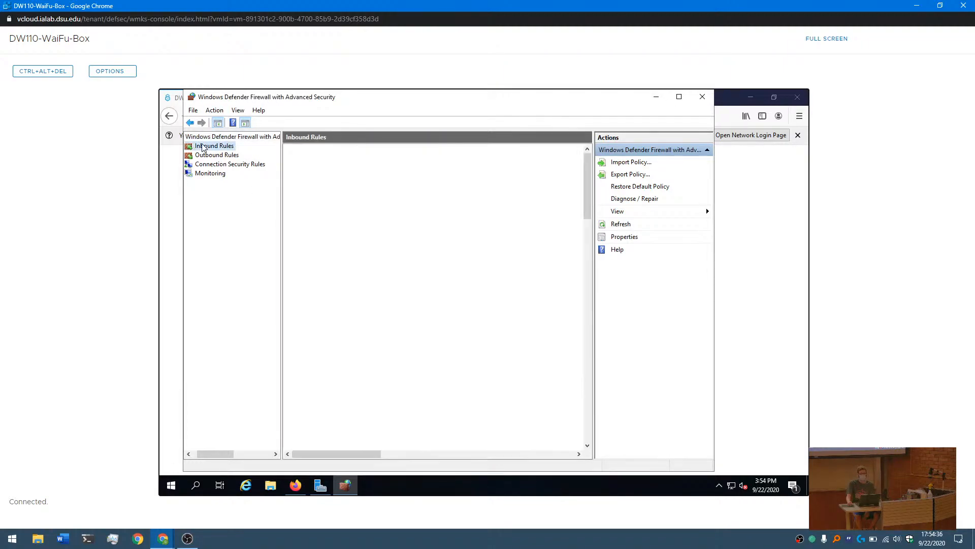
click(409, 249)
scroll(409, 250, down, 5)
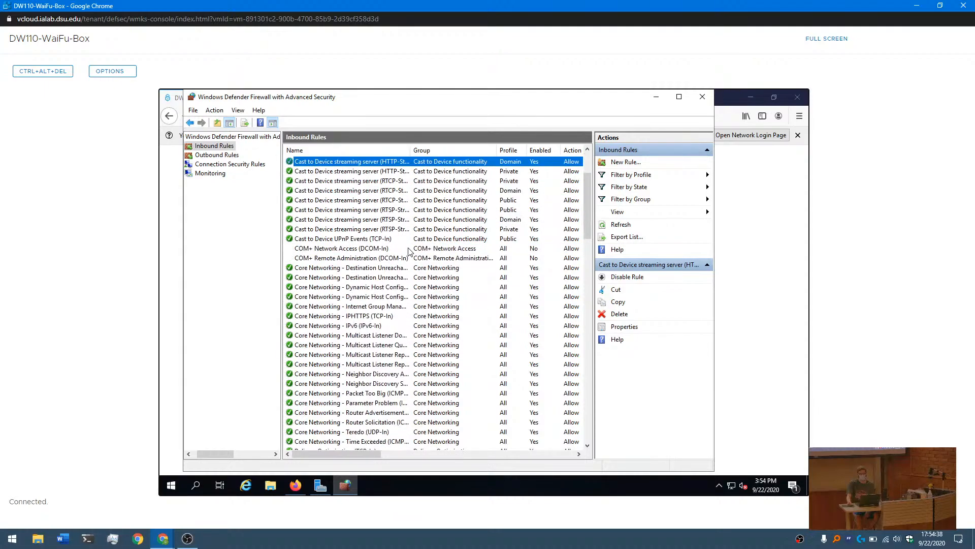
scroll(409, 251, down, 8)
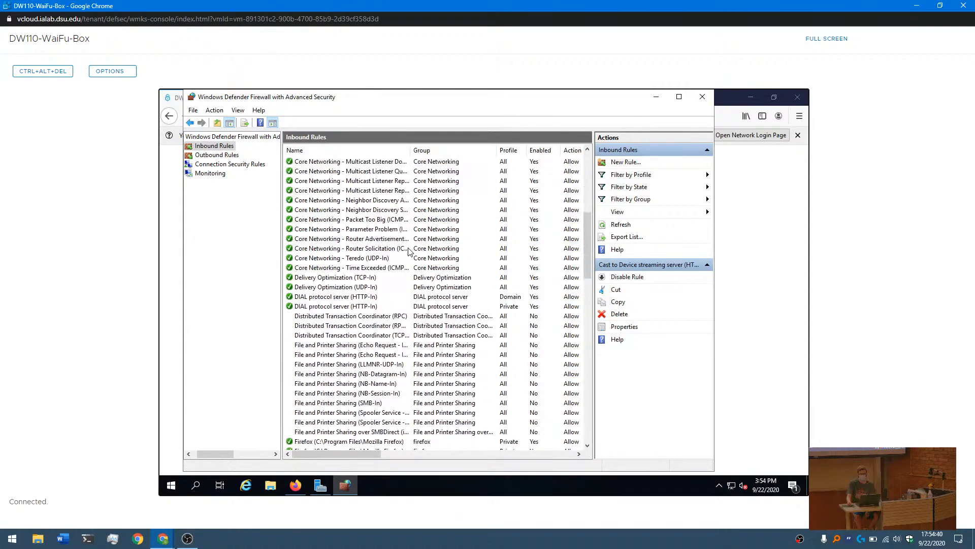
scroll(409, 251, down, 10)
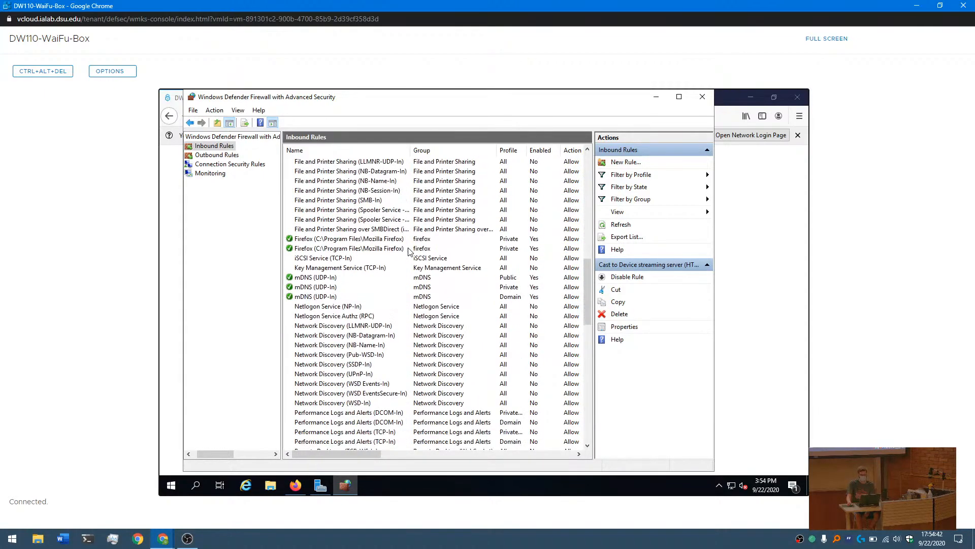
scroll(405, 258, down, 10)
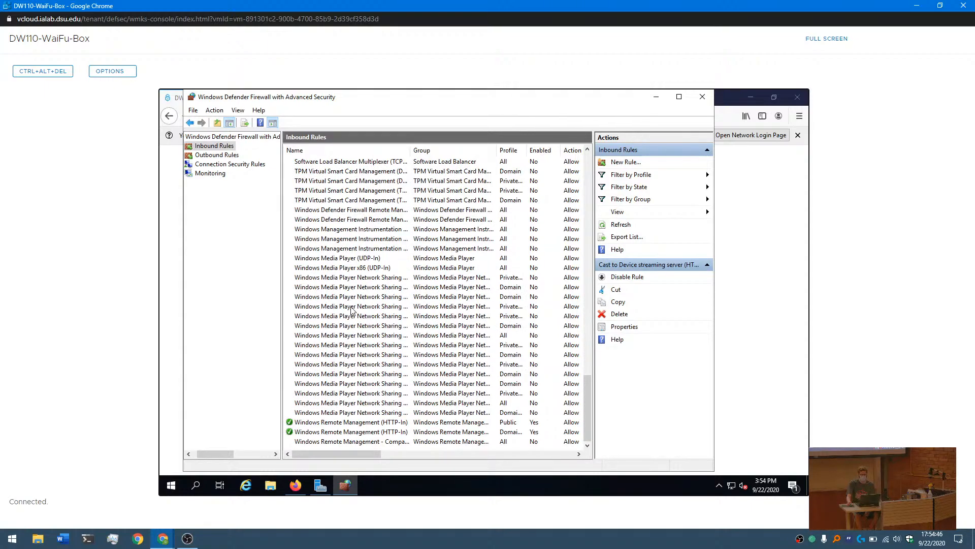
scroll(352, 311, up, 10)
scroll(353, 311, up, 15)
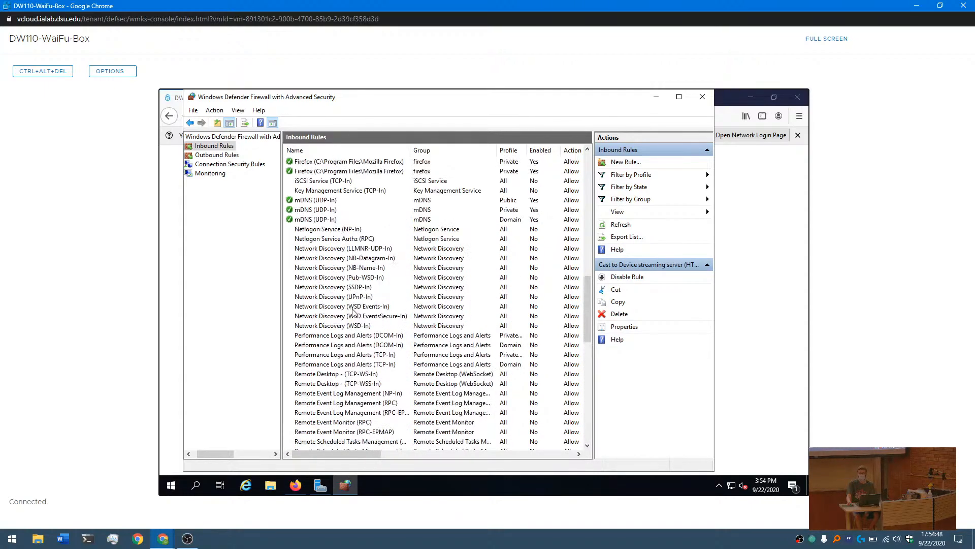
scroll(353, 311, up, 7)
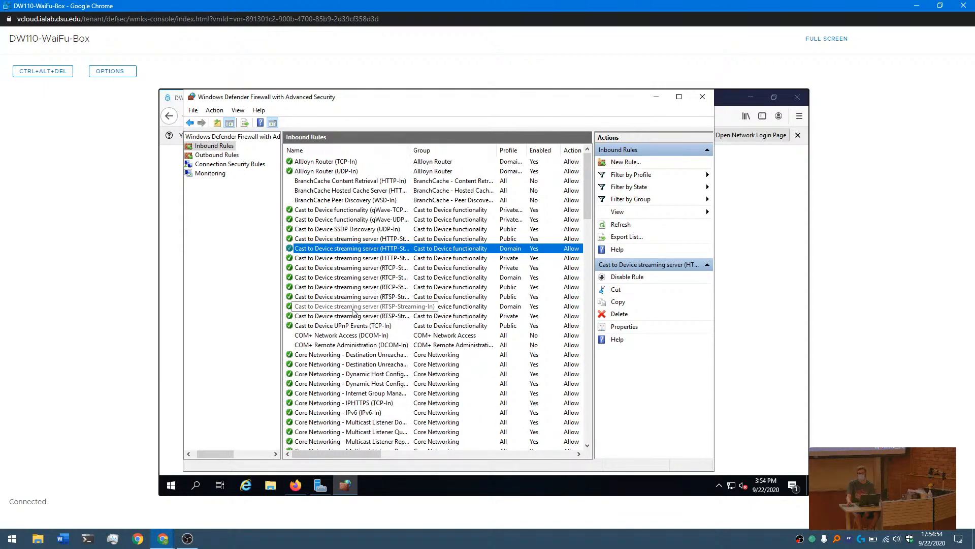
- Look through the full list of outbound rules and check which ones are enabled
click(222, 155)
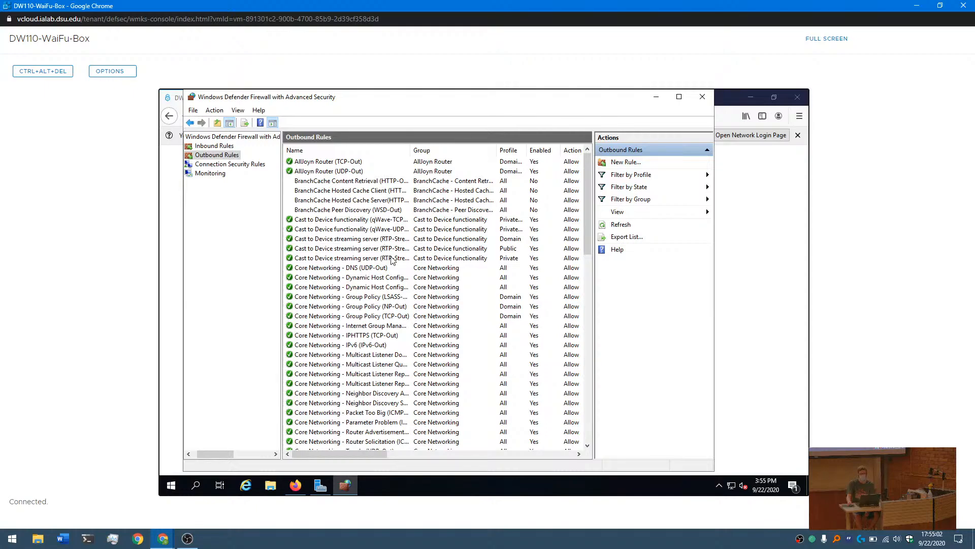
scroll(392, 299, down, 7)
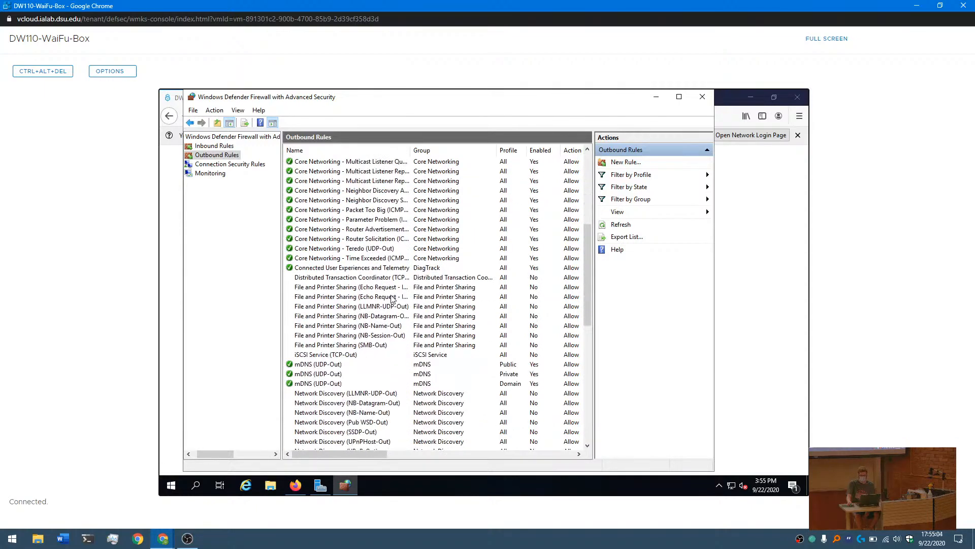
scroll(392, 299, down, 10)
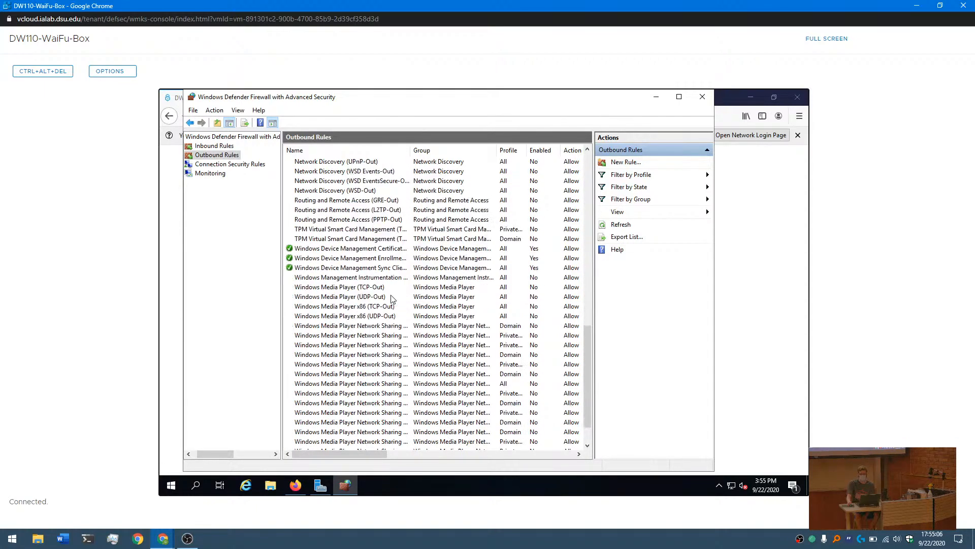
scroll(392, 298, down, 2)
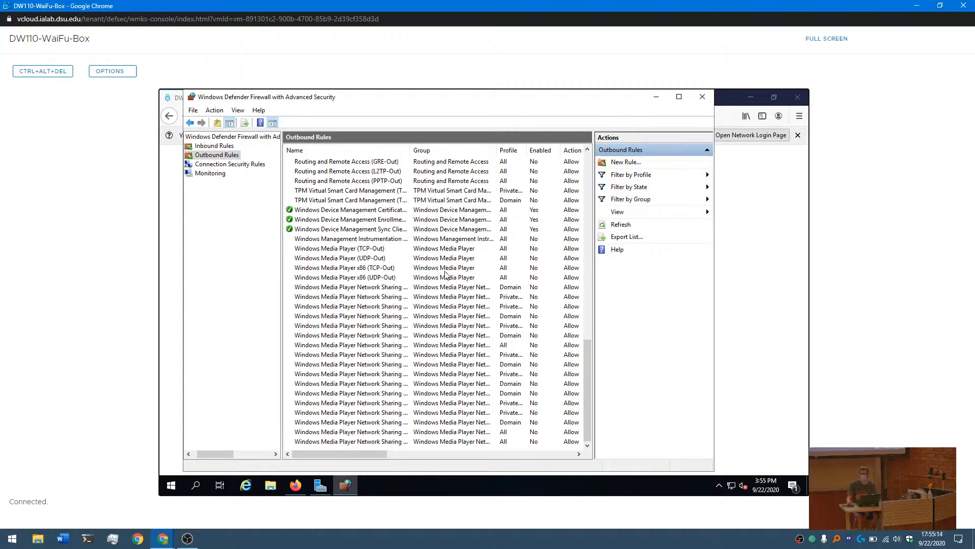
scroll(448, 274, up, 12)
scroll(447, 274, up, 6)
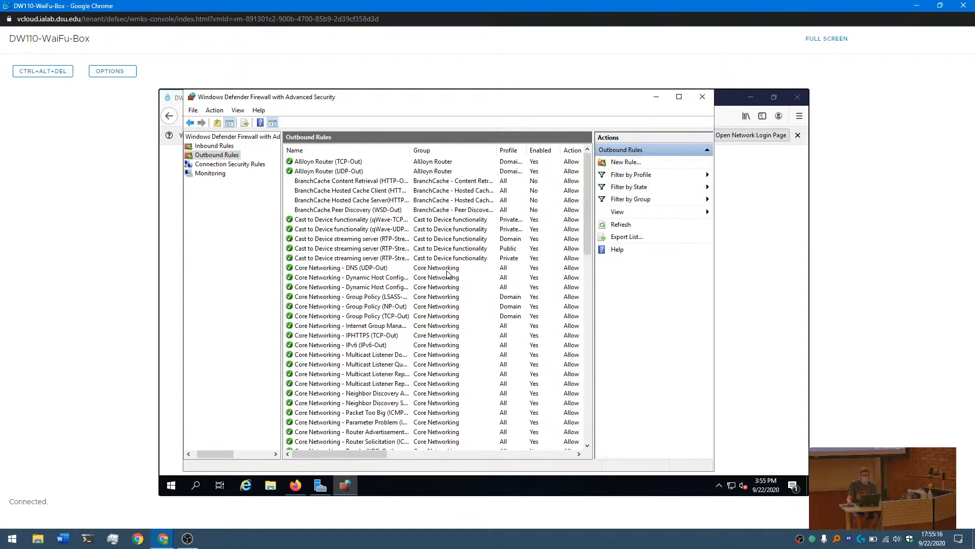
click(218, 112)
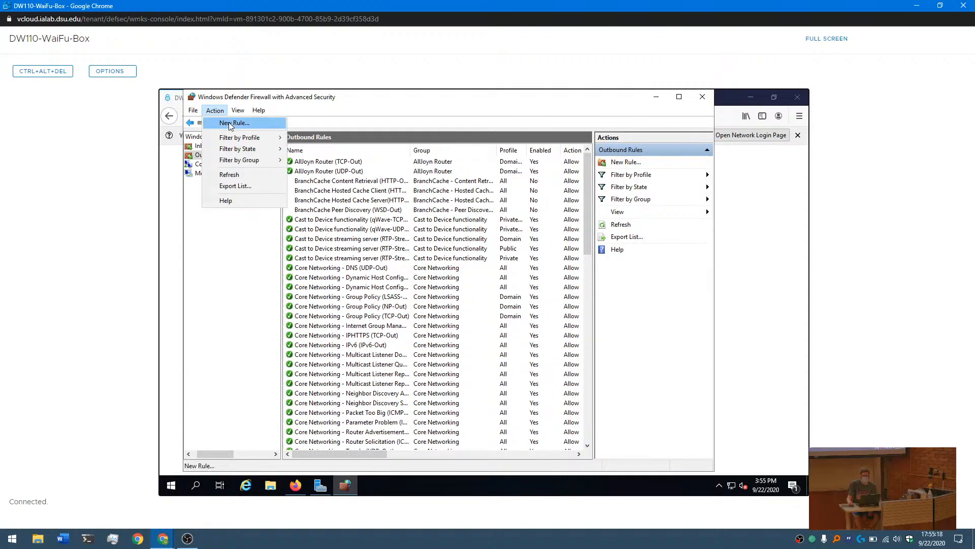
click(218, 233)
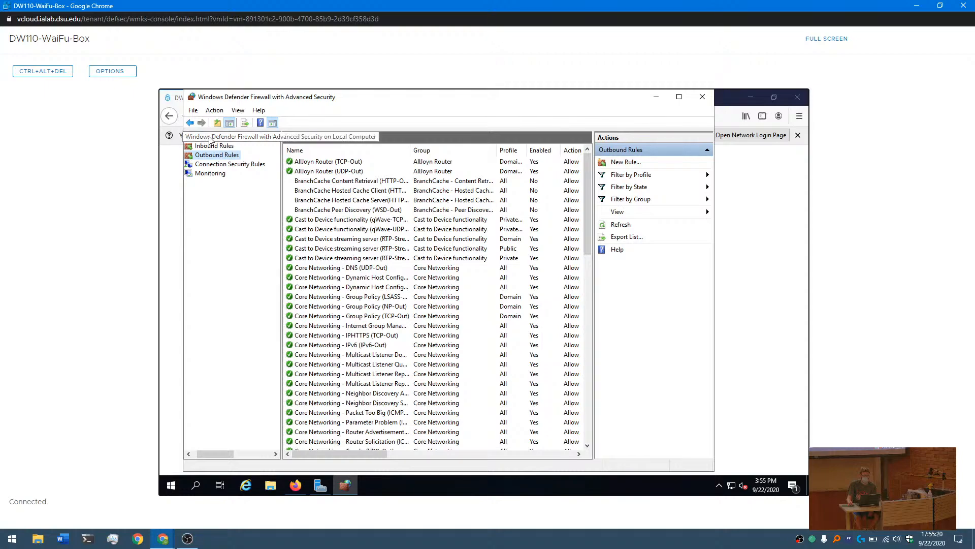
- Import the ftp.wfw policy from the Documents folder into the local computer's firewall
click(210, 138)
click(216, 110)
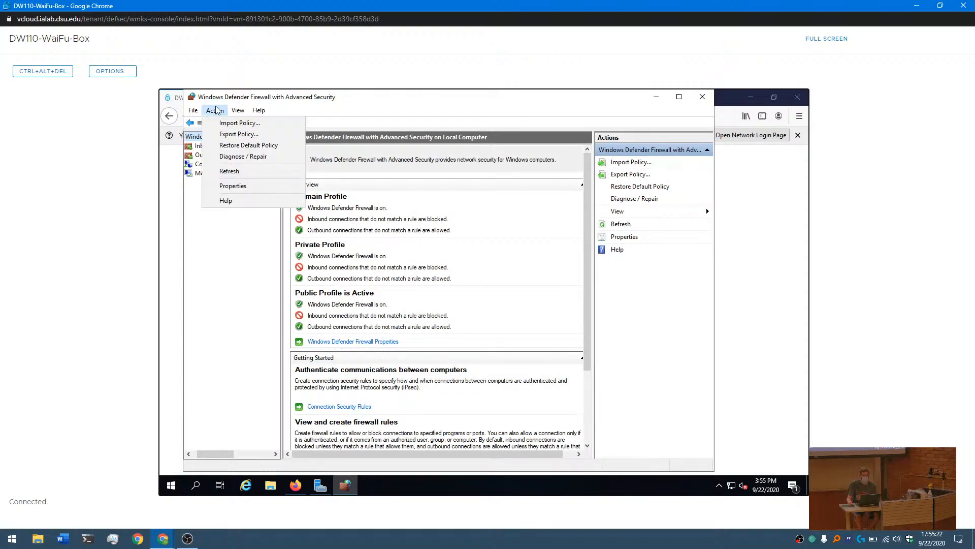
click(218, 123)
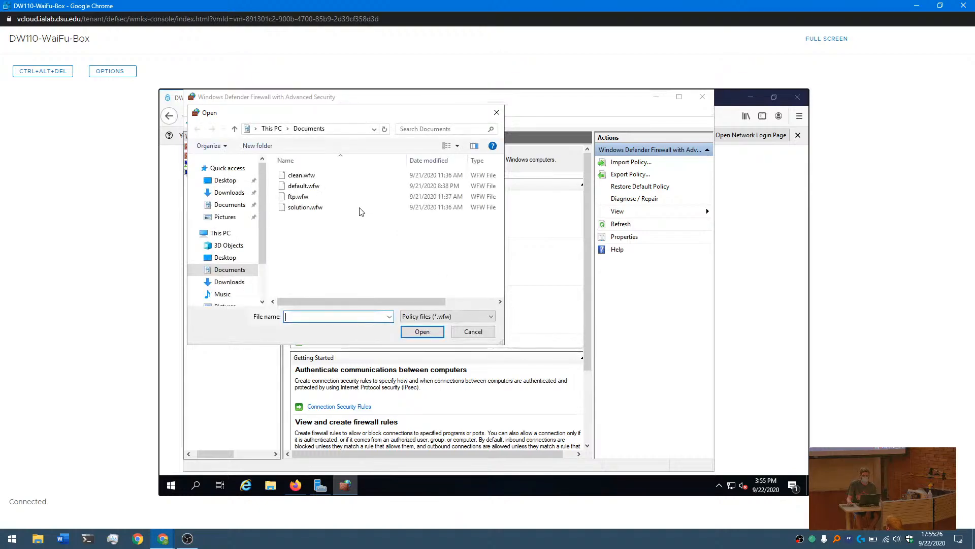
click(300, 197)
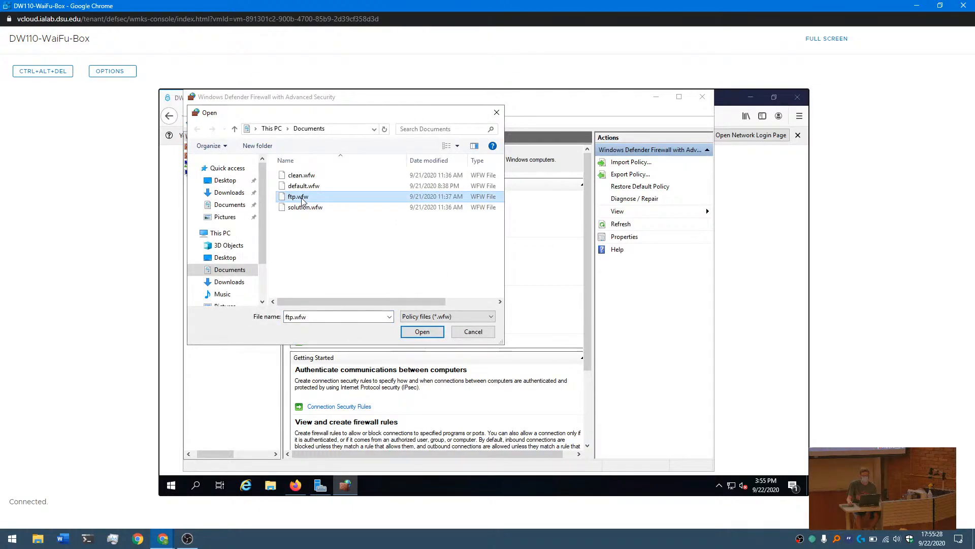
click(416, 332)
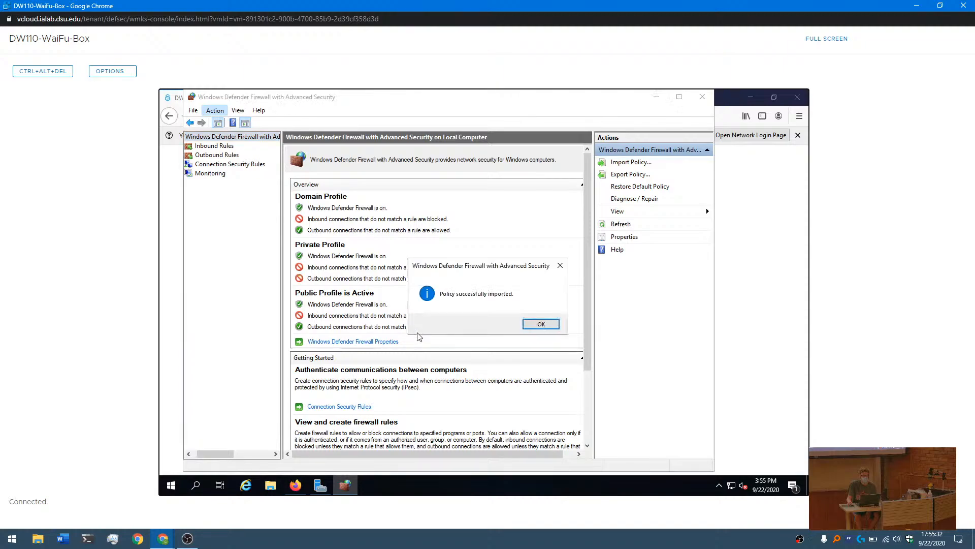
click(540, 324)
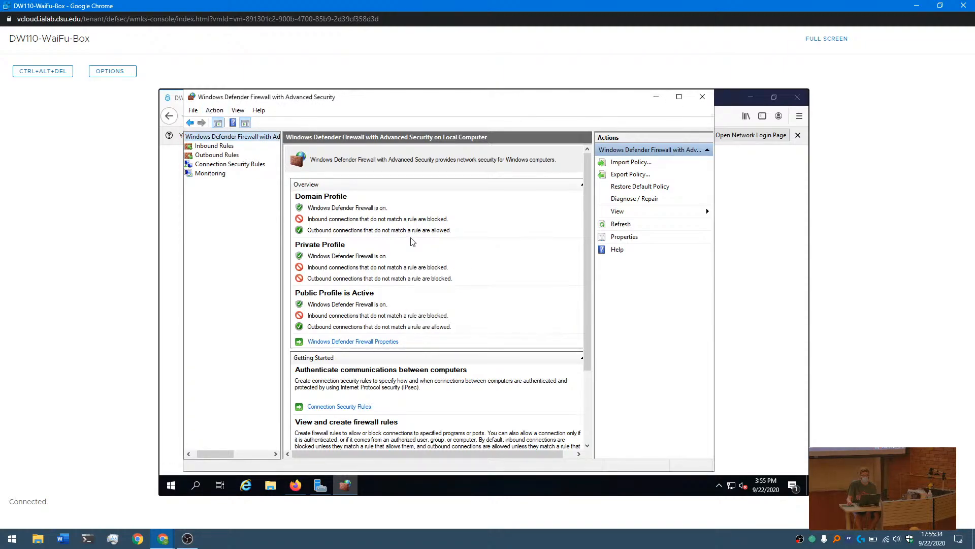
- Review the program, protocol and port settings of the inbound FTP Server (FTP Traffic-In) rule, and close its properties
click(213, 146)
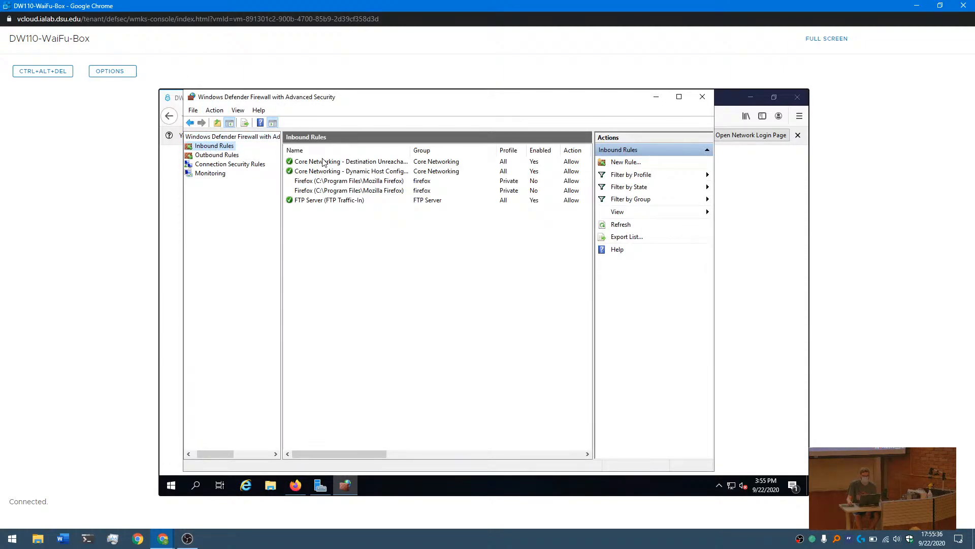
double_click(340, 201)
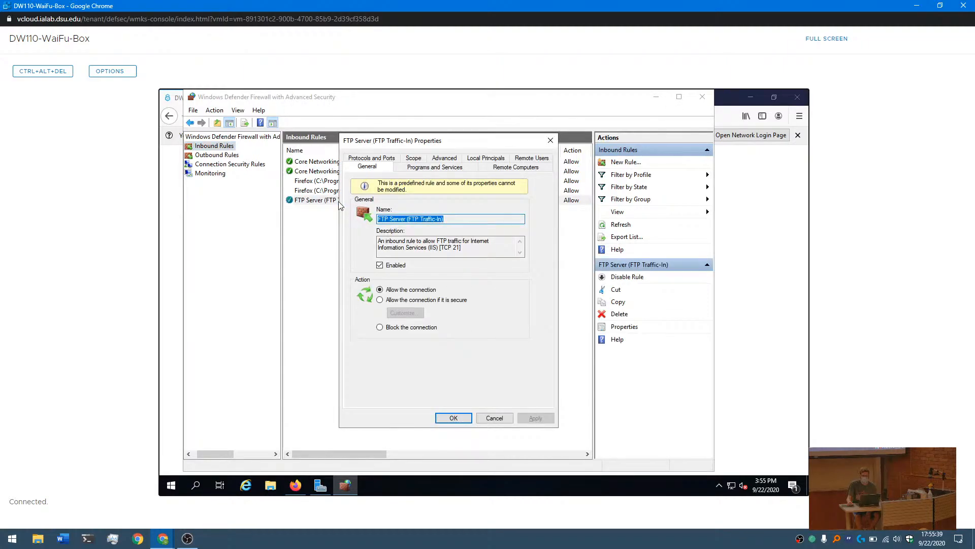
click(402, 167)
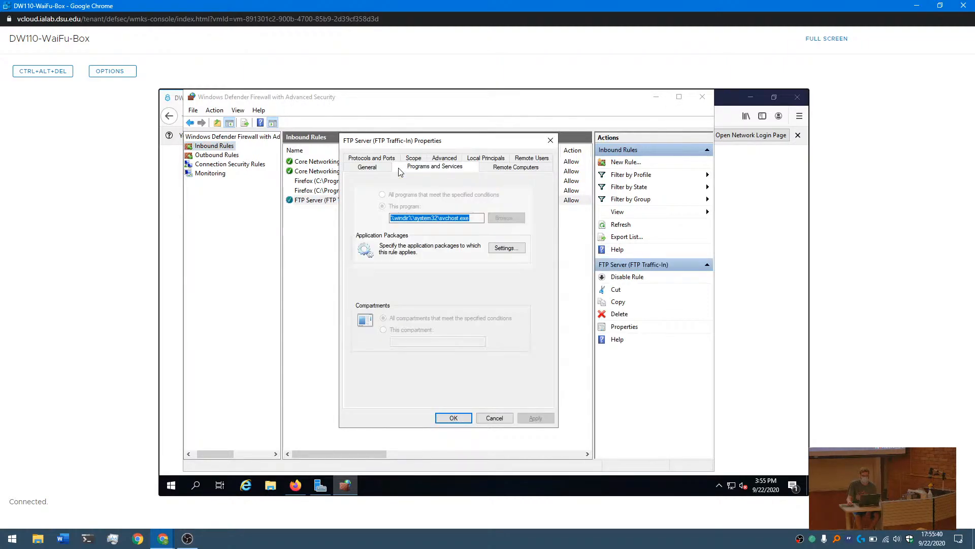
click(373, 158)
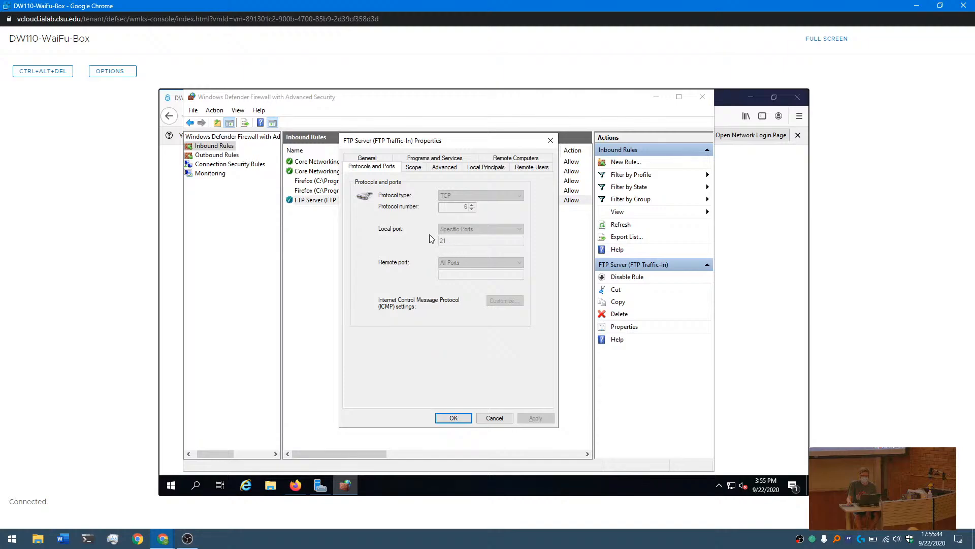
click(458, 159)
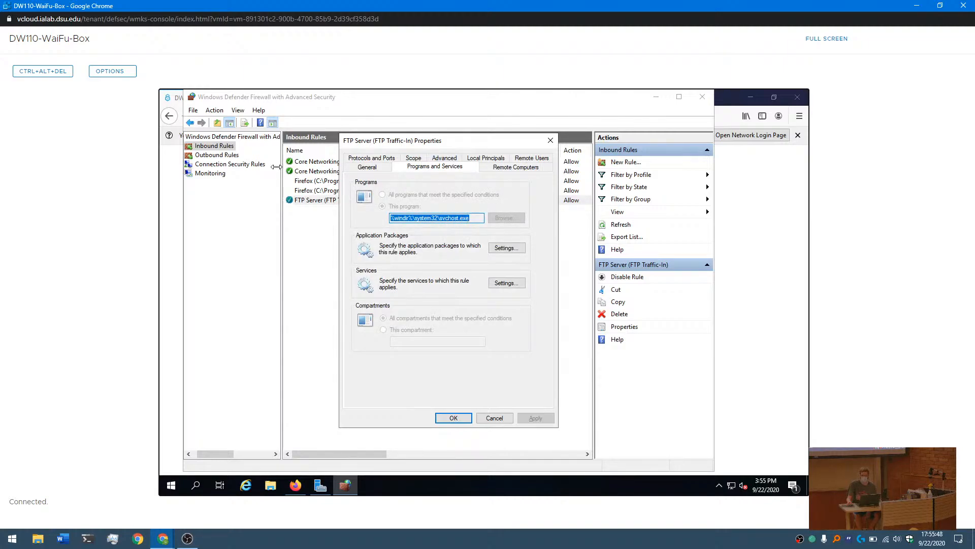
click(550, 140)
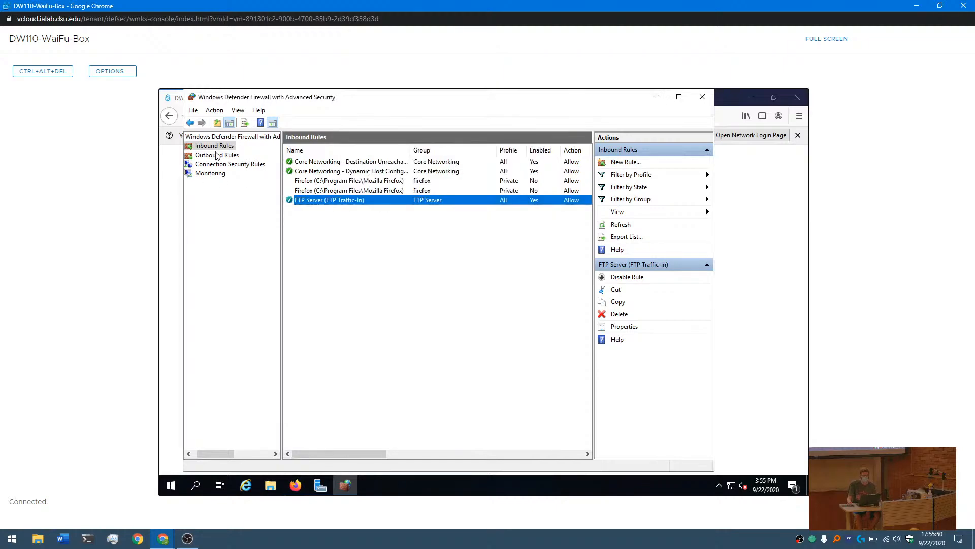
- Review the protocol, port and program settings of the outbound FTP Server (FTP Traffic-Out) rule, and close its properties
click(215, 153)
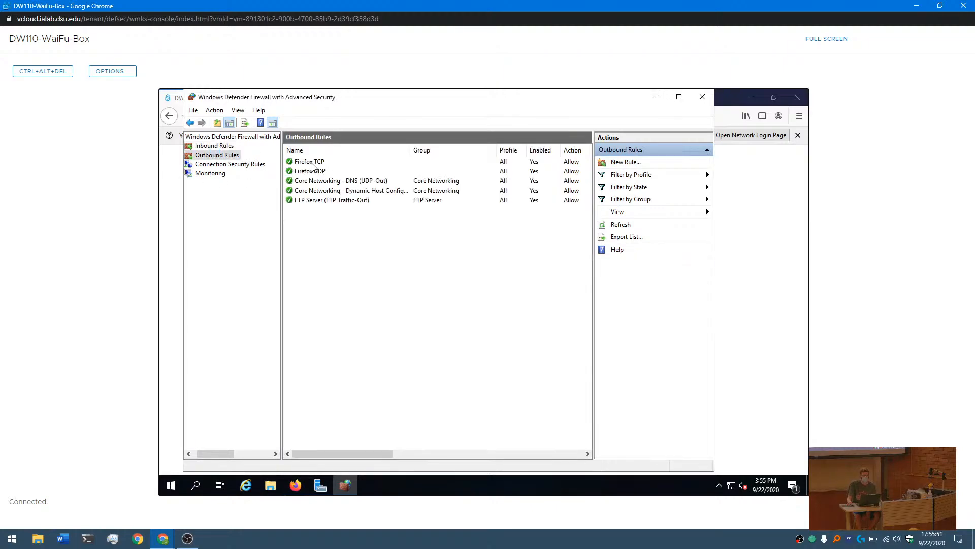
double_click(320, 201)
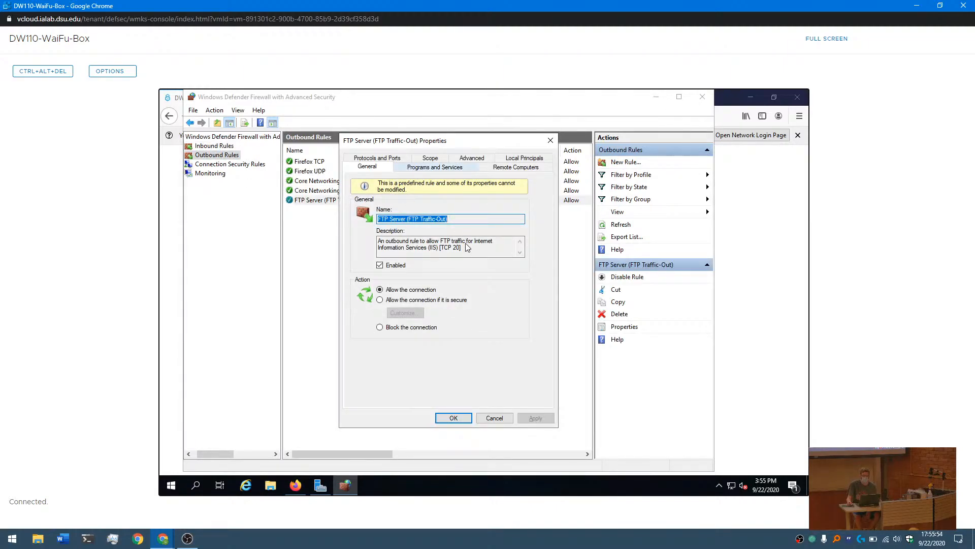
click(377, 158)
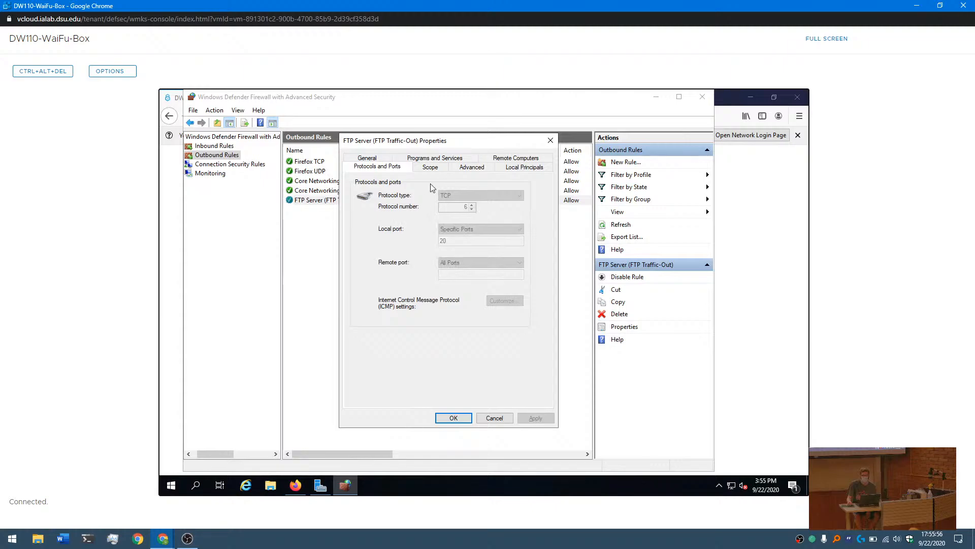
click(430, 167)
click(434, 158)
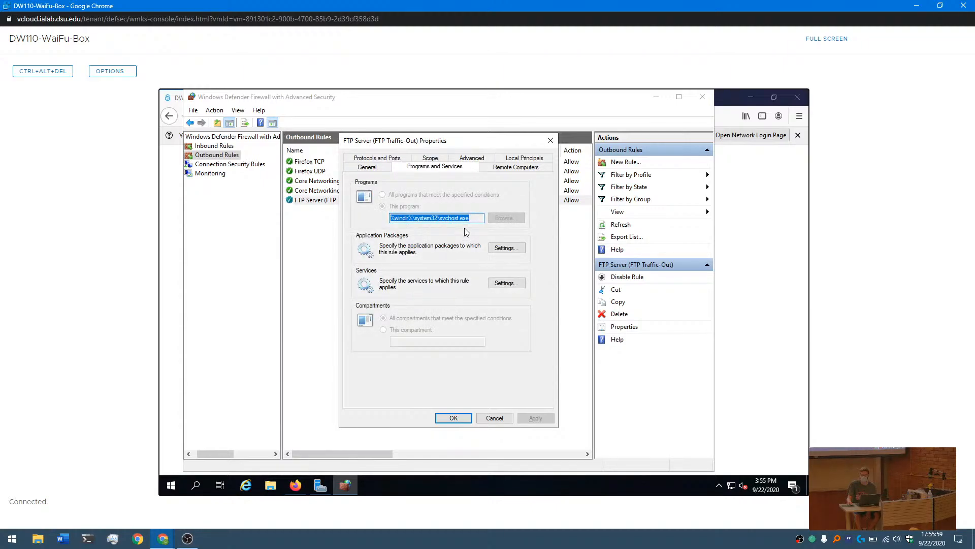
click(549, 141)
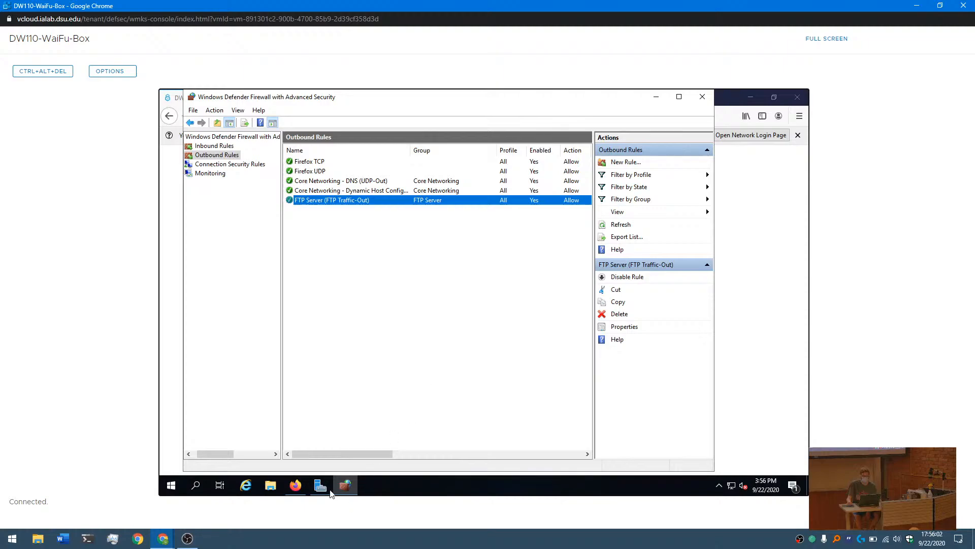
- Switch to Firefox and check the team's ftp service on the scoreboard's status page
click(295, 485)
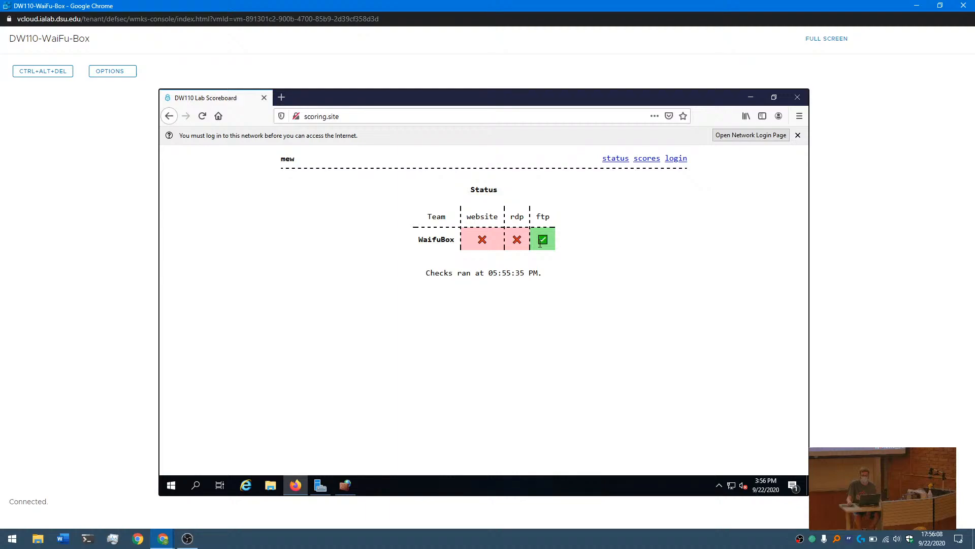
drag(540, 244, 553, 244)
click(563, 247)
- Switch to the firewall, recheck the outbound FTP rule's program and port settings, and return to the scoreboard
click(345, 489)
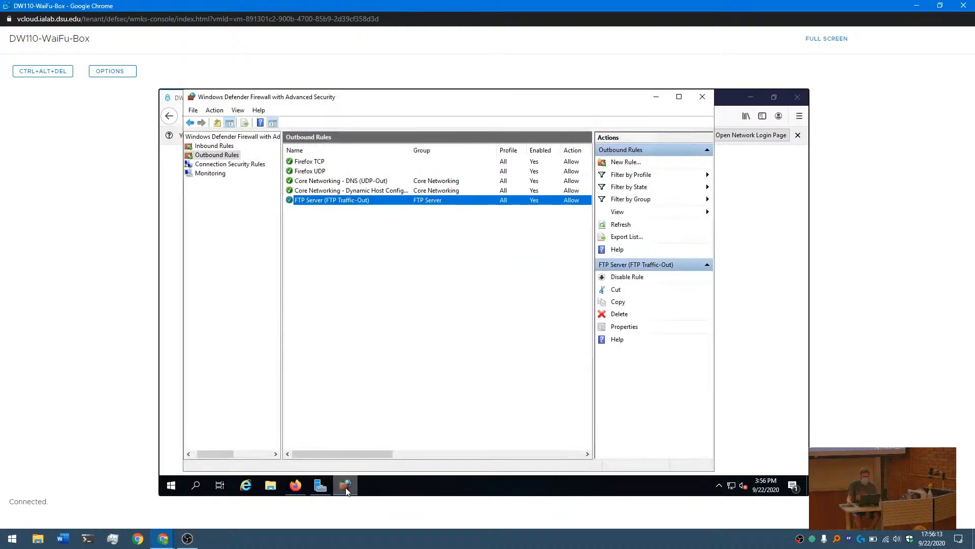
double_click(325, 201)
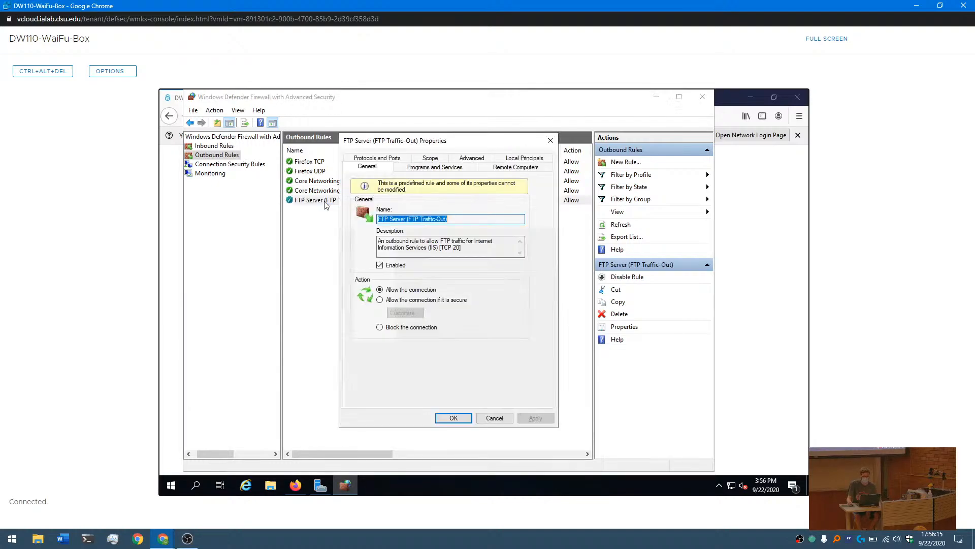
click(412, 169)
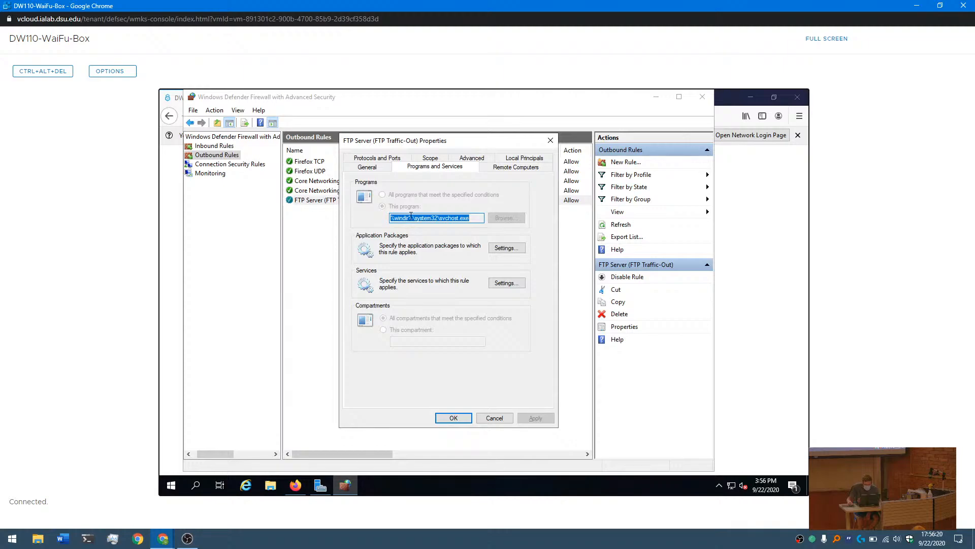
click(393, 162)
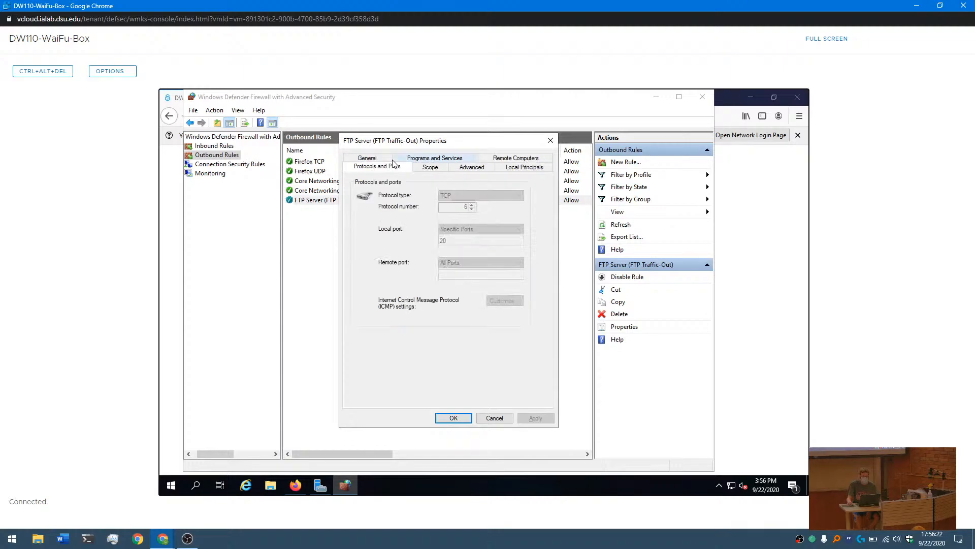
click(550, 140)
click(770, 208)
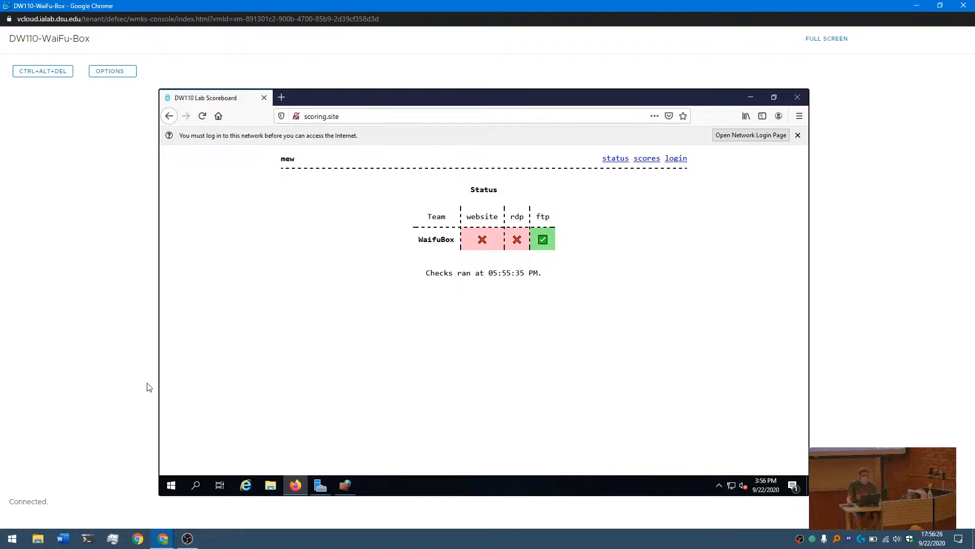
- Switch to the presentation, advance to the slide on rule priority order, and return to the lab machine
key(alt+Tab)
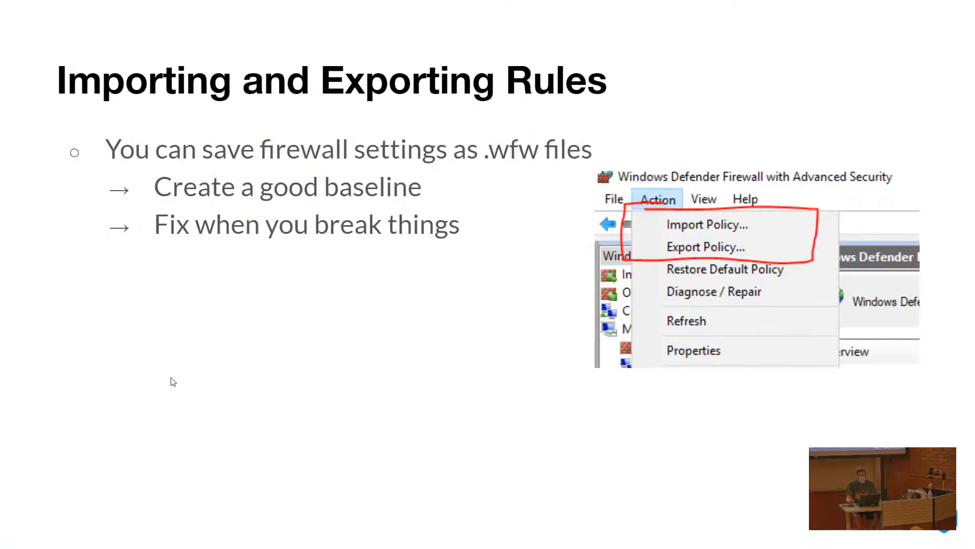
key(Right)
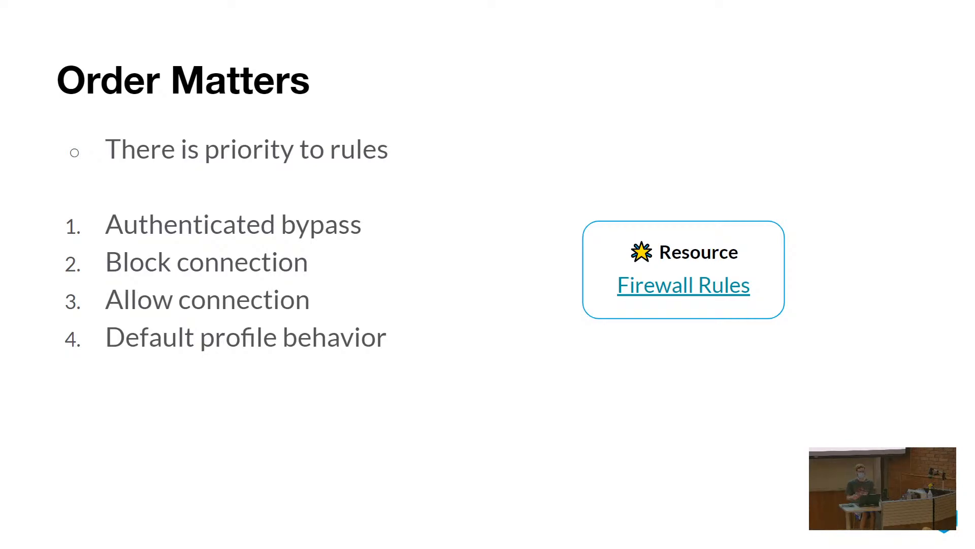
key(alt+Tab)
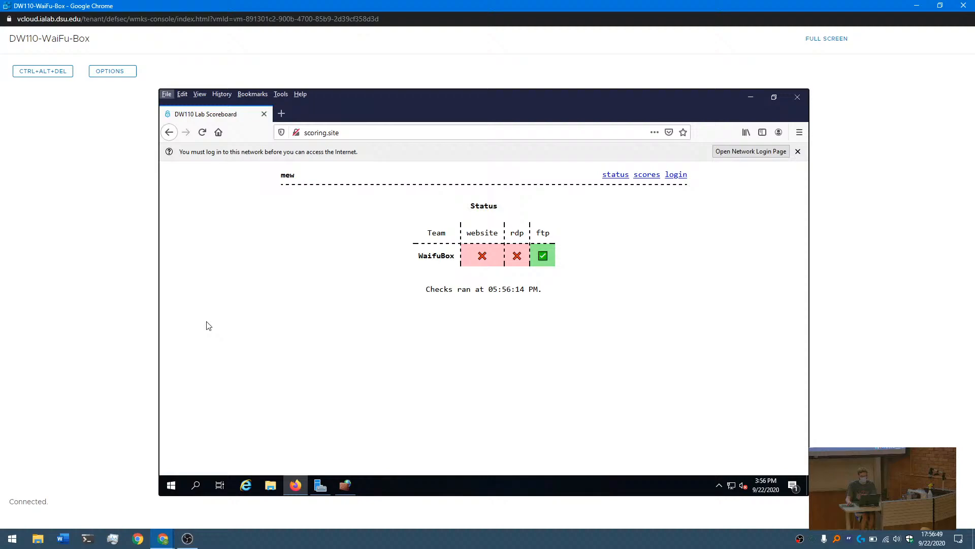
- Switch to the firewall and examine the outbound FTP rule's ports, program, profiles, local principals and remote computers settings
click(345, 485)
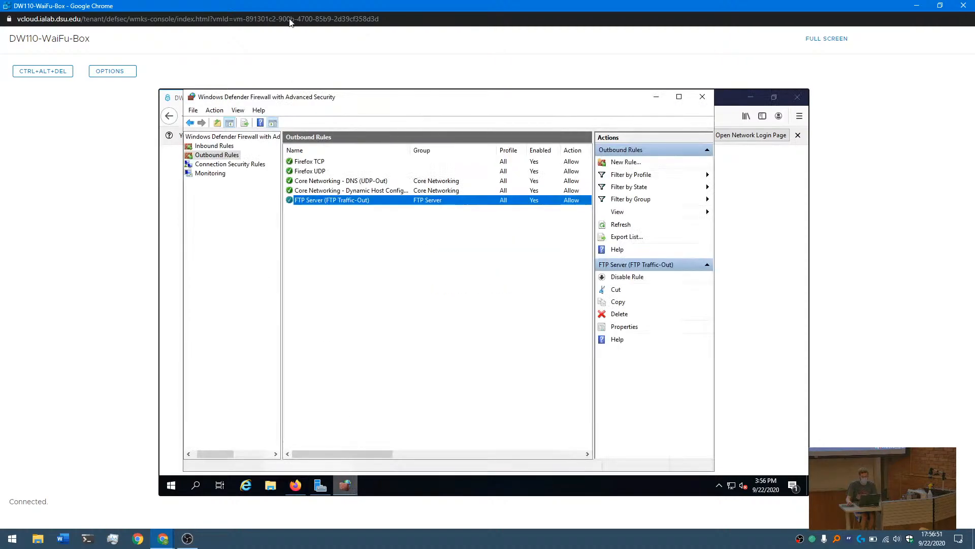
double_click(318, 200)
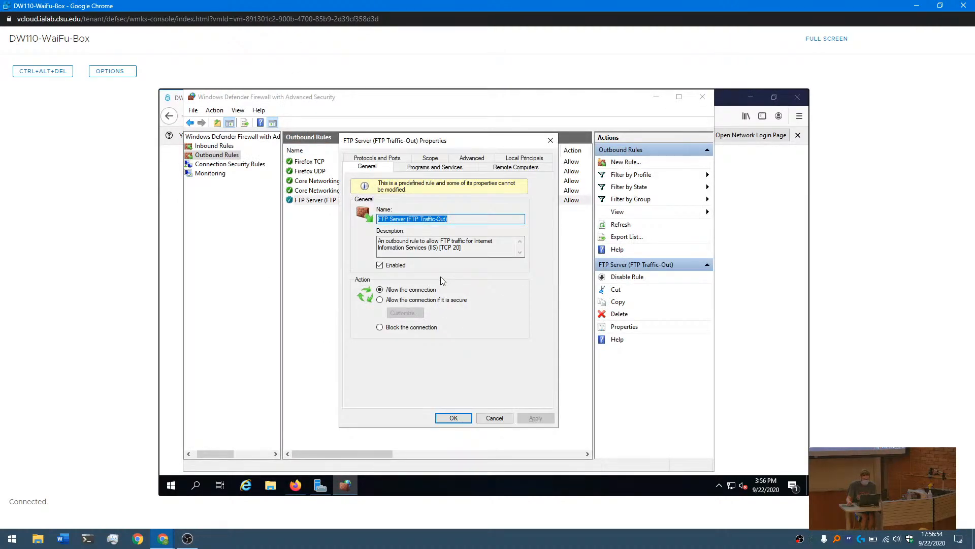
click(390, 161)
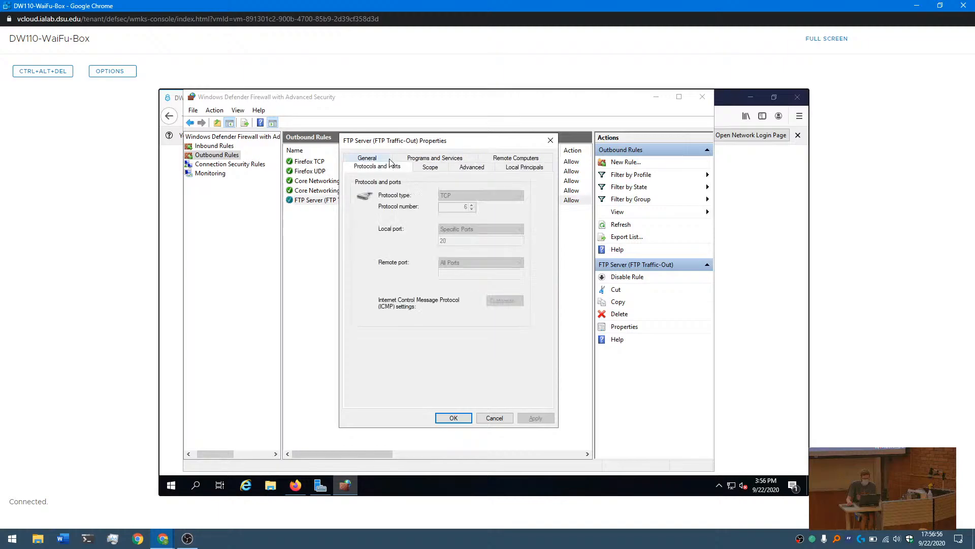
click(431, 159)
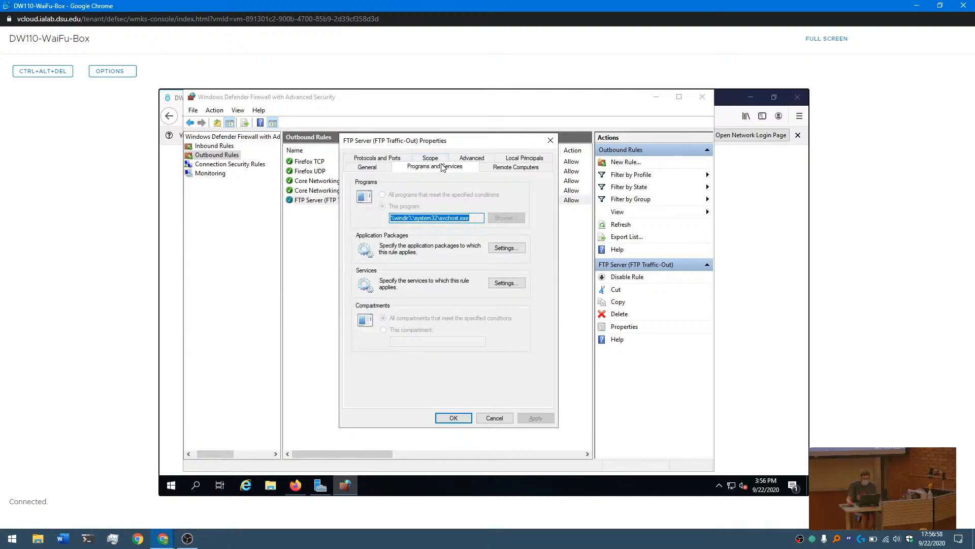
click(477, 161)
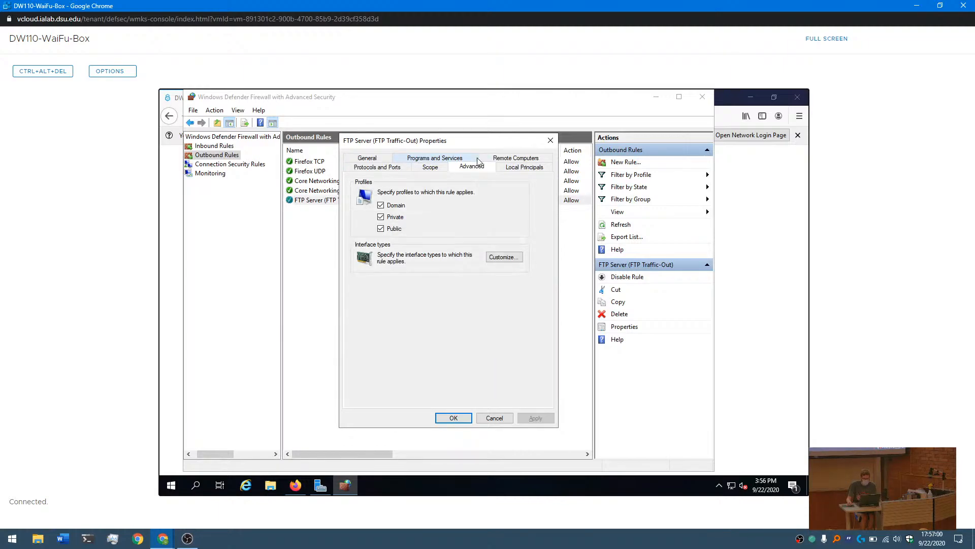
click(511, 168)
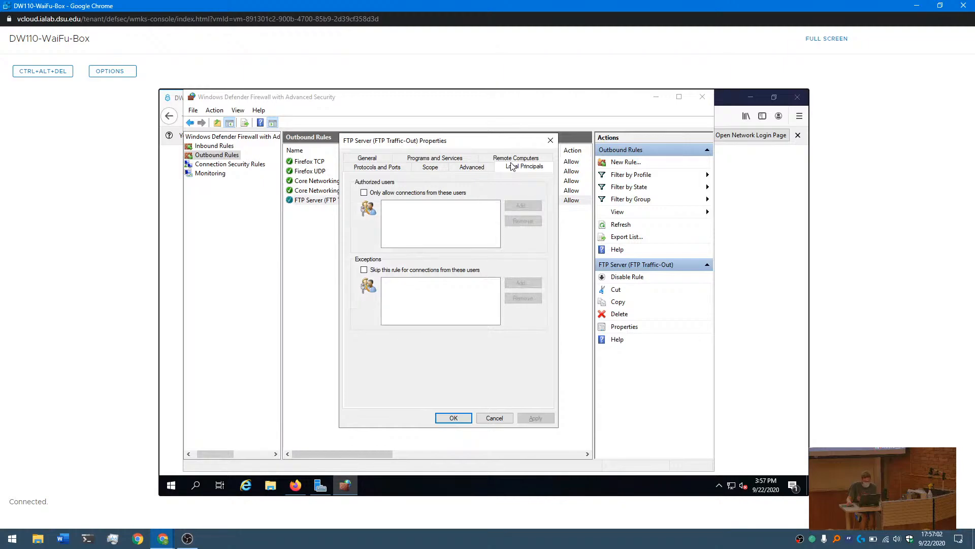
click(513, 159)
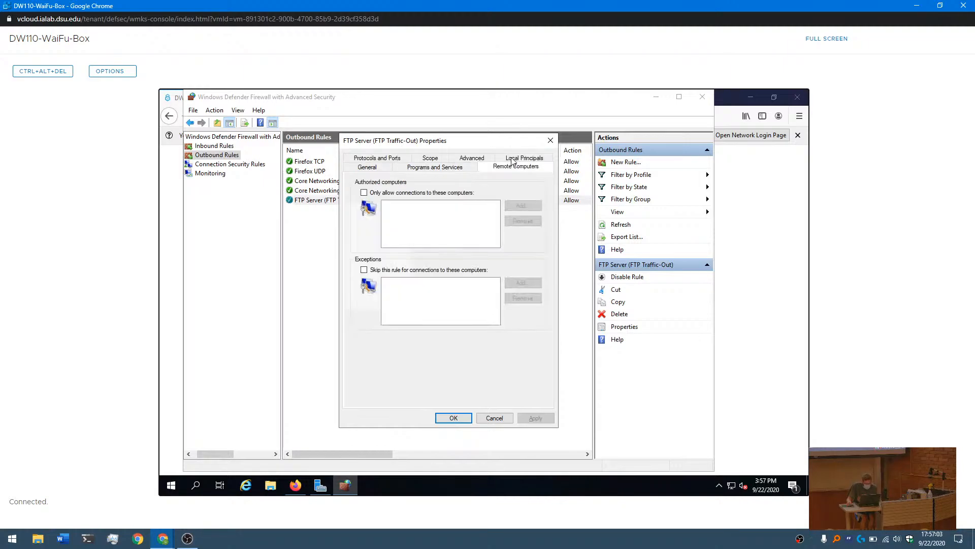
click(428, 168)
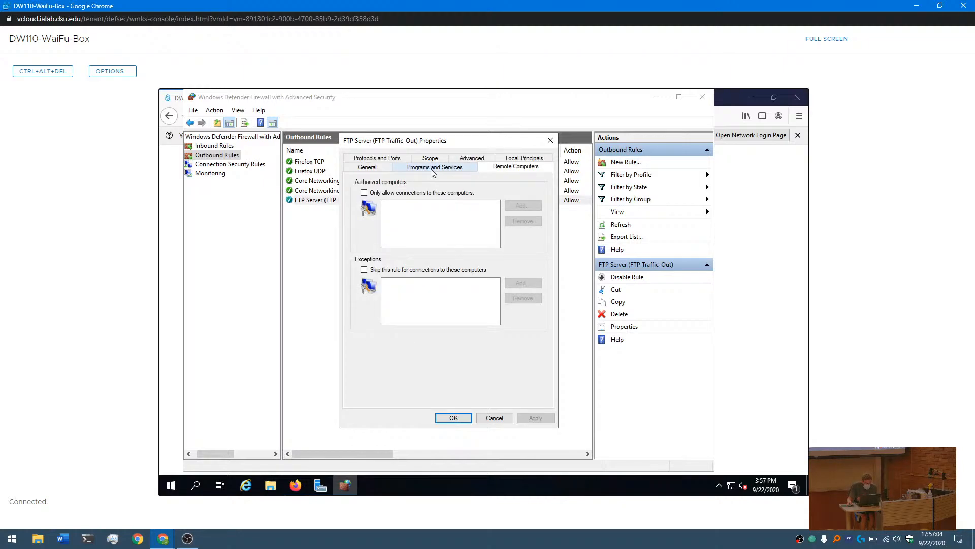
- Try the outbound FTP rule's allow-if-secure action, toggle Override block rules on and off, discard the customization, and restore Allow the connection
click(377, 168)
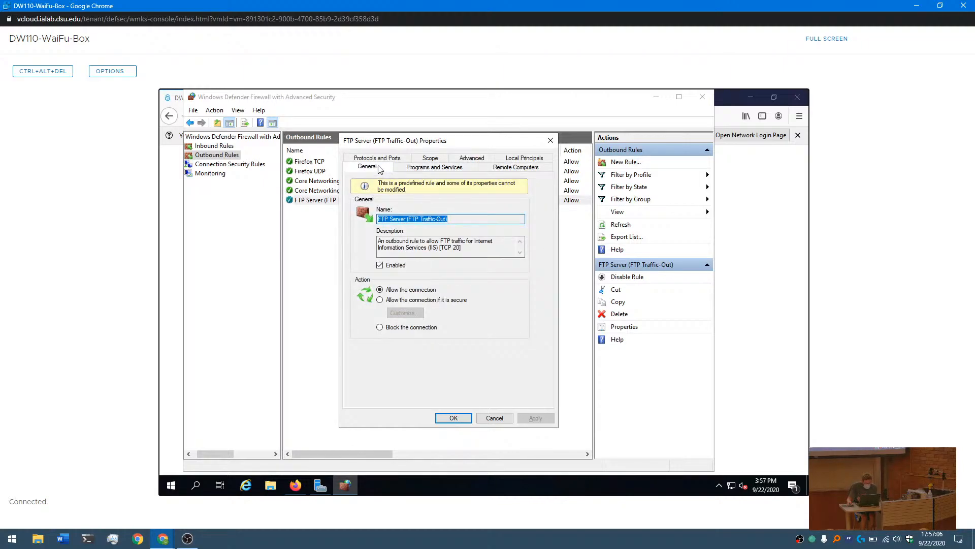
click(380, 300)
click(397, 313)
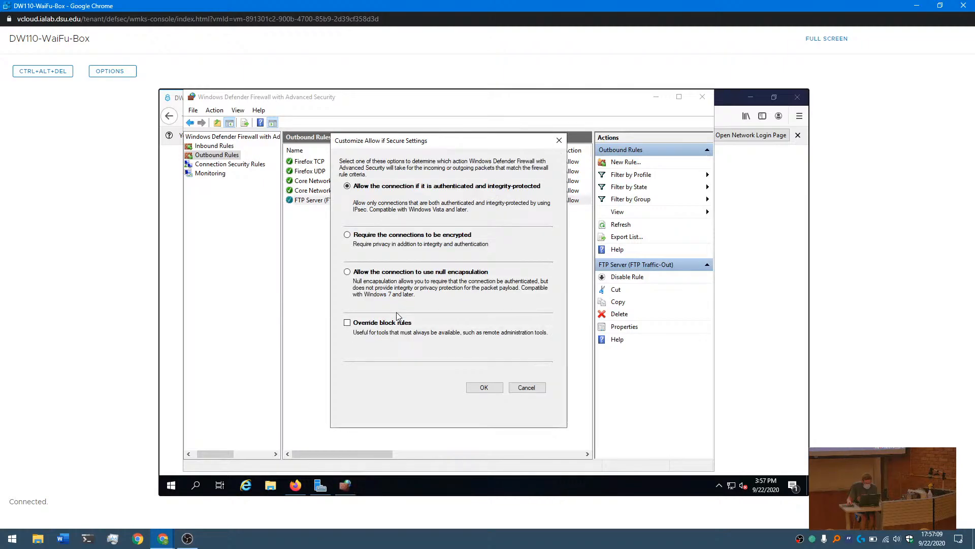
click(347, 323)
click(347, 323)
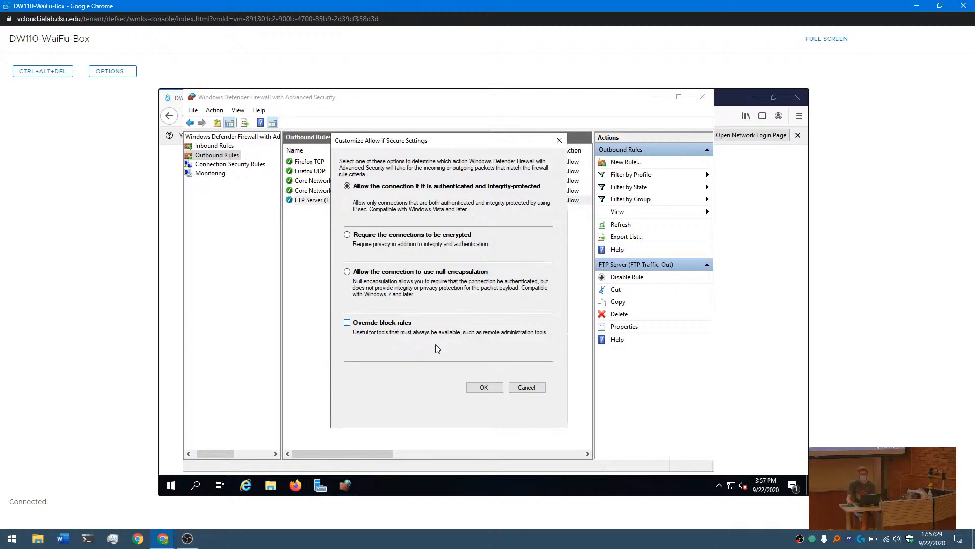
click(527, 391)
click(380, 289)
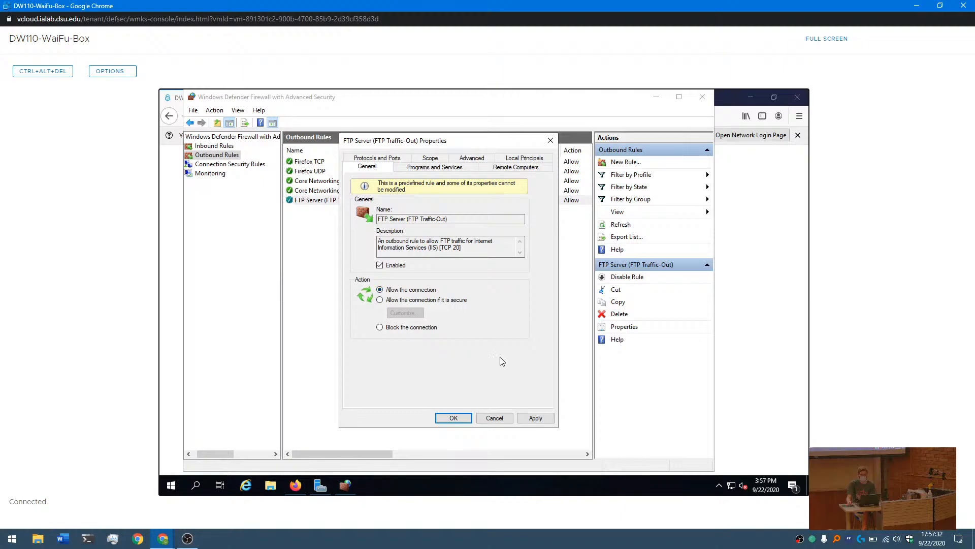
click(527, 419)
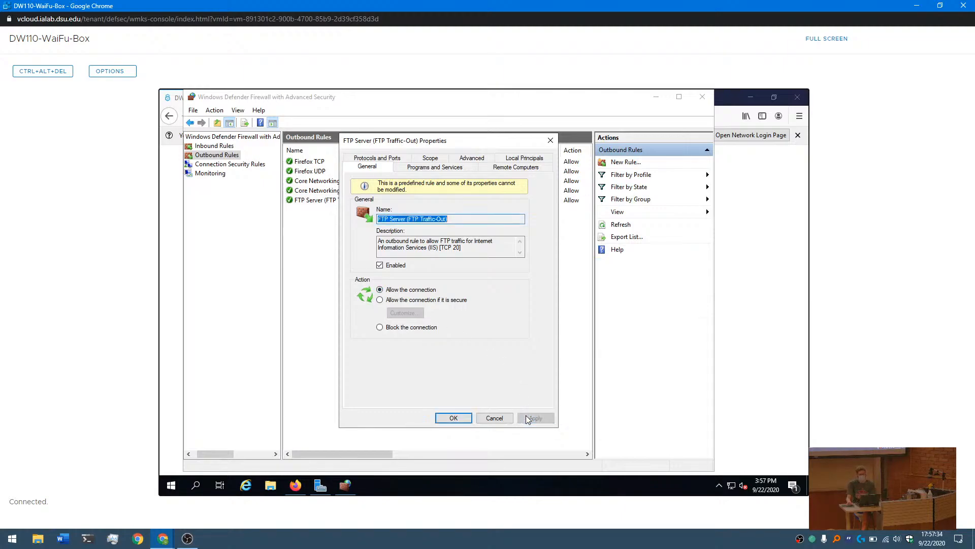
click(463, 420)
- Revisit the presentation's rule priority slide, and return to the firewall overview to check each profile's default inbound and outbound behavior
key(alt+Tab)
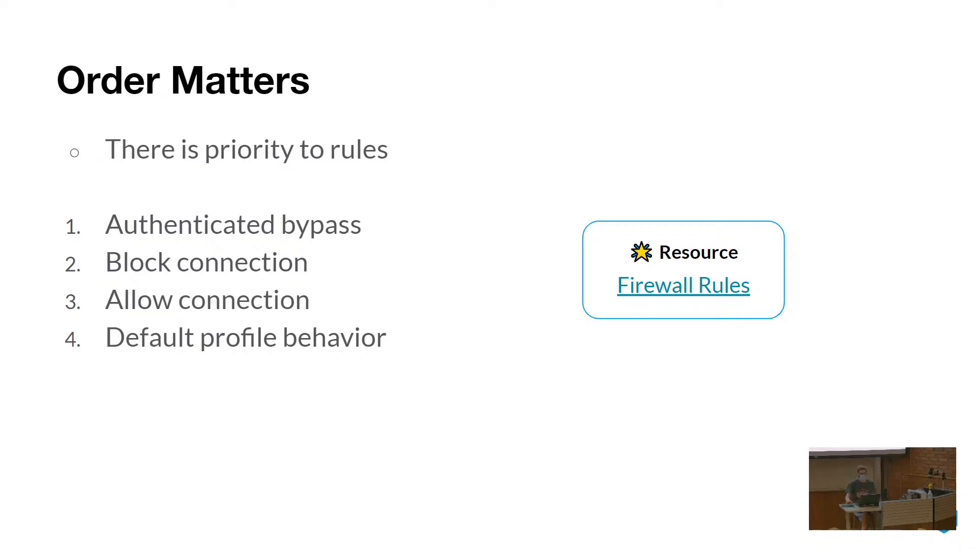
key(alt+Tab)
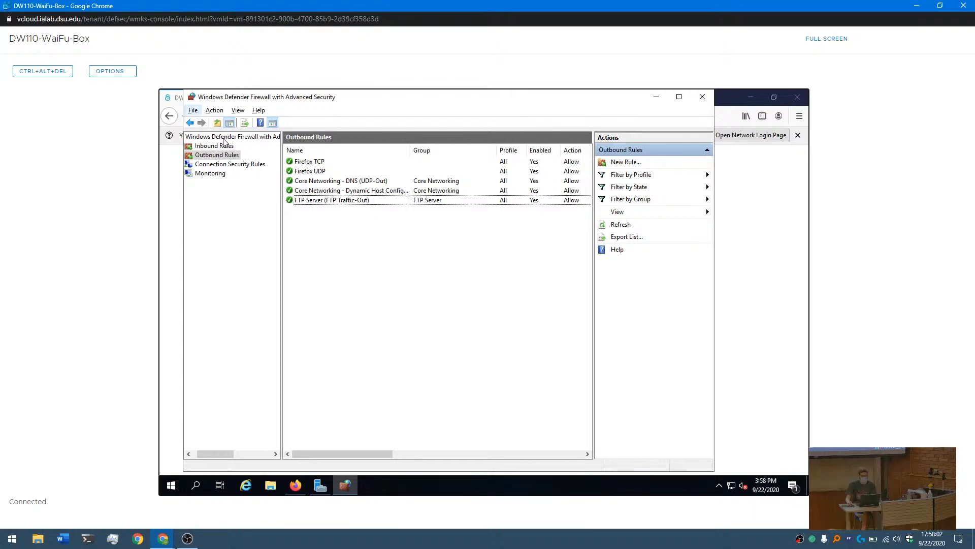
click(231, 136)
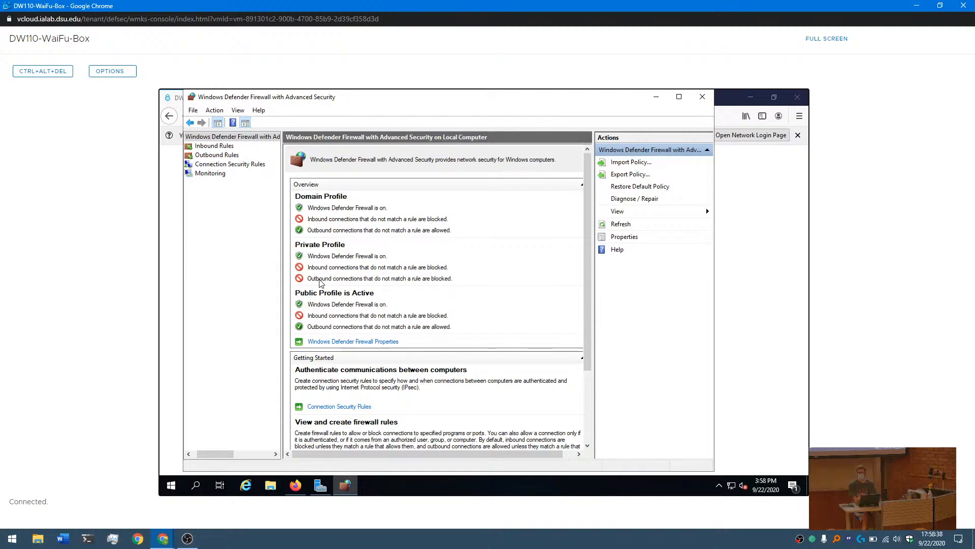
- Review the firewall's outbound and inbound rule lists, and switch back to the presentation's rule priority slide
click(214, 146)
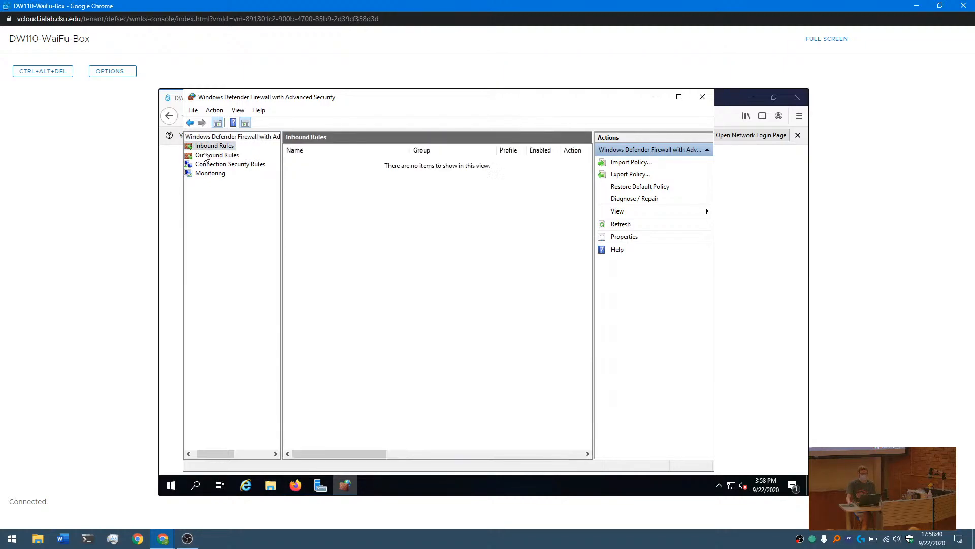
click(218, 155)
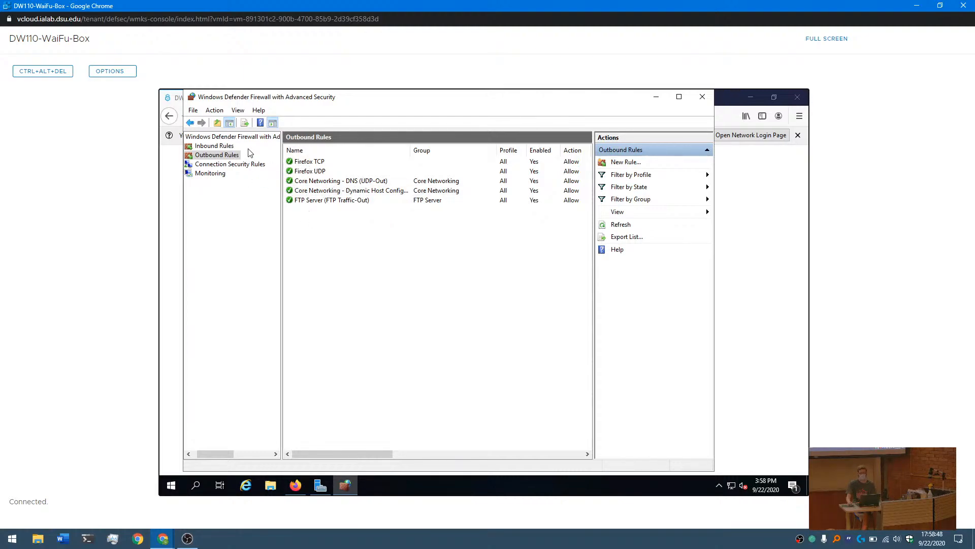
click(224, 146)
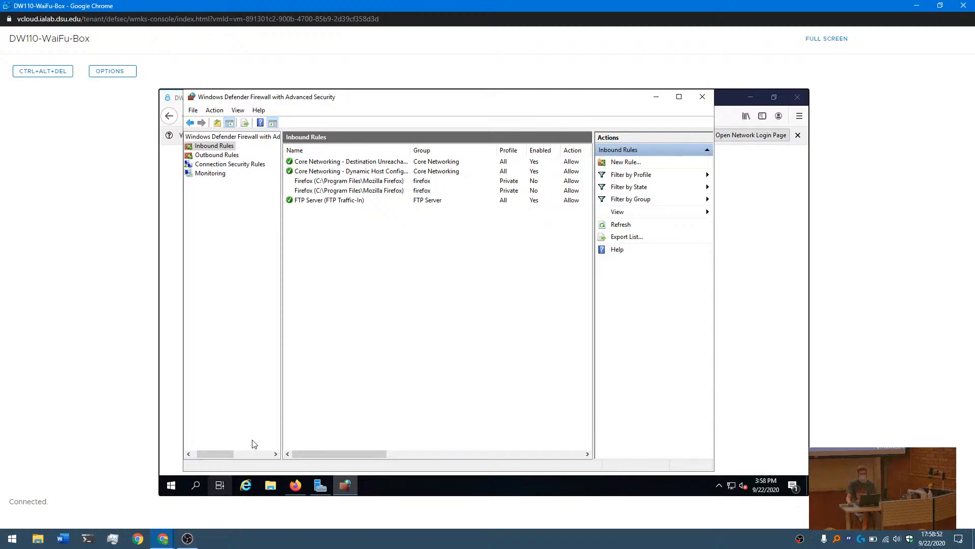
key(alt+Tab)
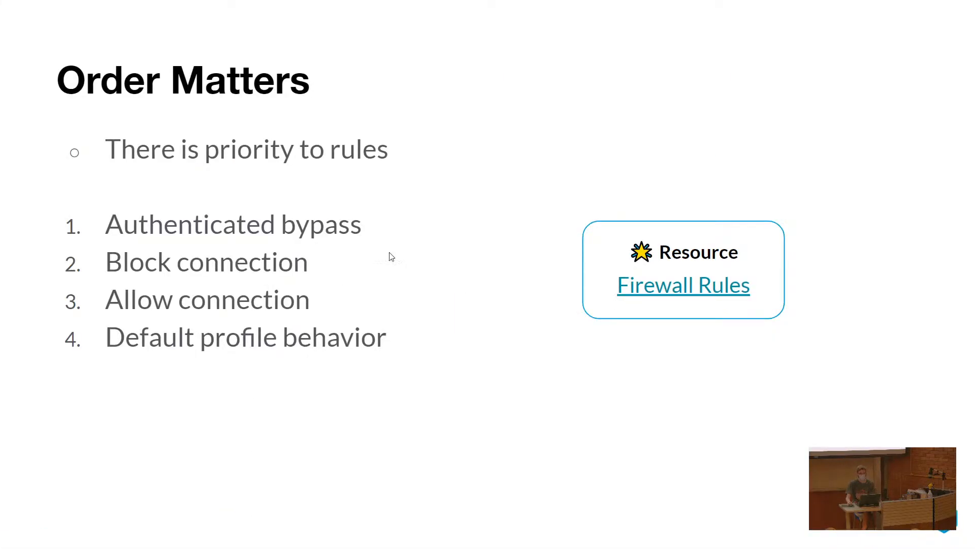
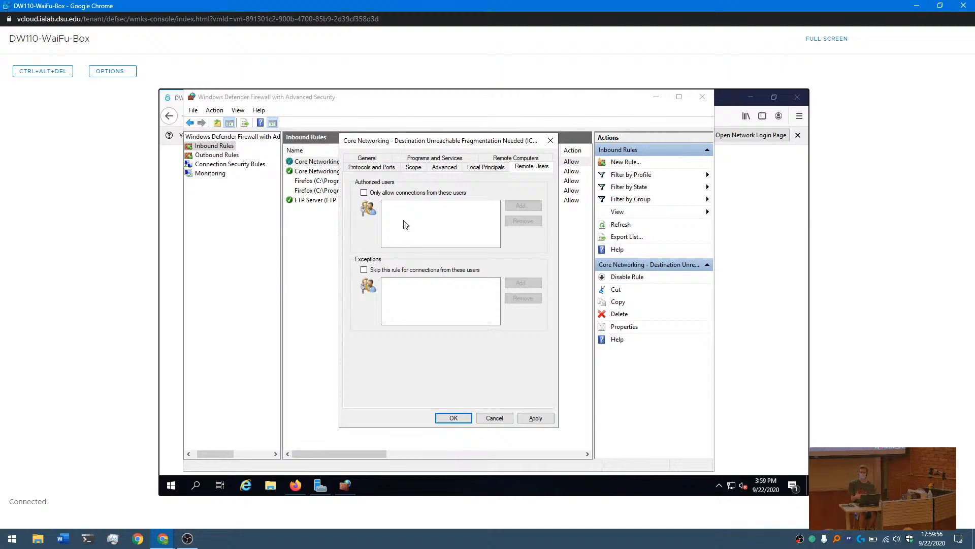
- Try restricting the Core Networking Destination Unreachable rule to authorized remote users and local principals, and close its properties without saving
click(364, 192)
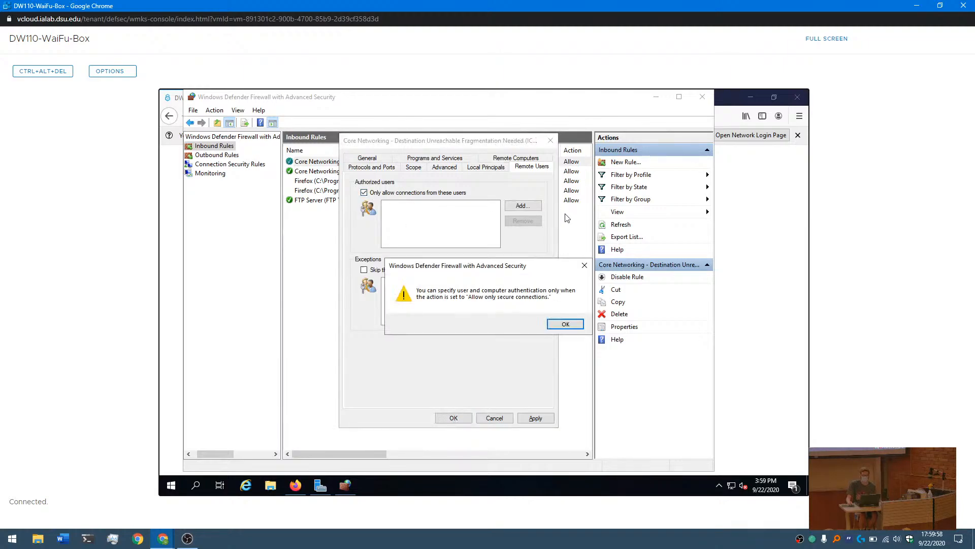
click(565, 324)
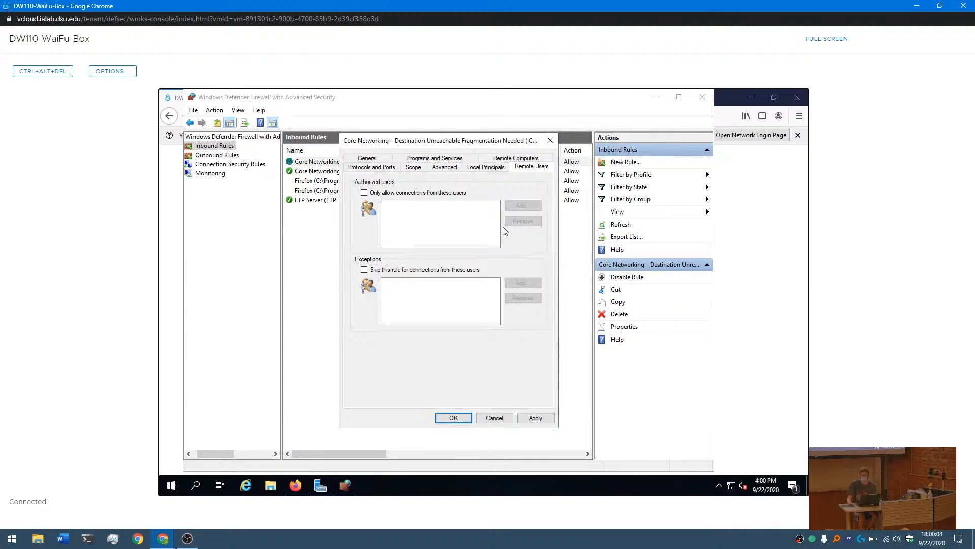
click(484, 169)
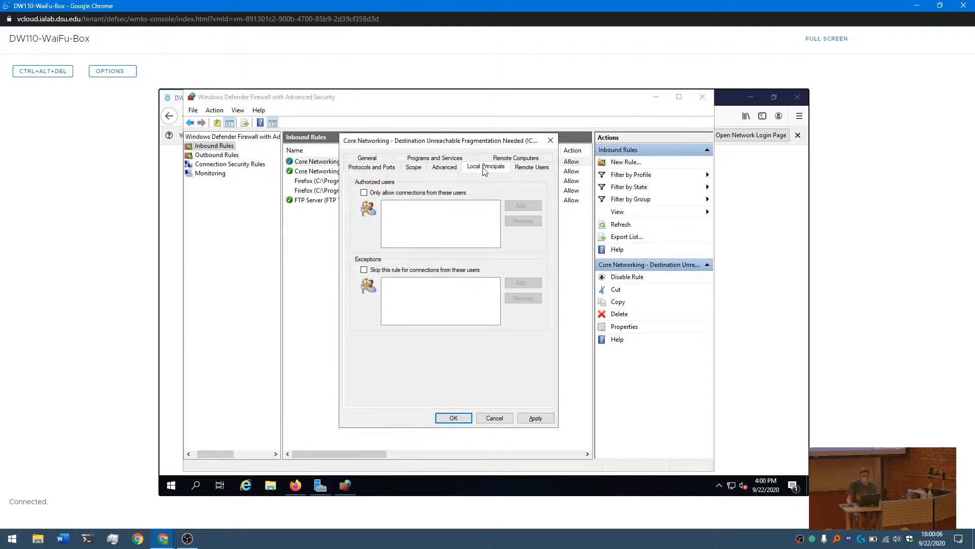
click(364, 193)
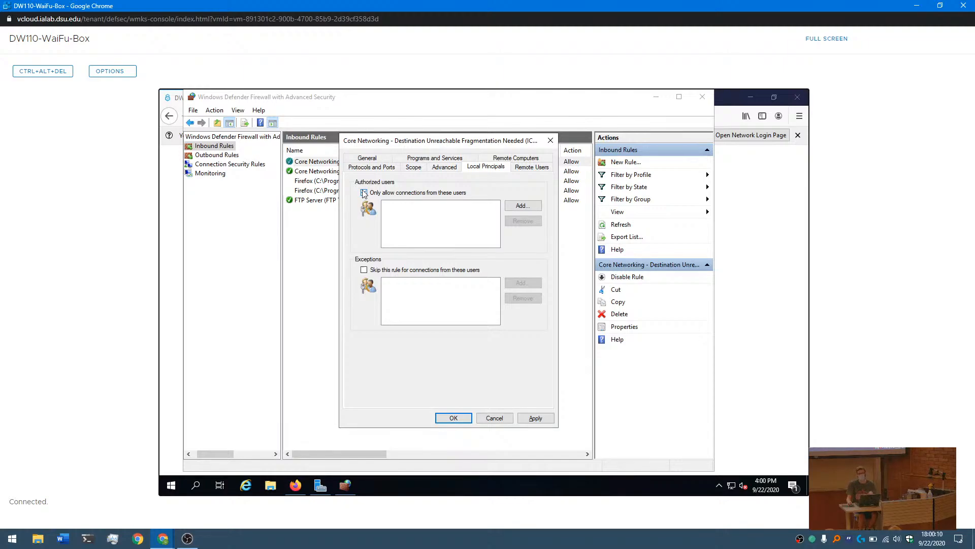
click(364, 193)
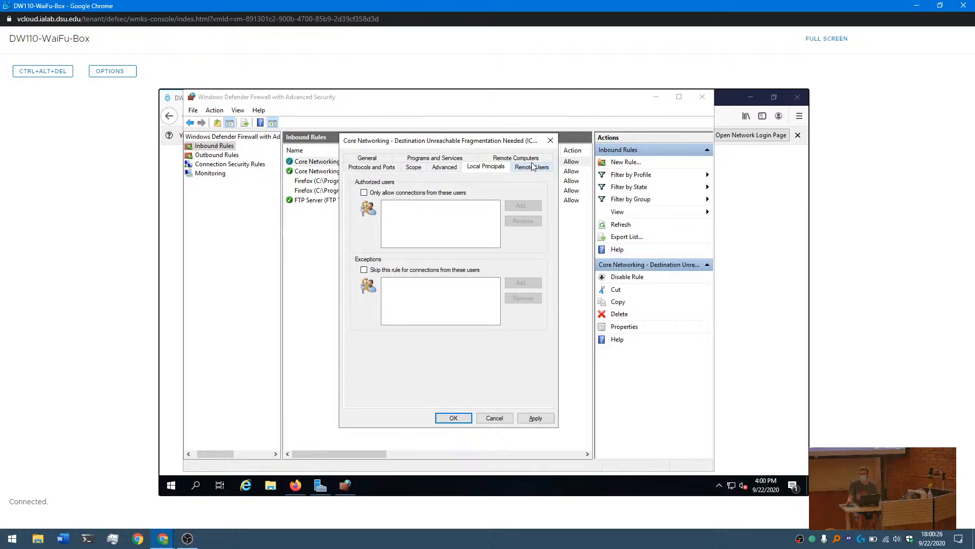
click(550, 141)
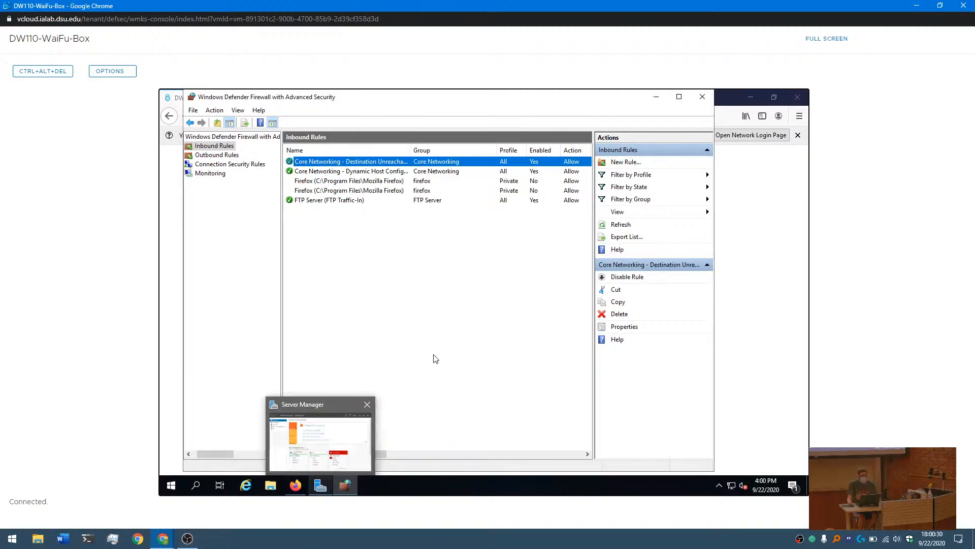
- Switch to the presentation, advance from Scoping Rules Harder to the Firewall Profiles slide, and return to the firewall's profile overview
key(alt+Tab)
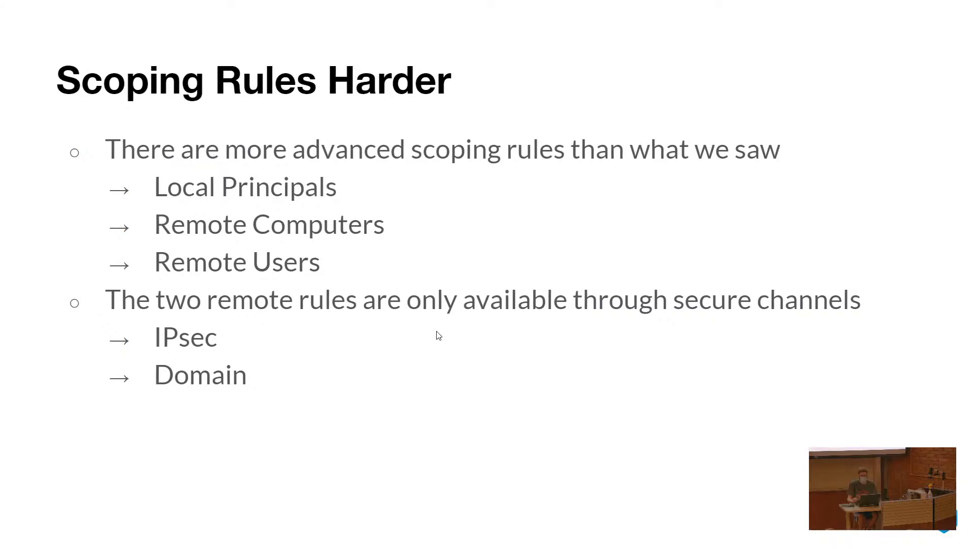
key(Right)
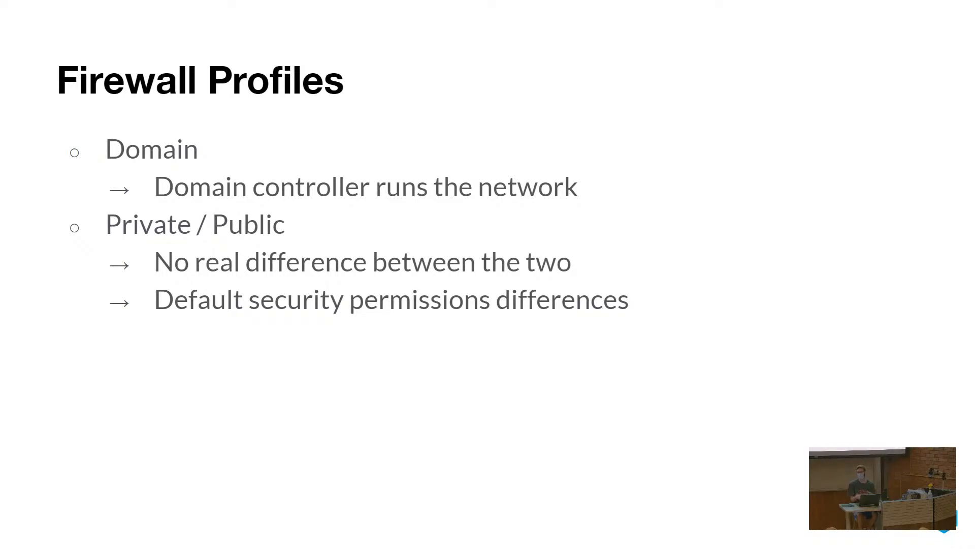
key(Escape)
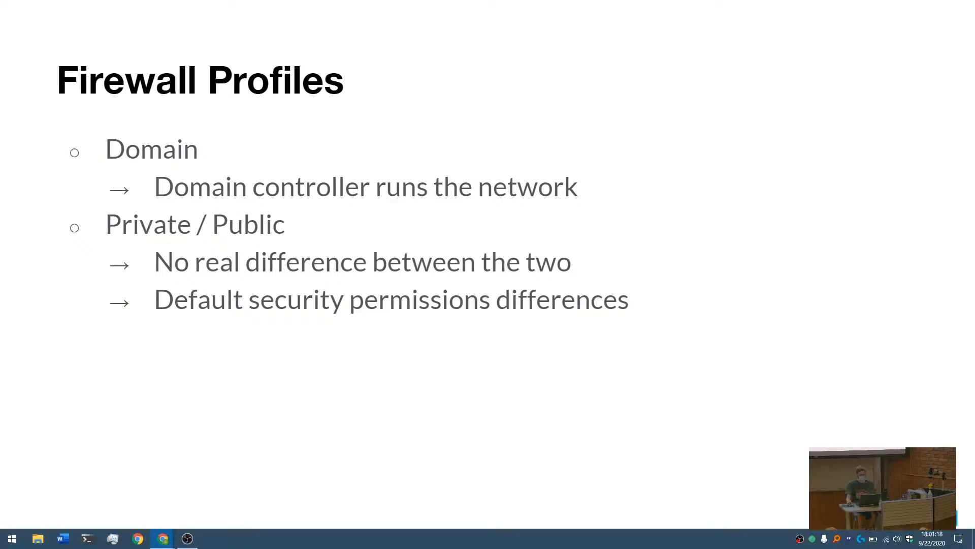
key(alt+Tab)
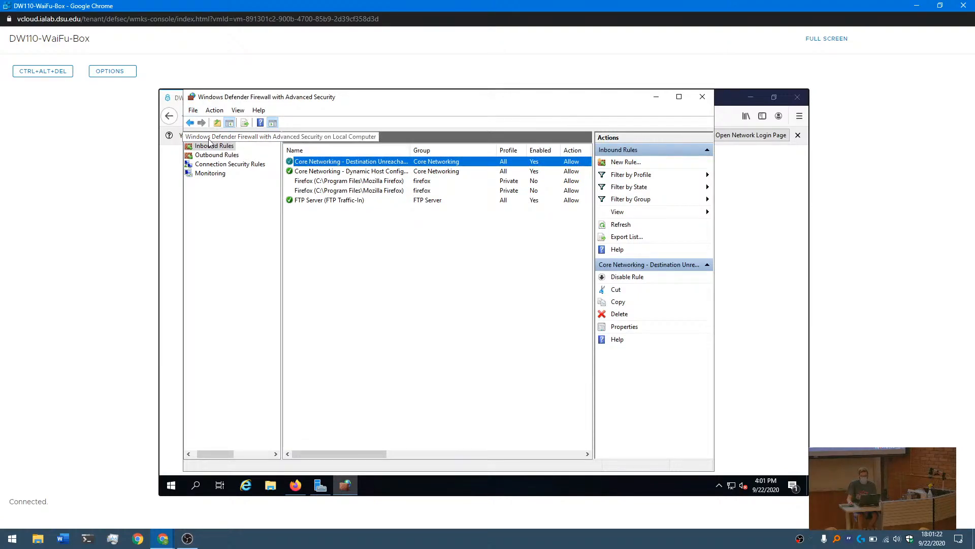
click(209, 139)
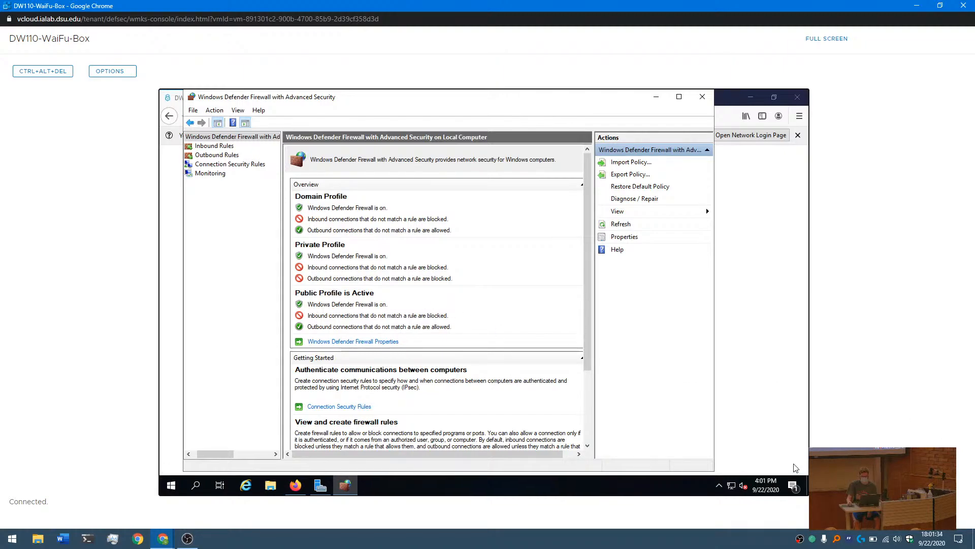
- Examine the unidentified network's connection properties and the network status page for its profile type, and close the network settings
mouse_move(736, 489)
click(736, 490)
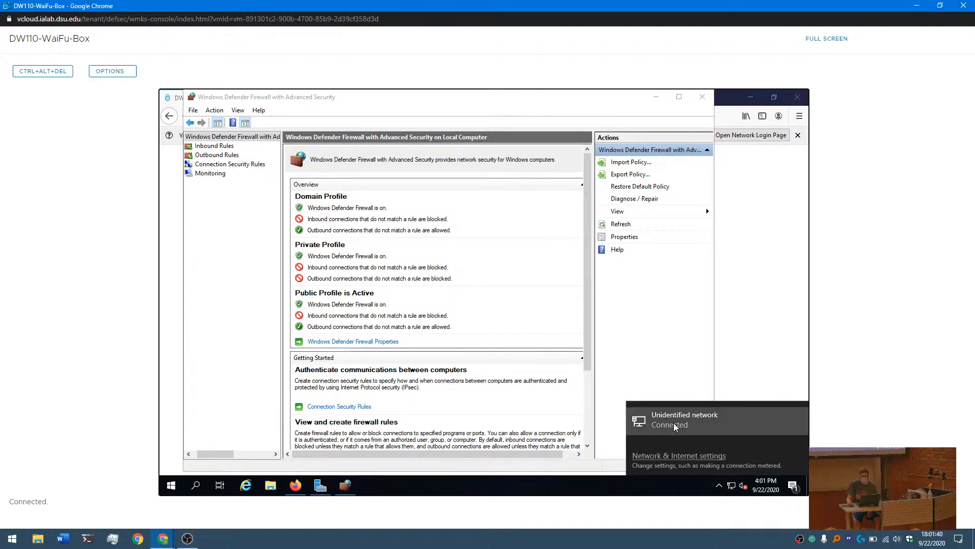
click(671, 456)
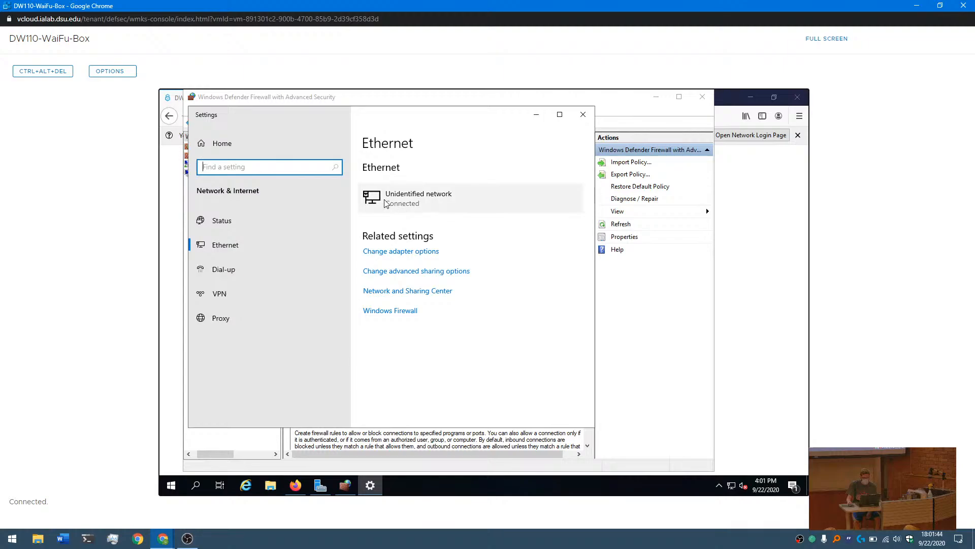
click(403, 202)
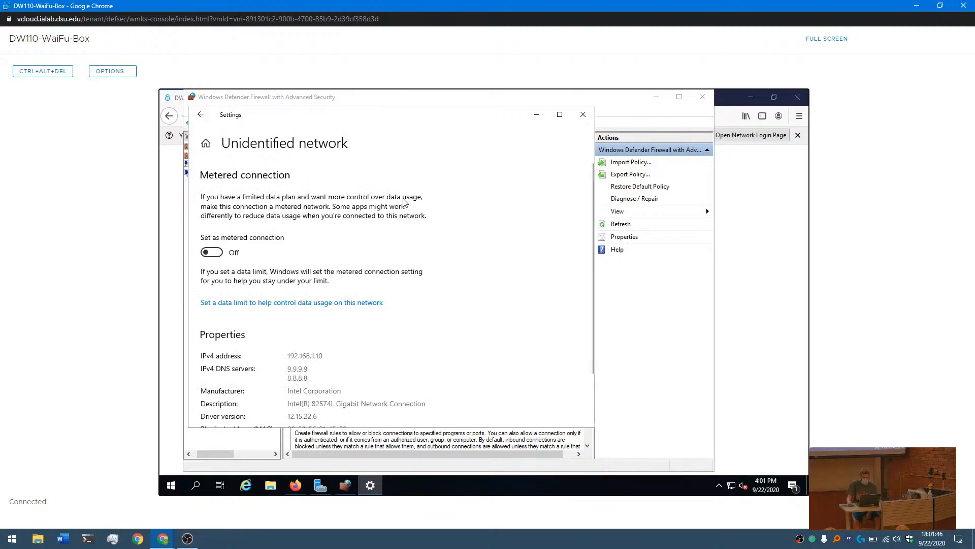
scroll(344, 245, down, 2)
scroll(344, 246, up, 1)
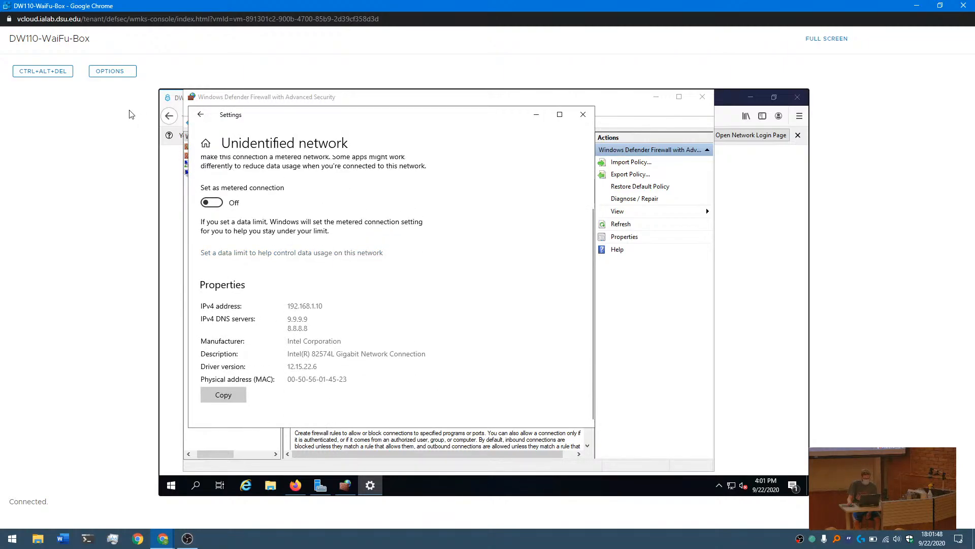
click(196, 114)
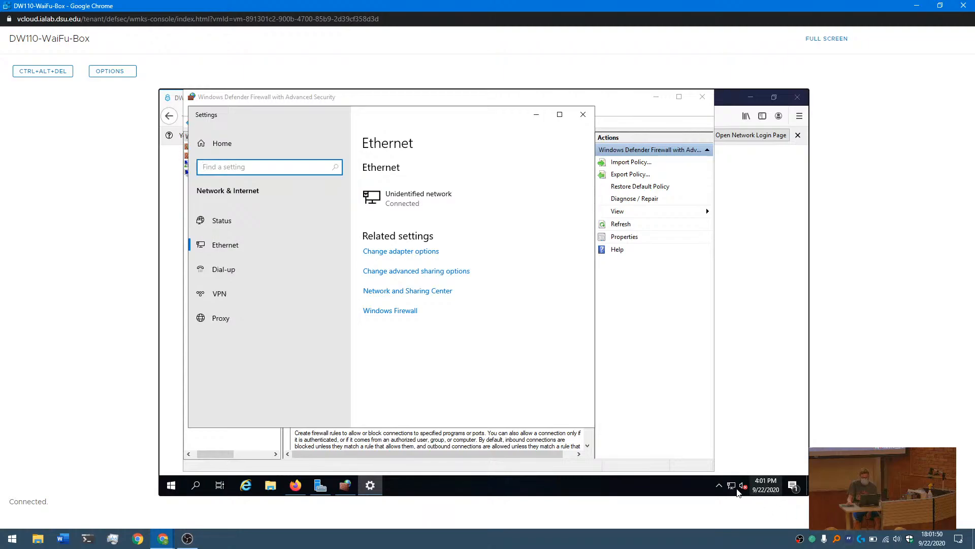
click(731, 485)
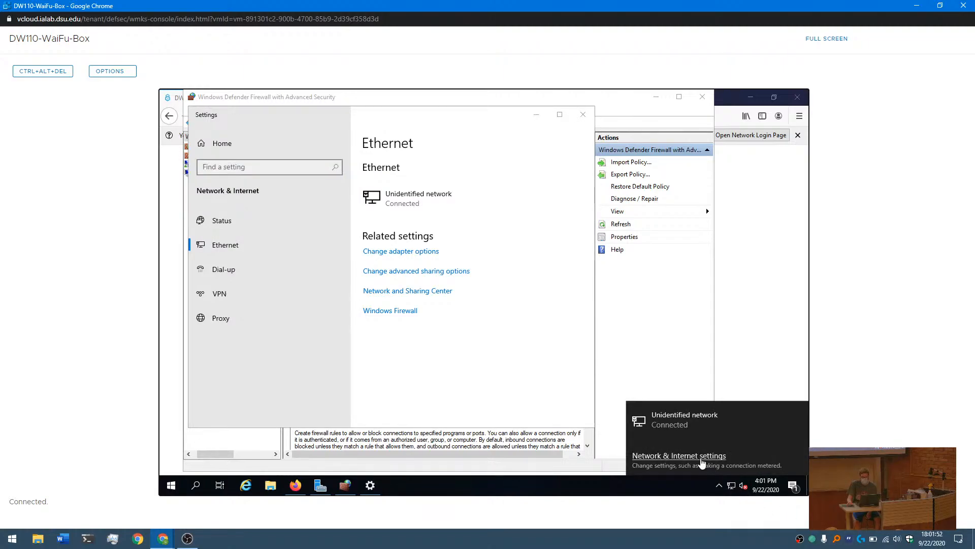
click(703, 460)
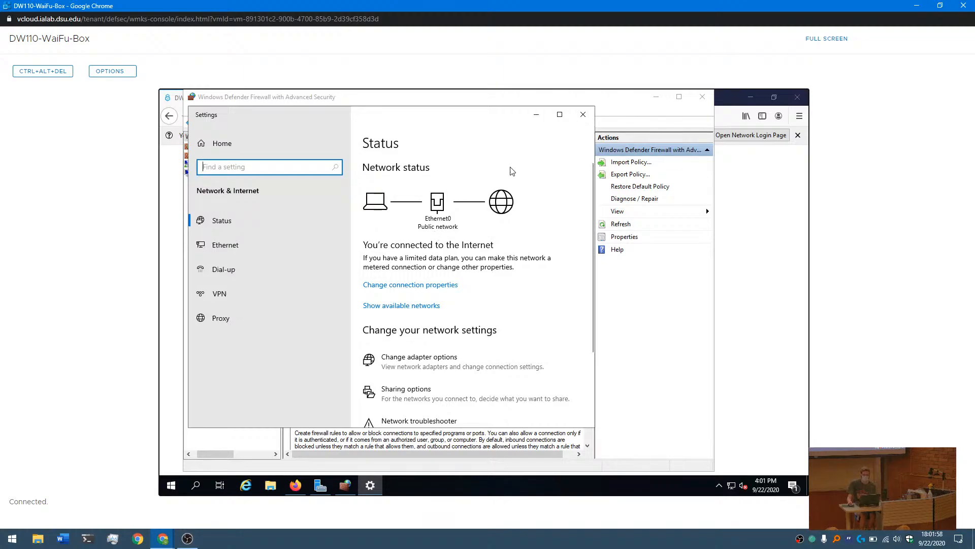
click(583, 114)
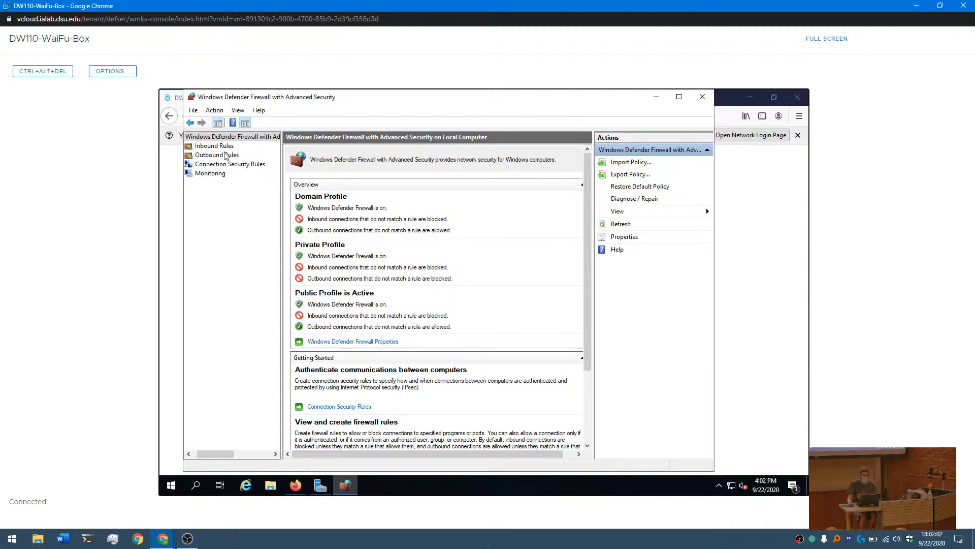
- Open the inbound FTP Server (FTP Traffic-In) rule and examine its general, protocol and port, program, and scope settings
click(225, 147)
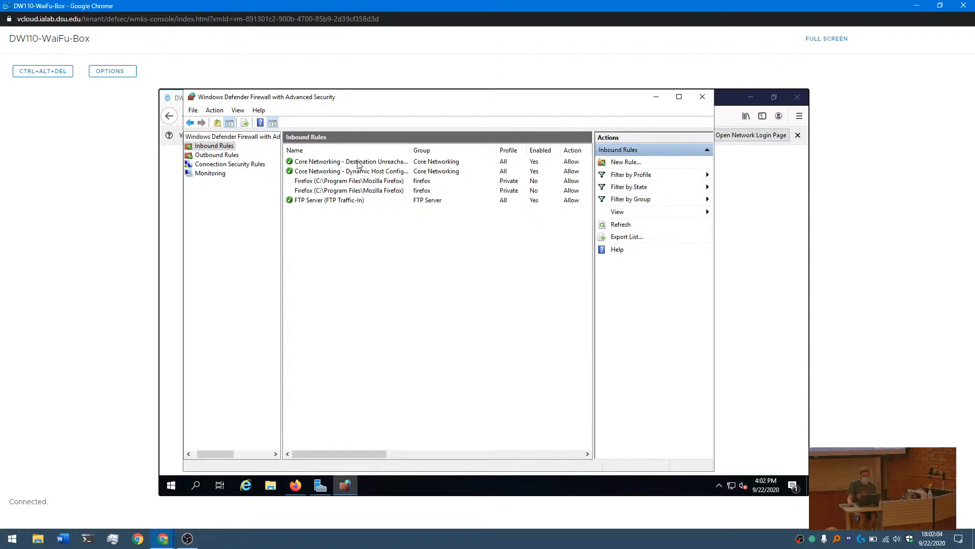
double_click(331, 200)
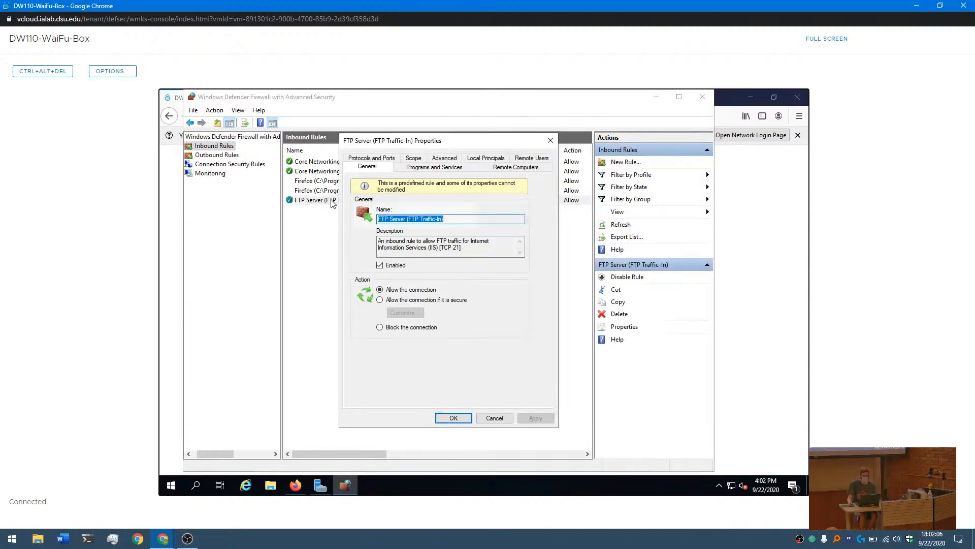
click(389, 161)
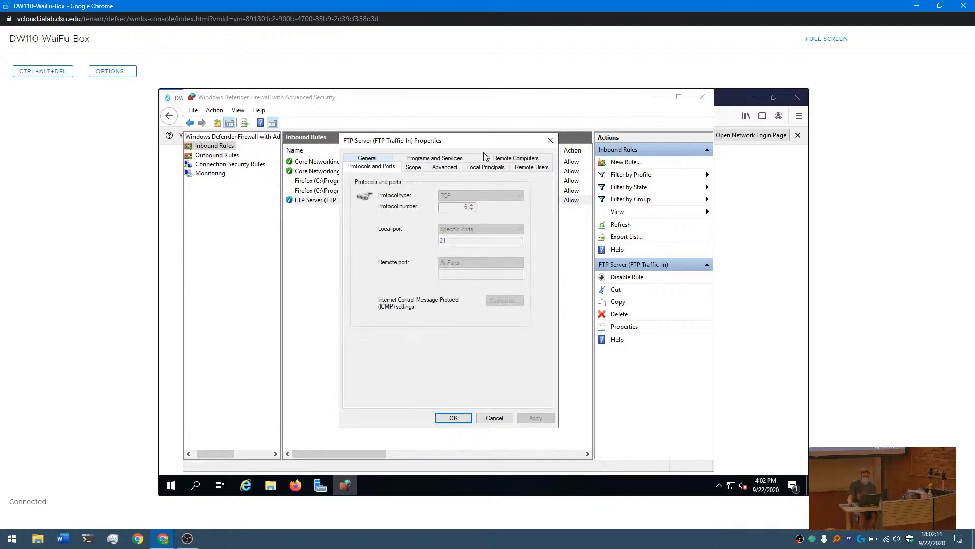
click(432, 159)
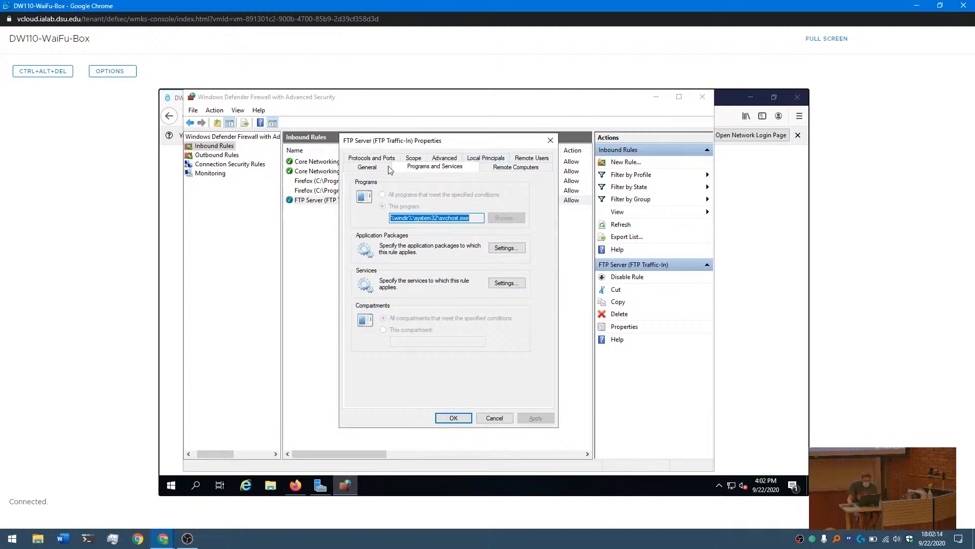
click(391, 171)
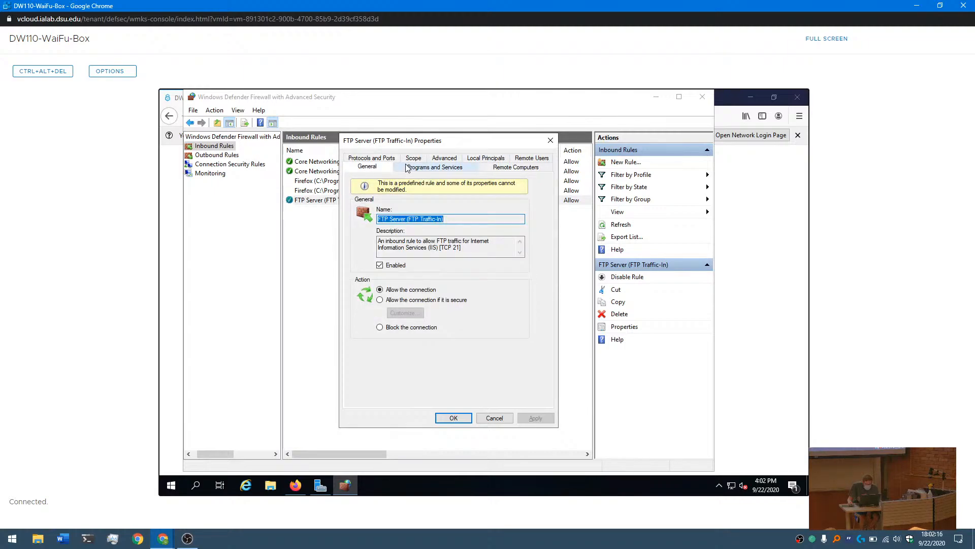
click(406, 168)
click(414, 159)
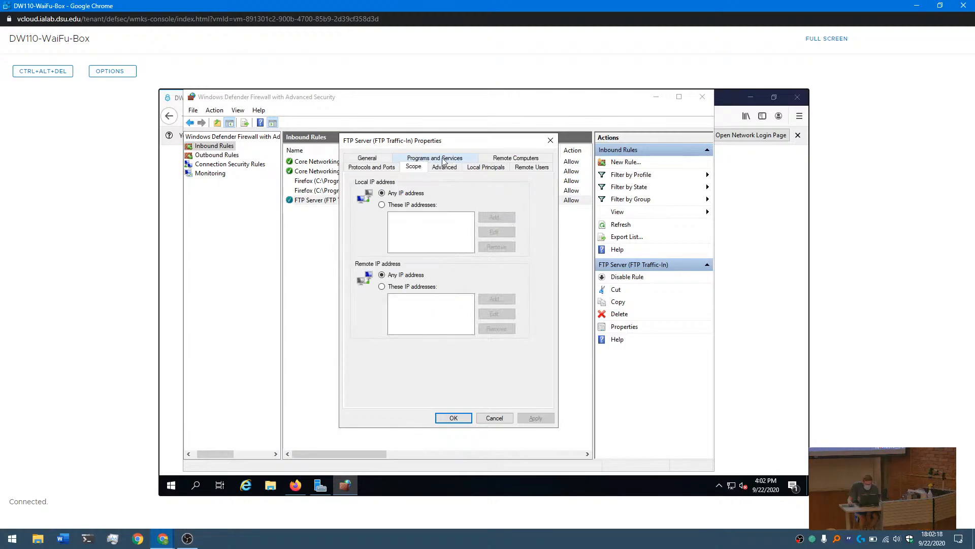
click(443, 161)
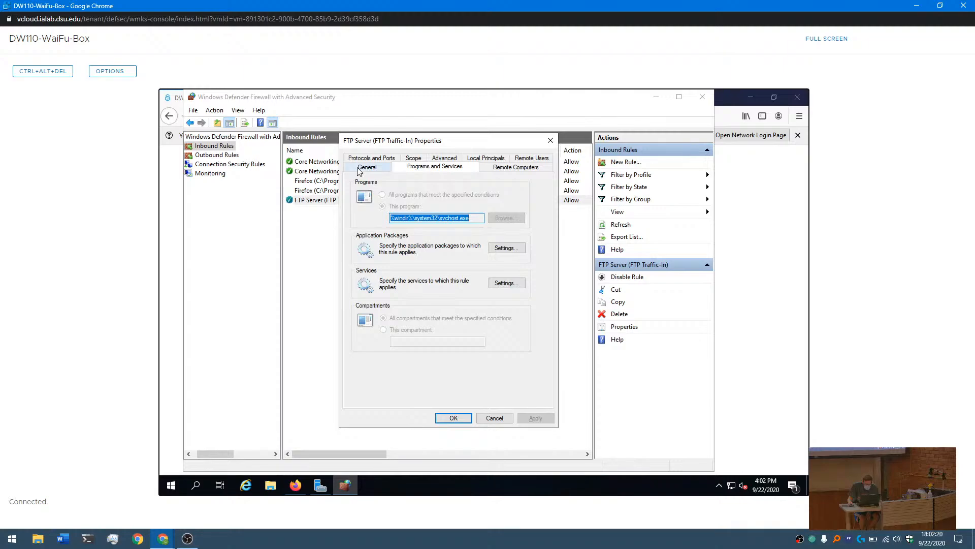
click(358, 169)
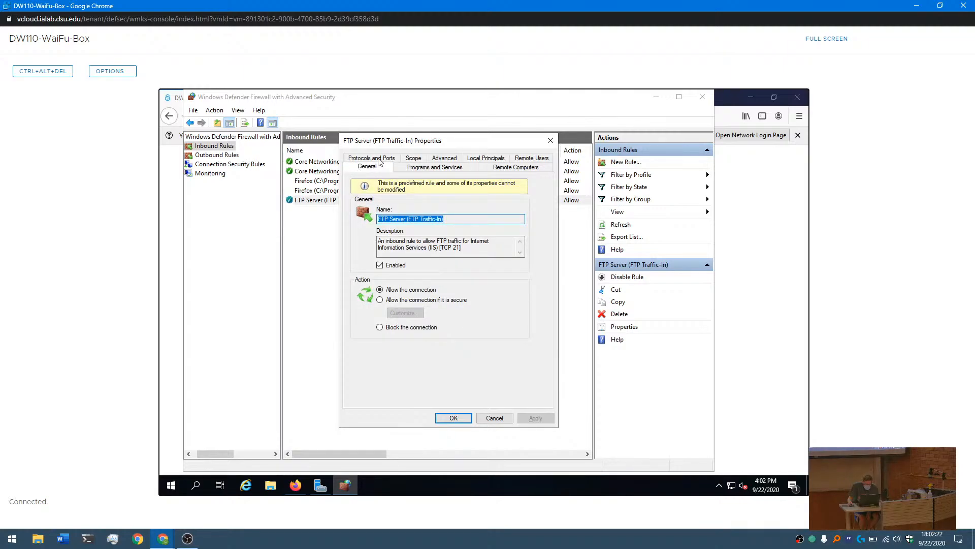
click(379, 159)
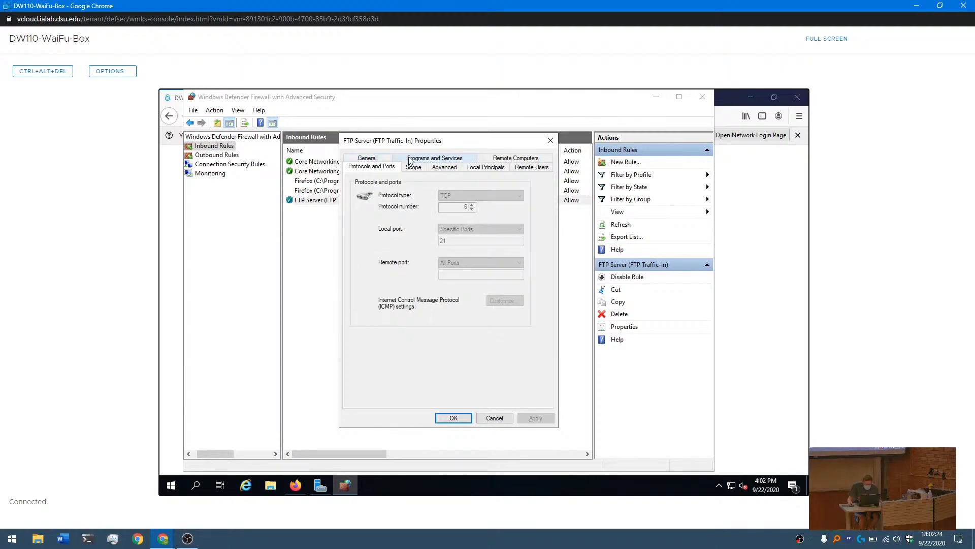
- Check which profiles the inbound FTP Server rule applies to, reopen the rule to review them again, and close it
click(437, 168)
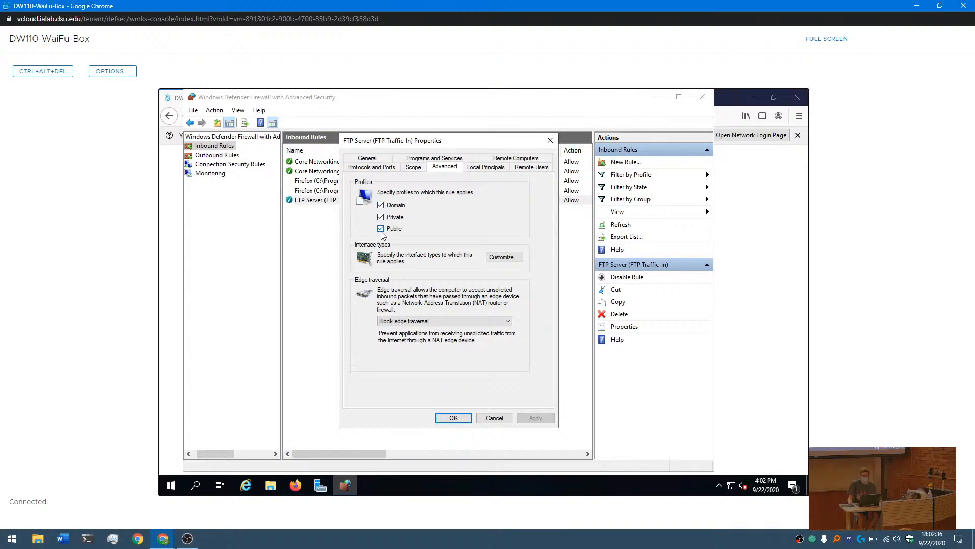
click(550, 145)
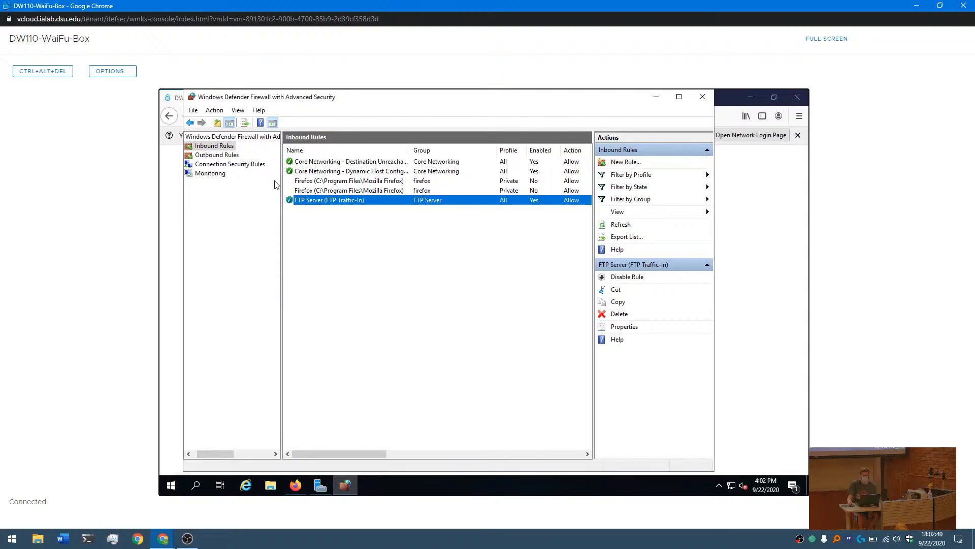
double_click(328, 200)
click(446, 158)
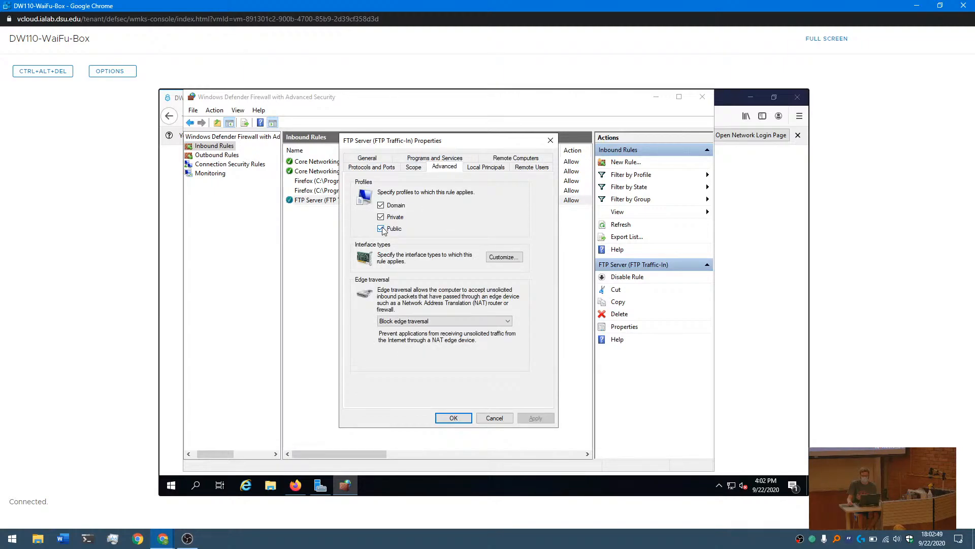
click(550, 140)
- Set the public profile's default outbound connections to Block in the firewall properties, apply the change, and close the dialog
click(228, 137)
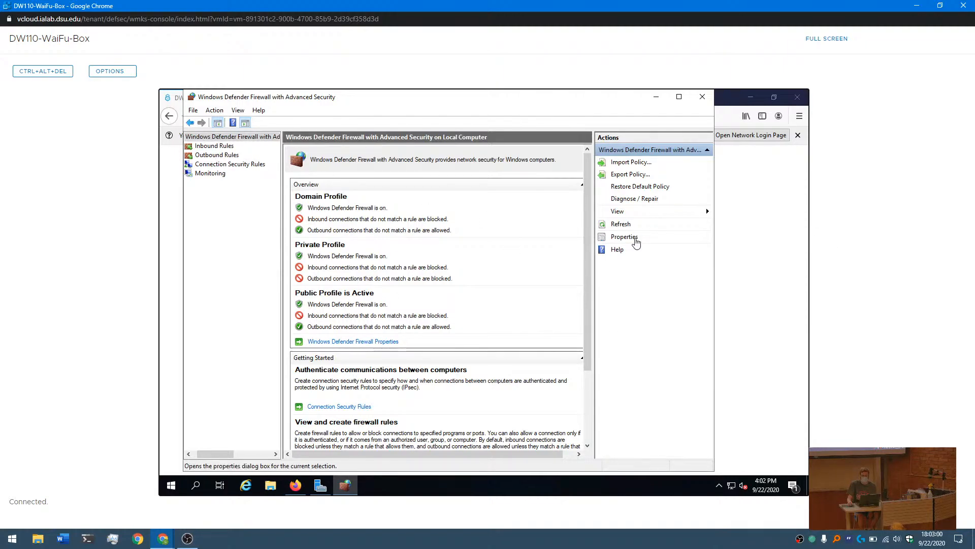
click(624, 237)
click(441, 157)
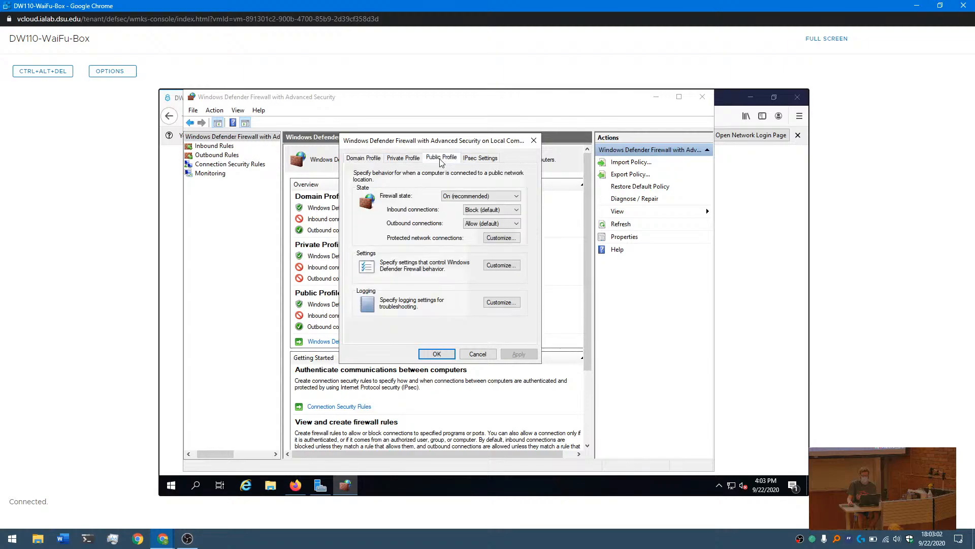
click(479, 219)
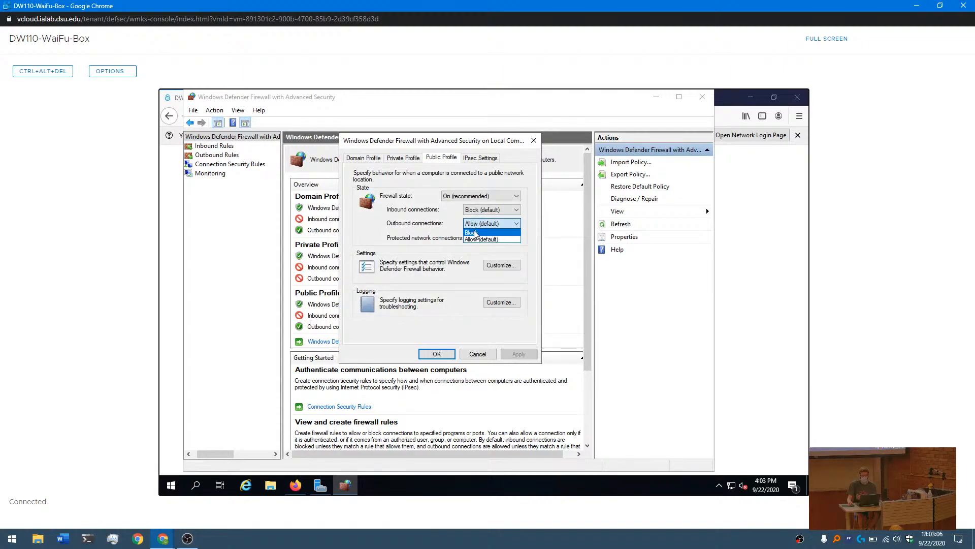
click(477, 234)
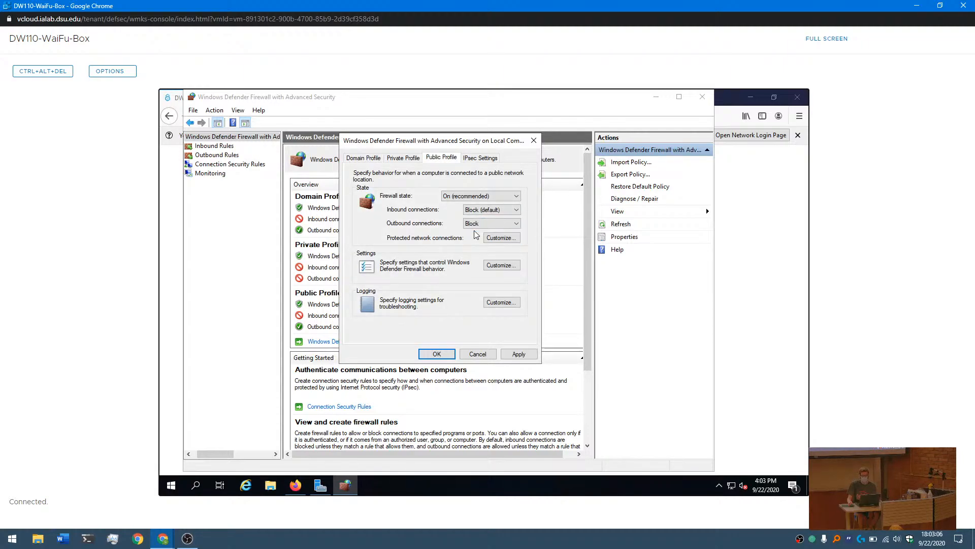
click(518, 354)
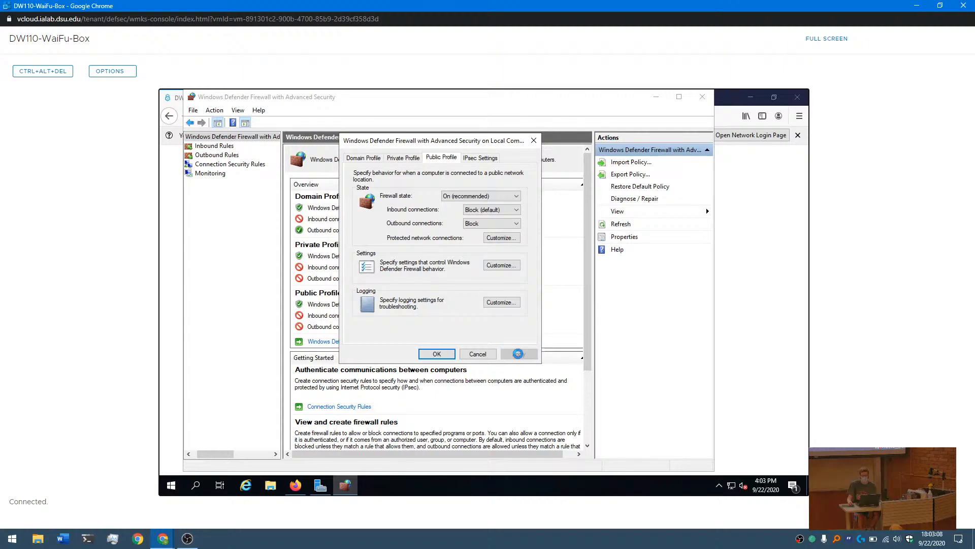
click(534, 140)
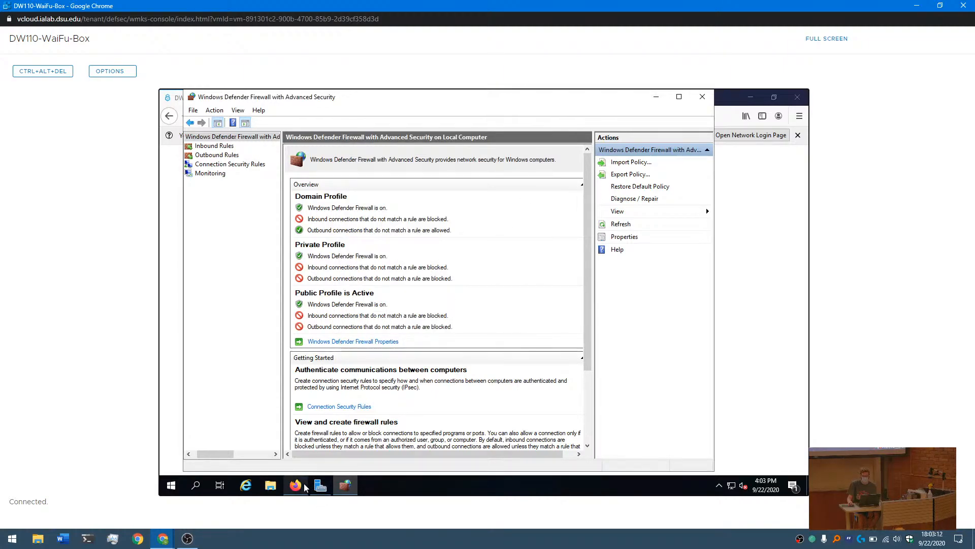
- Refresh the service status on scoring.site in Firefox, and return through the firewall overview to the Firewall Profiles slide
click(295, 485)
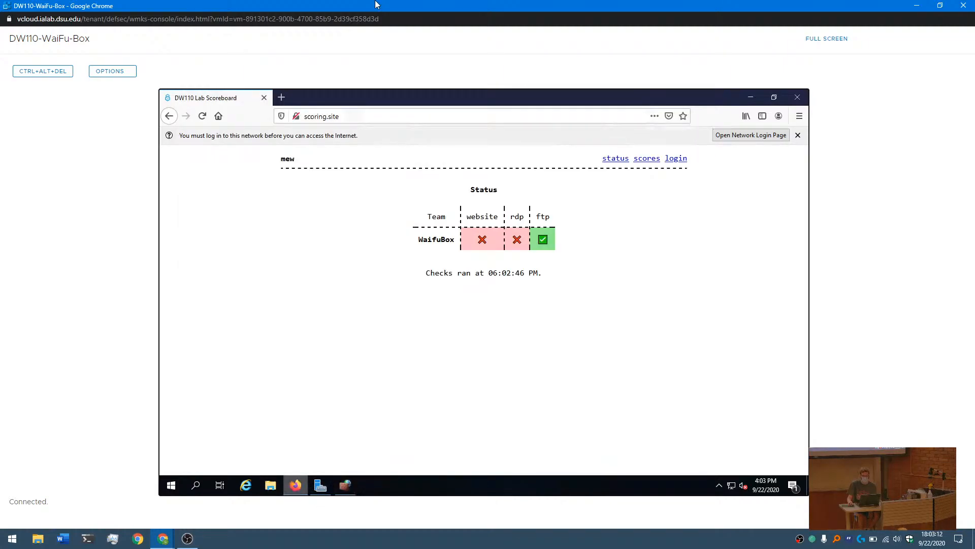
click(203, 116)
click(345, 485)
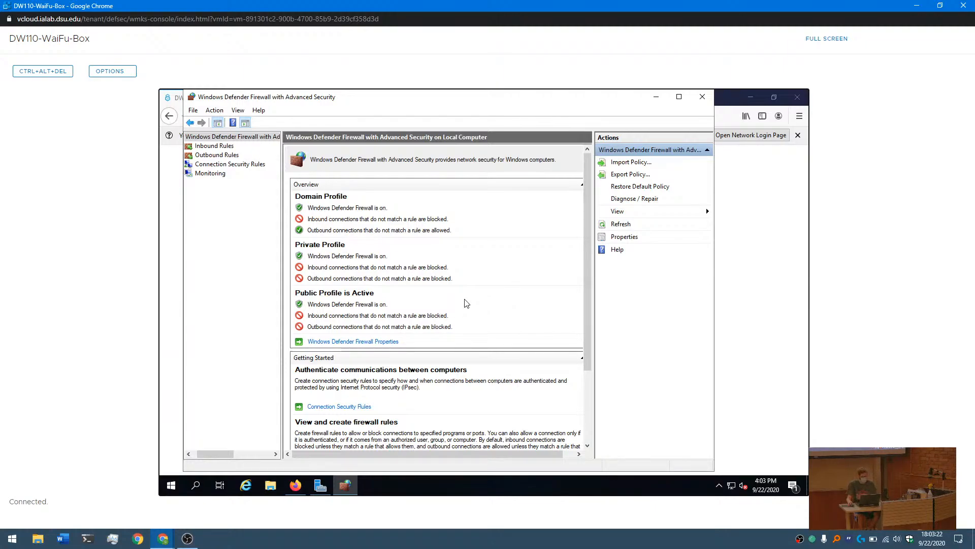
key(alt+Tab)
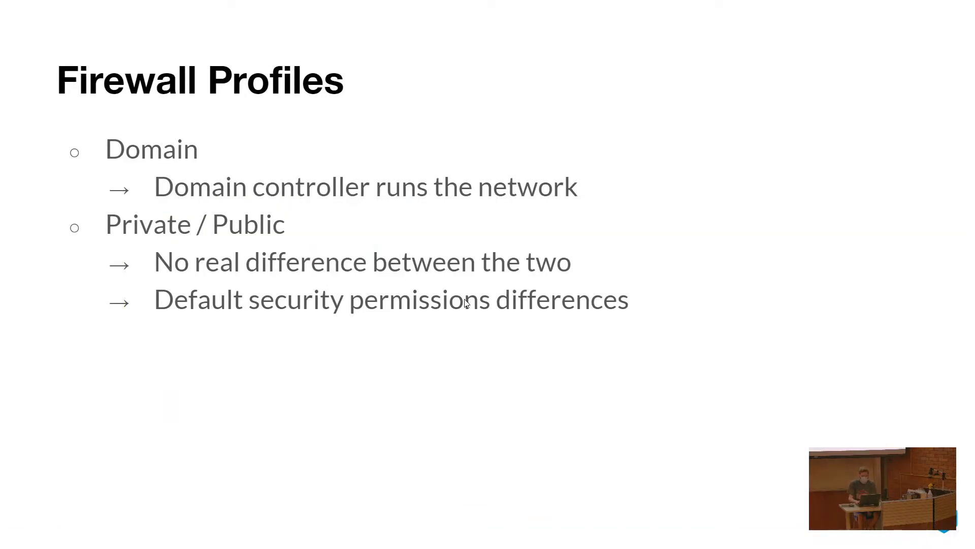
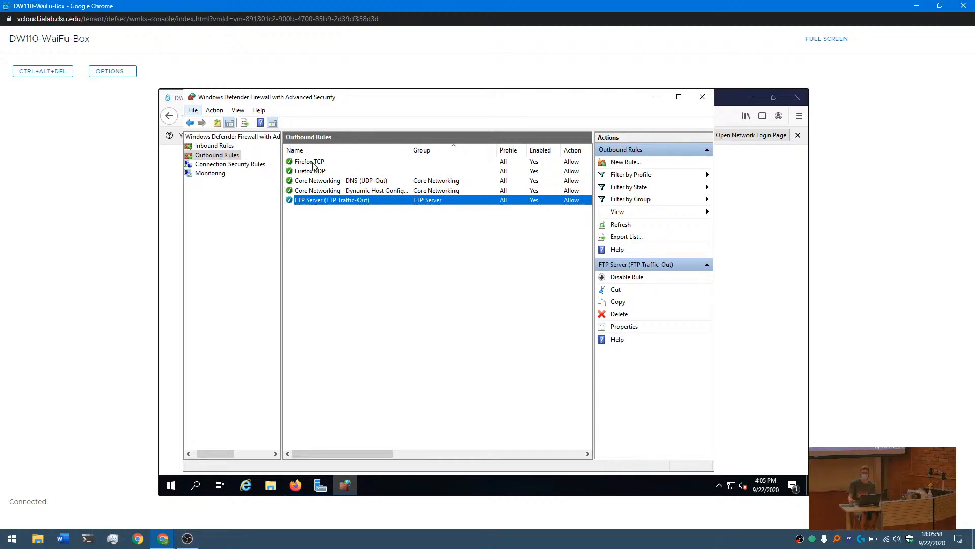
- Start a new custom inbound rule that applies to the program path System
click(212, 146)
click(214, 110)
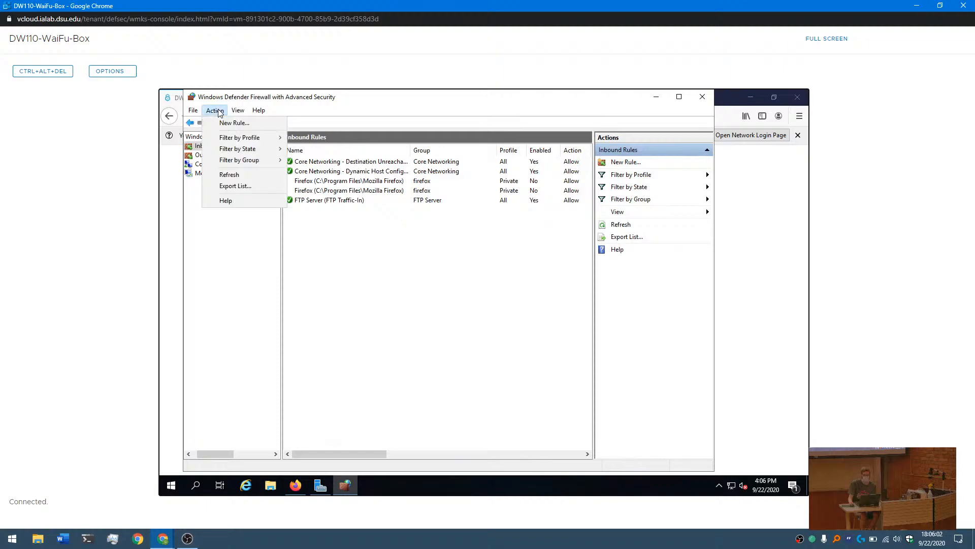
click(228, 123)
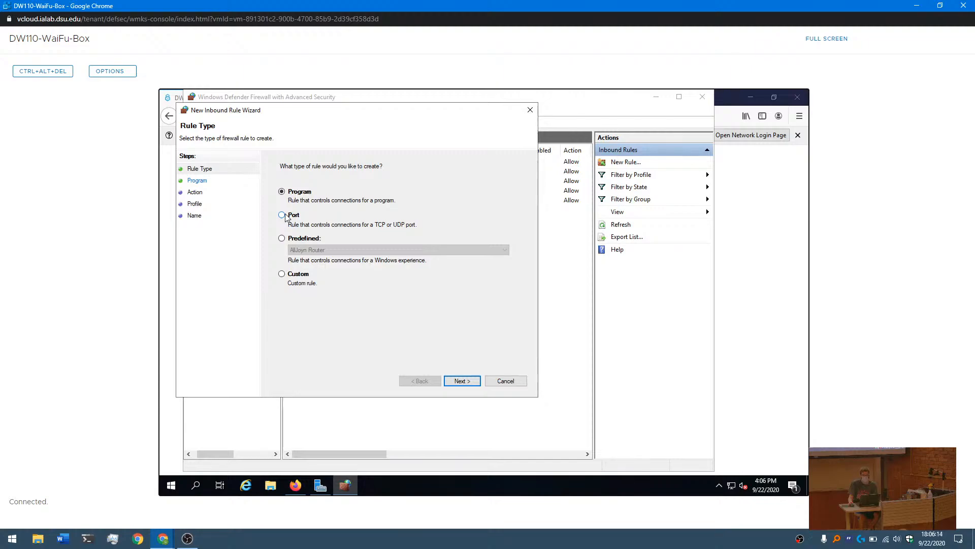
click(282, 215)
click(281, 274)
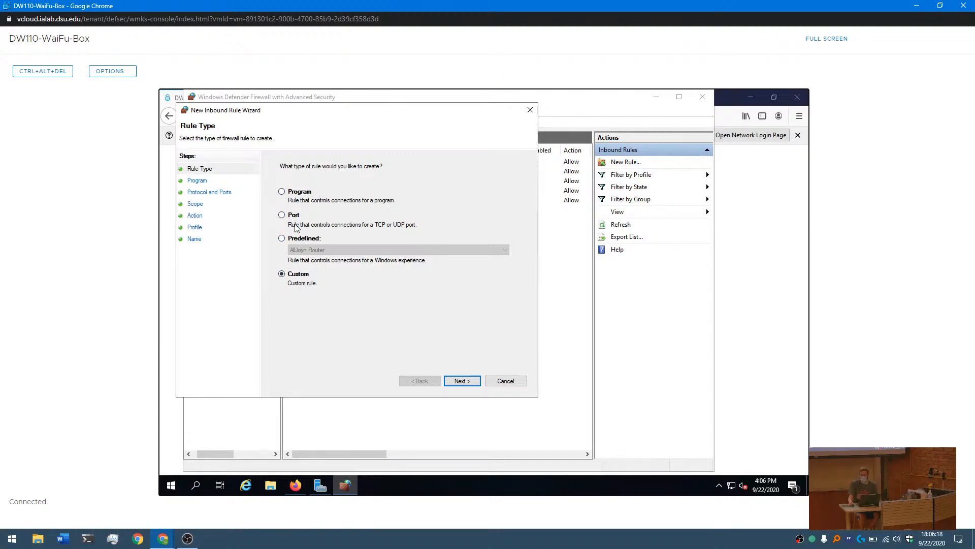
click(462, 382)
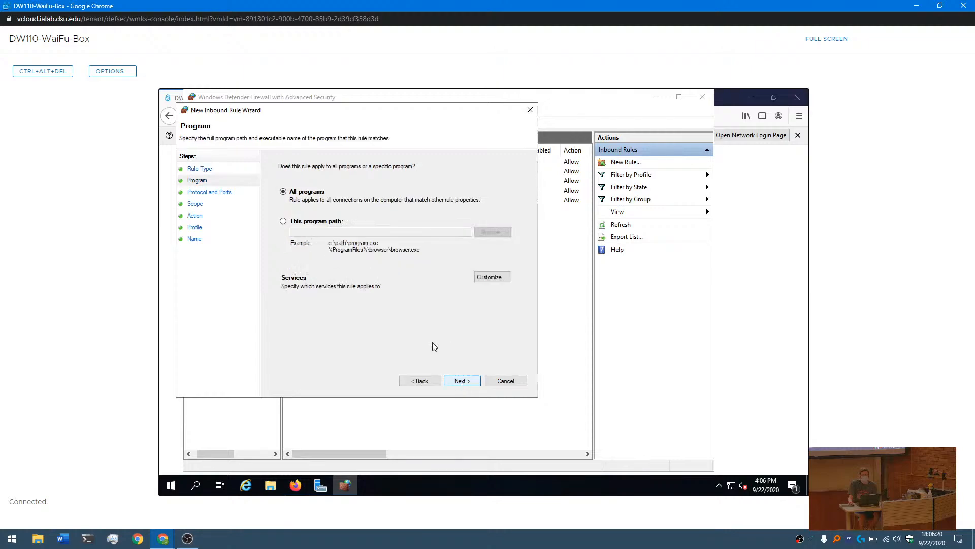
click(284, 221)
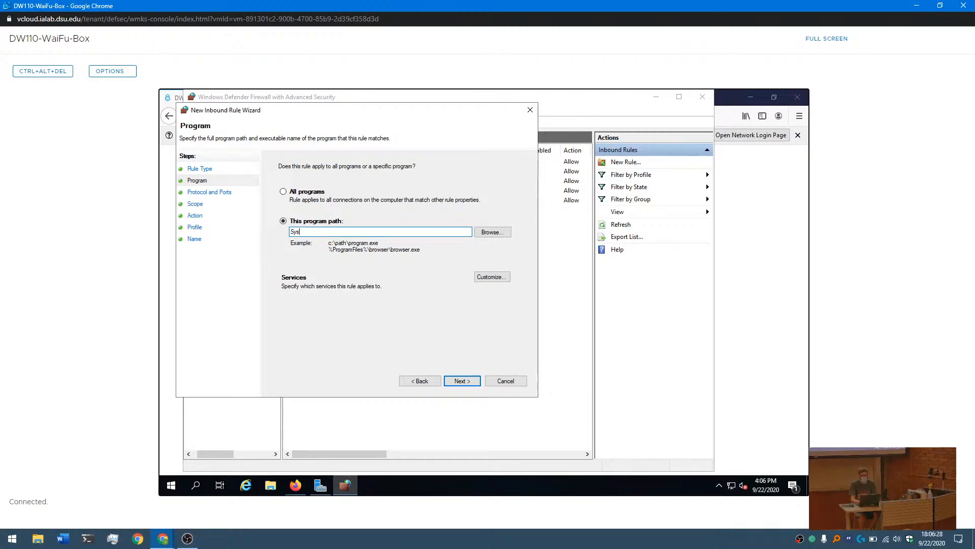
text(System)
click(462, 381)
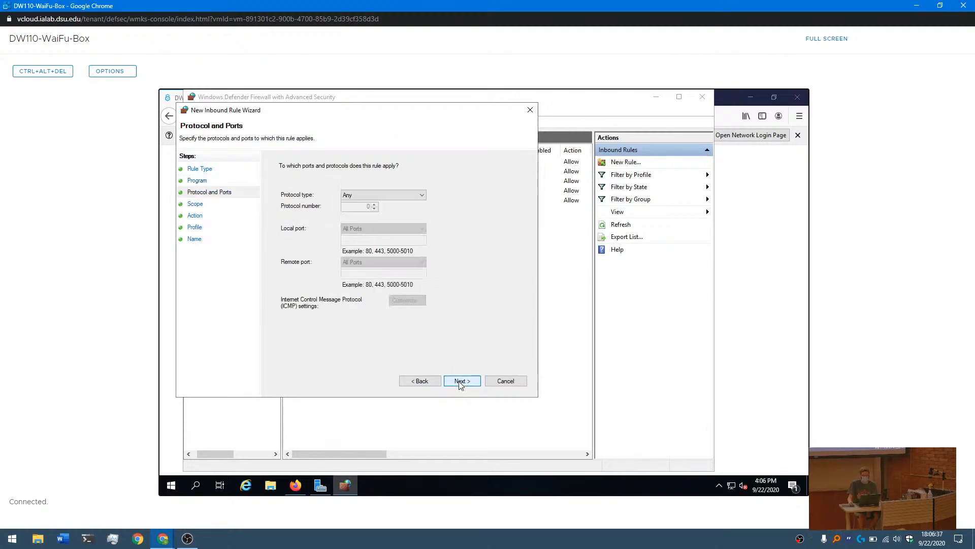
- Limit the rule to the TCP protocol on specific local port 80, leaving remote ports at All Ports
click(363, 196)
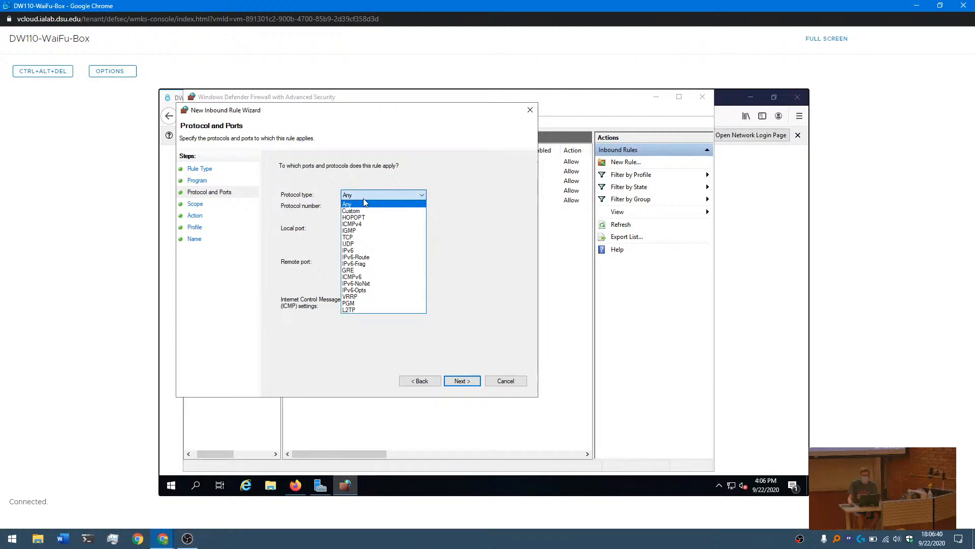
click(348, 238)
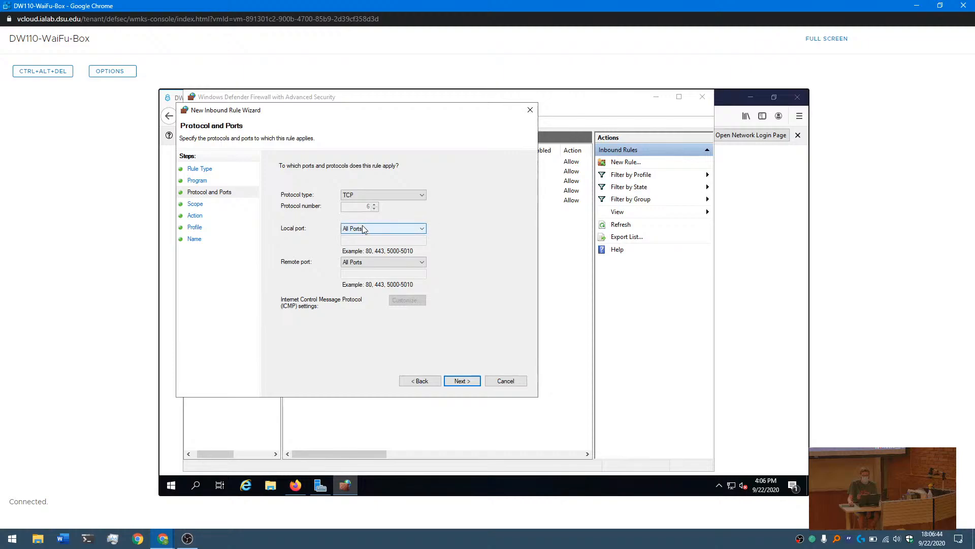
click(364, 229)
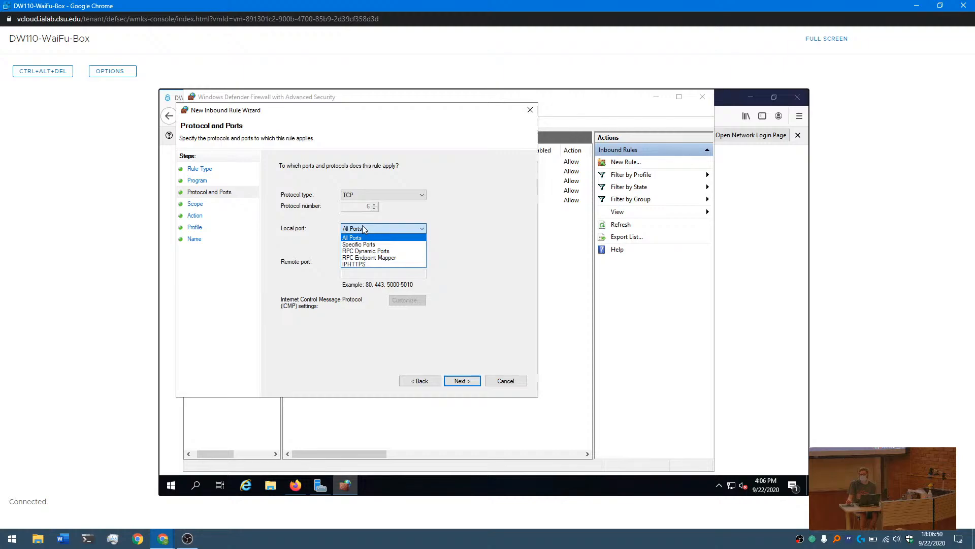
click(363, 245)
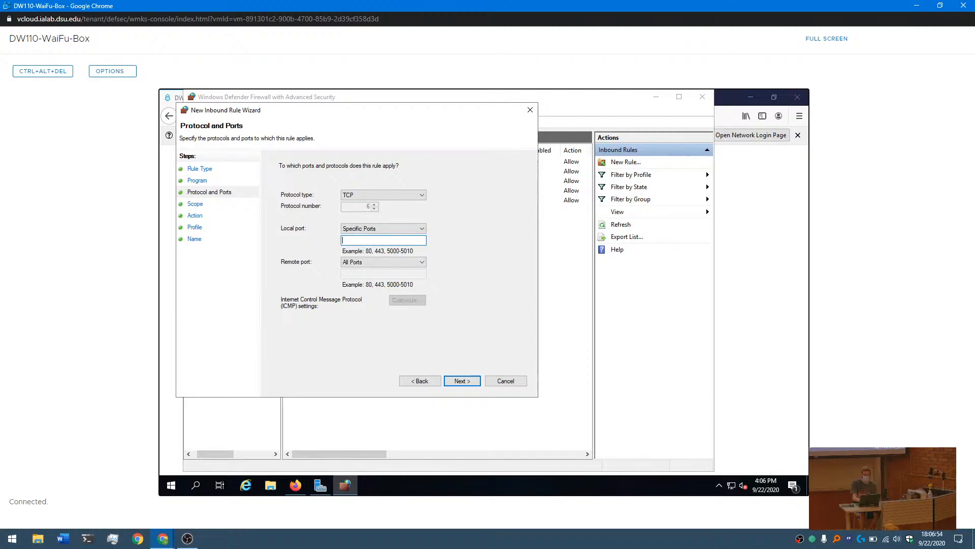
text(80)
click(471, 382)
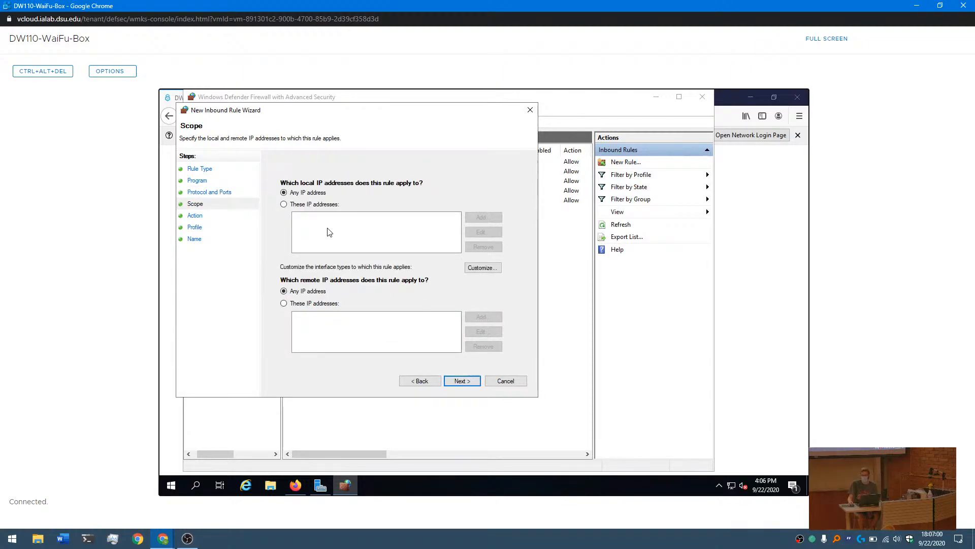
- Keep any IP address as the scope, allow the connection, and exclude the Domain profile so only Private and Public apply
click(471, 380)
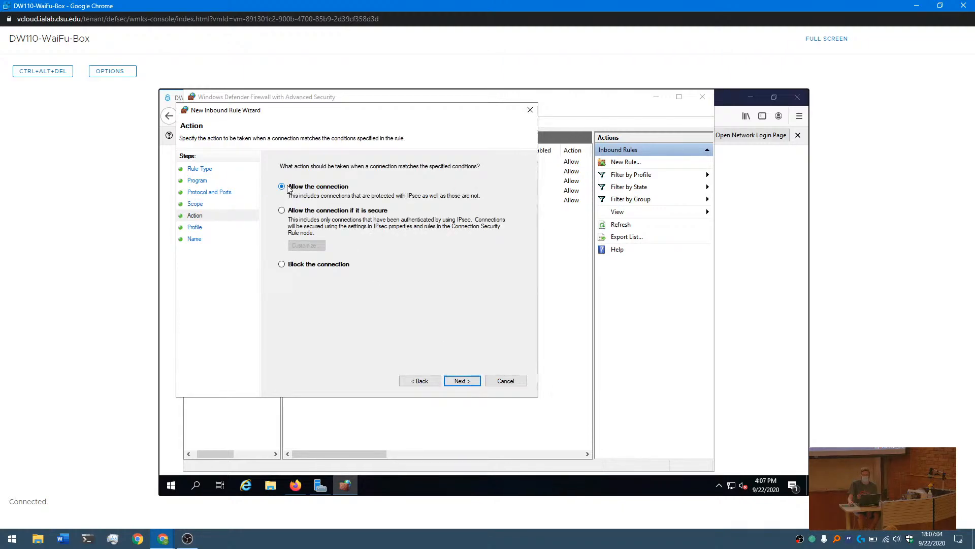
click(460, 381)
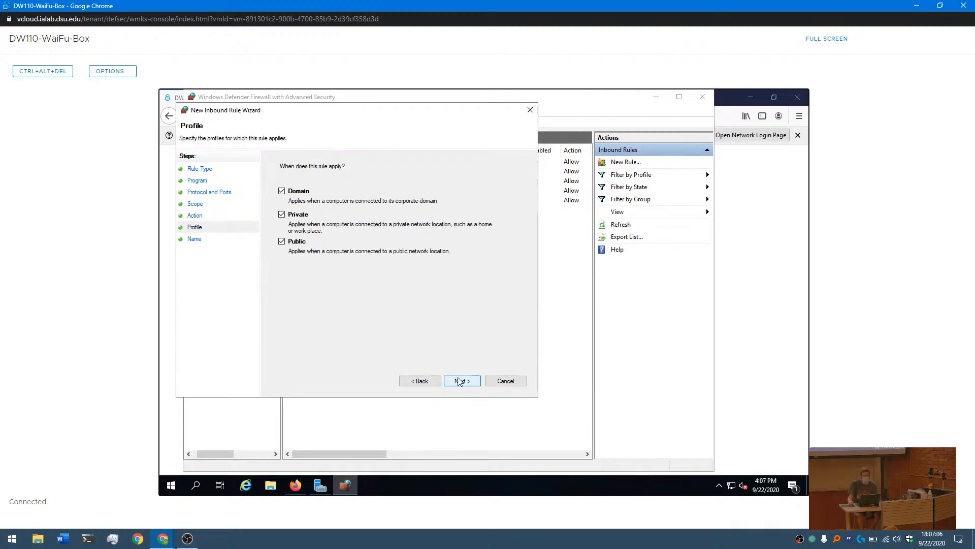
click(281, 192)
click(285, 216)
click(464, 382)
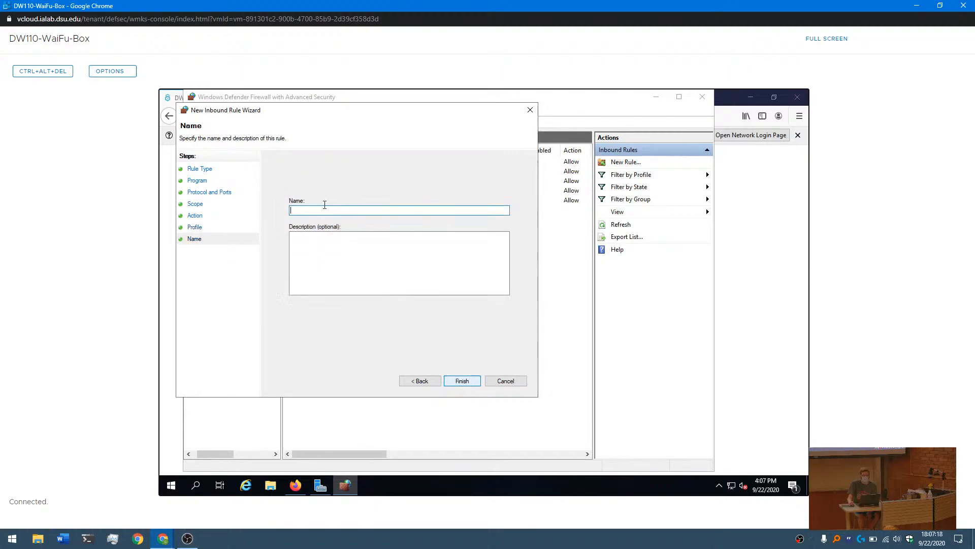
- Name the new rule HTTP Inbound and finish creating it
text(HT)
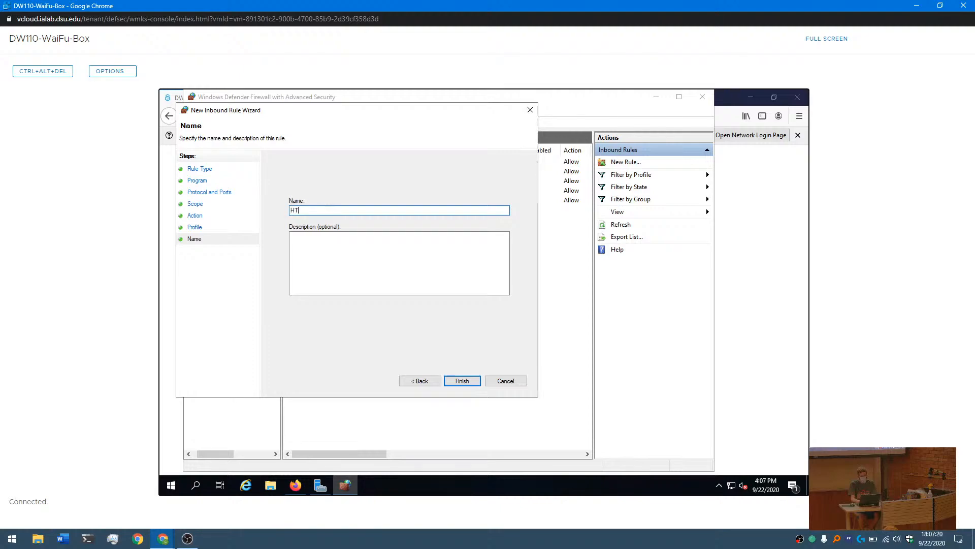
text(TP Inbound)
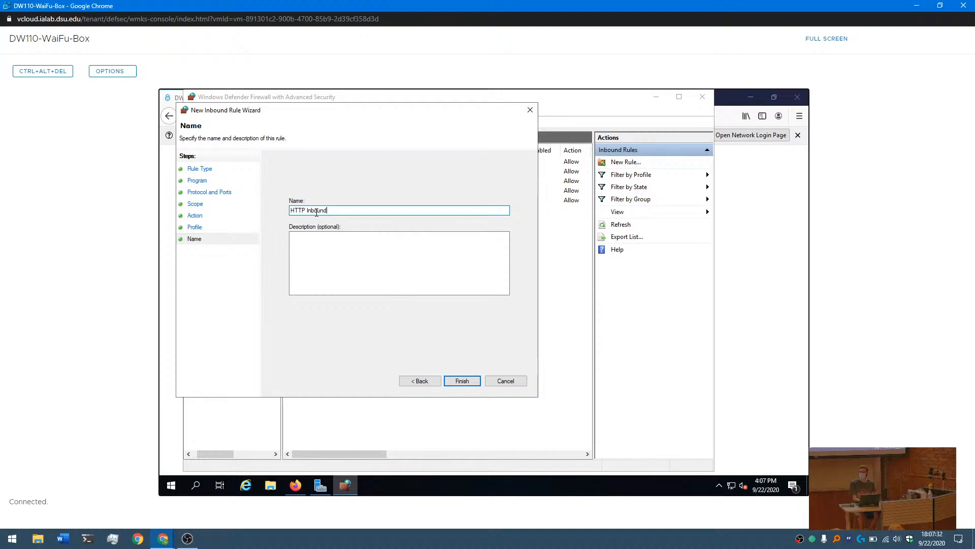
click(462, 381)
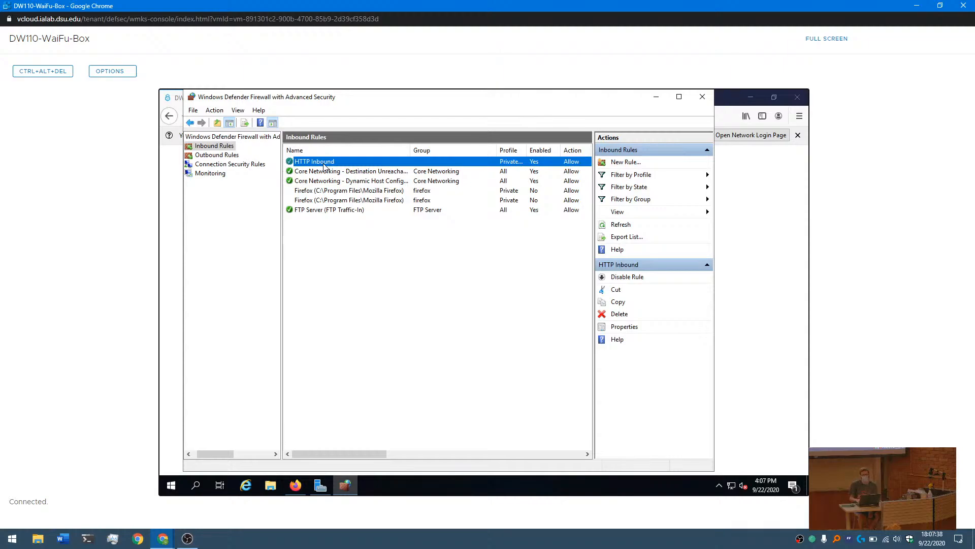
- Review the outbound and inbound rule lists, and check the service status on scoring.site in Firefox
click(226, 156)
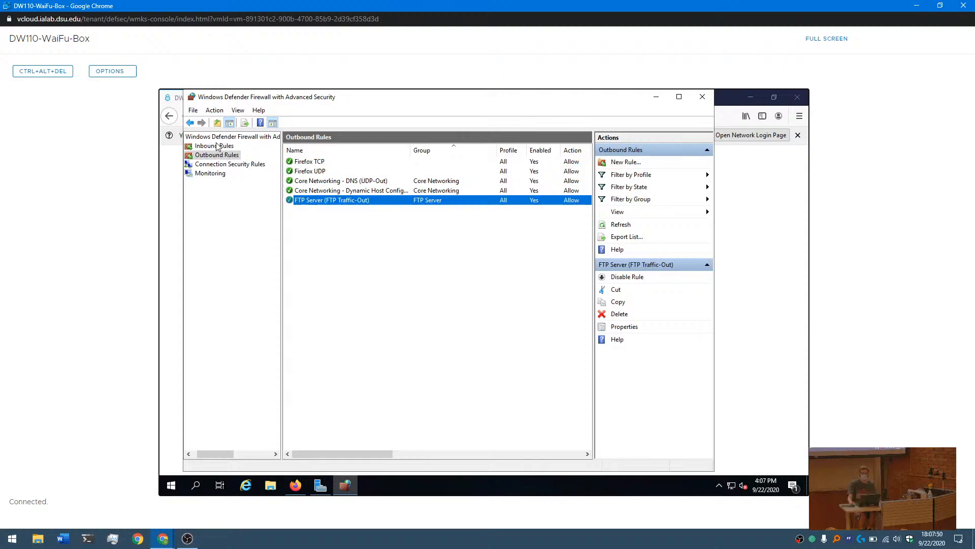
click(215, 146)
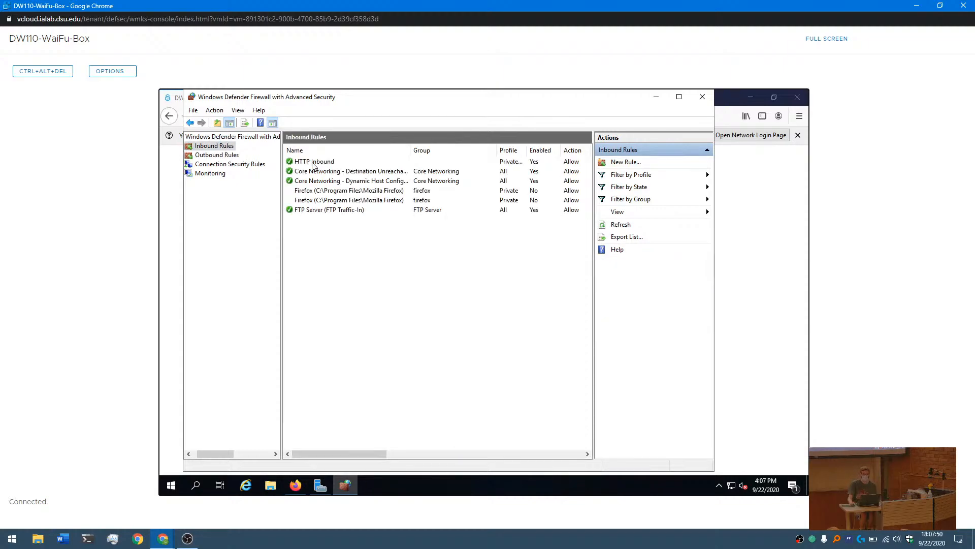
click(301, 485)
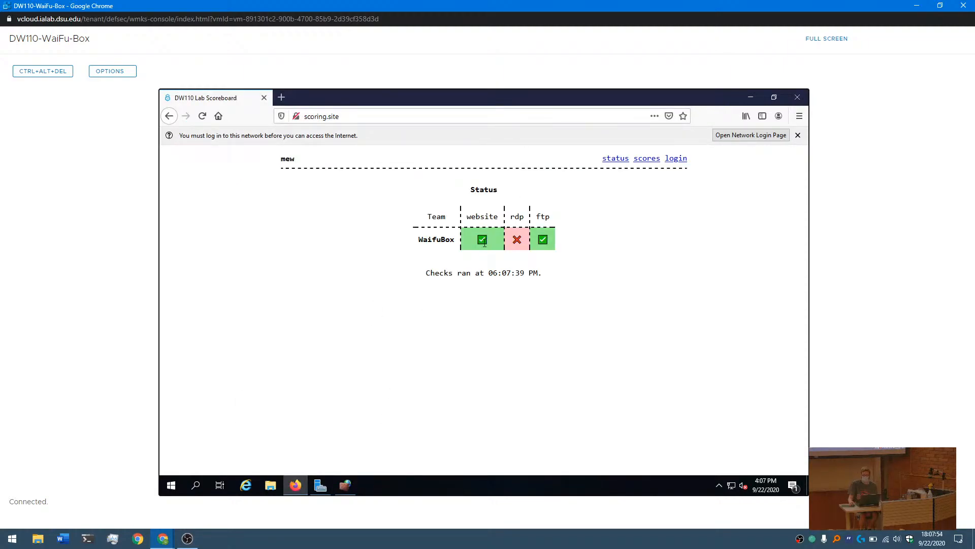
- Visit the website at 192.168.1.10:80 in a new browser tab to test it, and close that tab
click(281, 98)
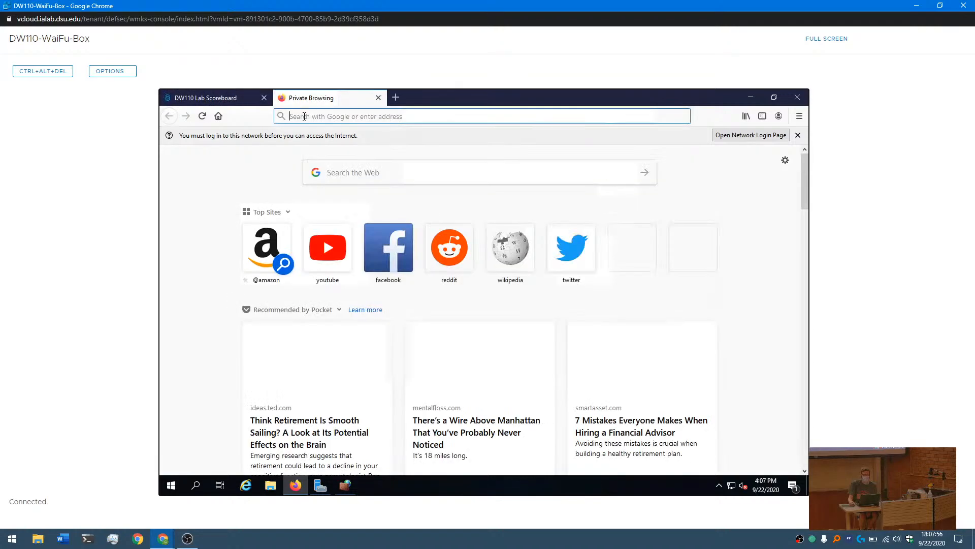
text(192)
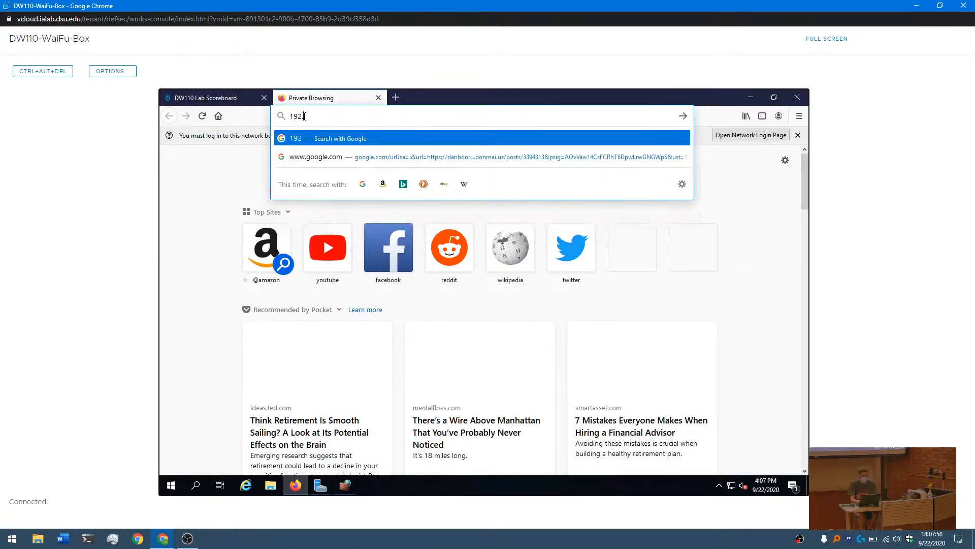
text(.168.1.10:80)
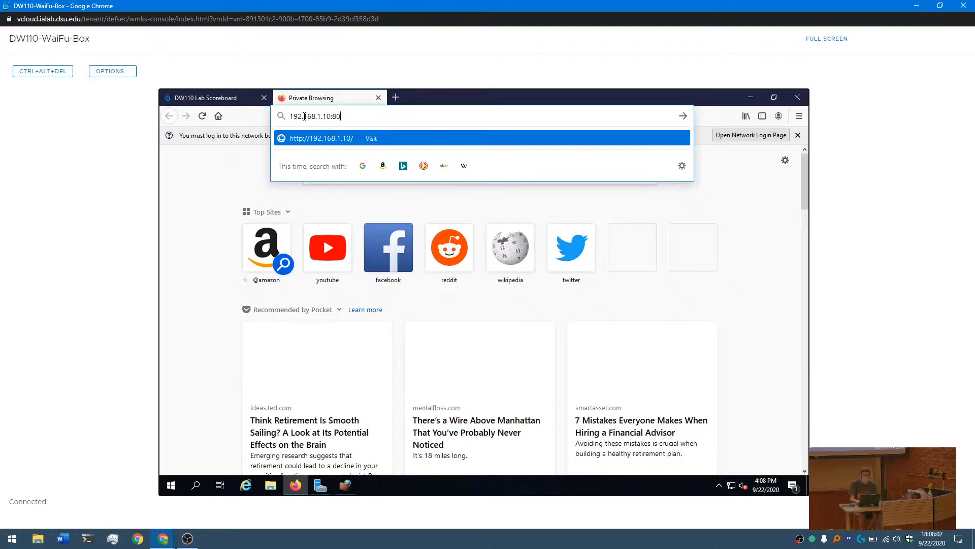
key(Return)
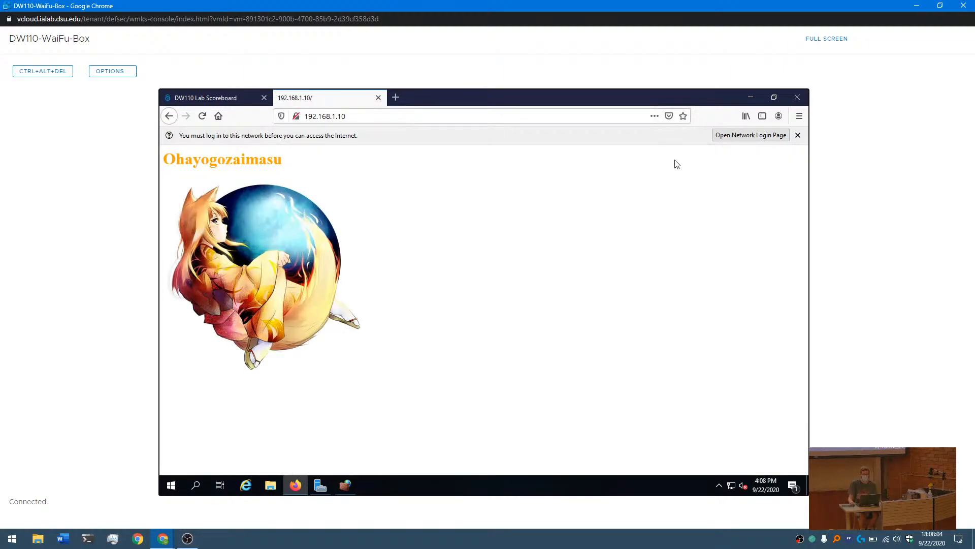
click(379, 98)
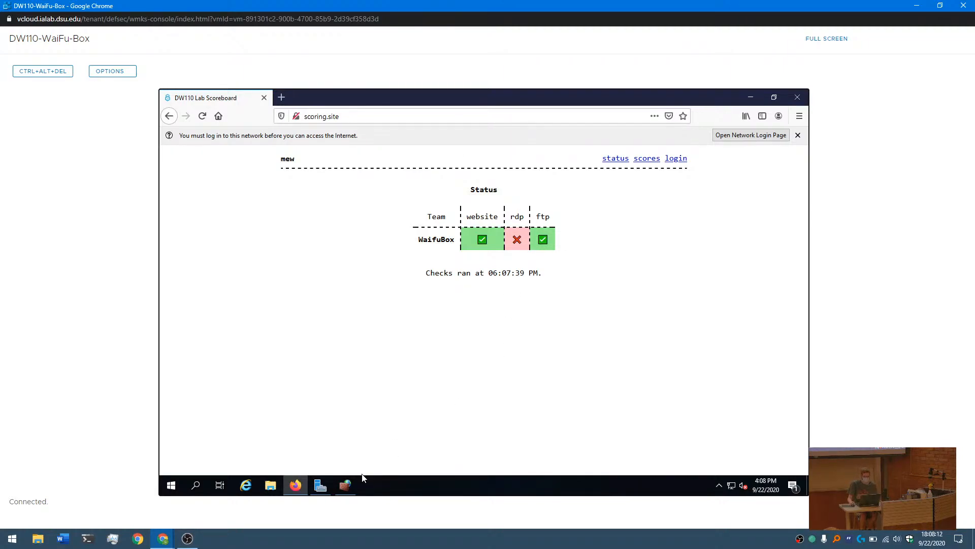
- Switch back to Windows Defender Firewall and start another new inbound rule of the Custom type
click(349, 484)
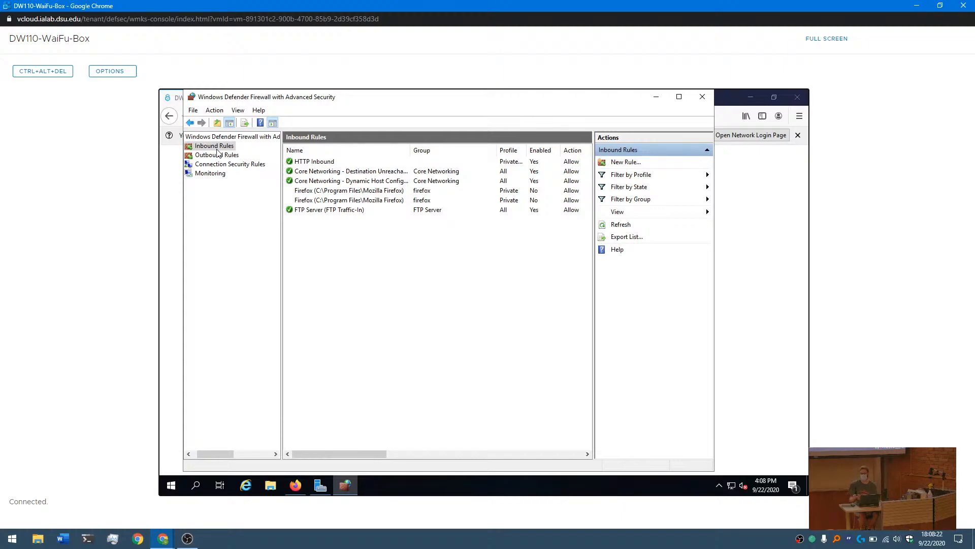
click(219, 114)
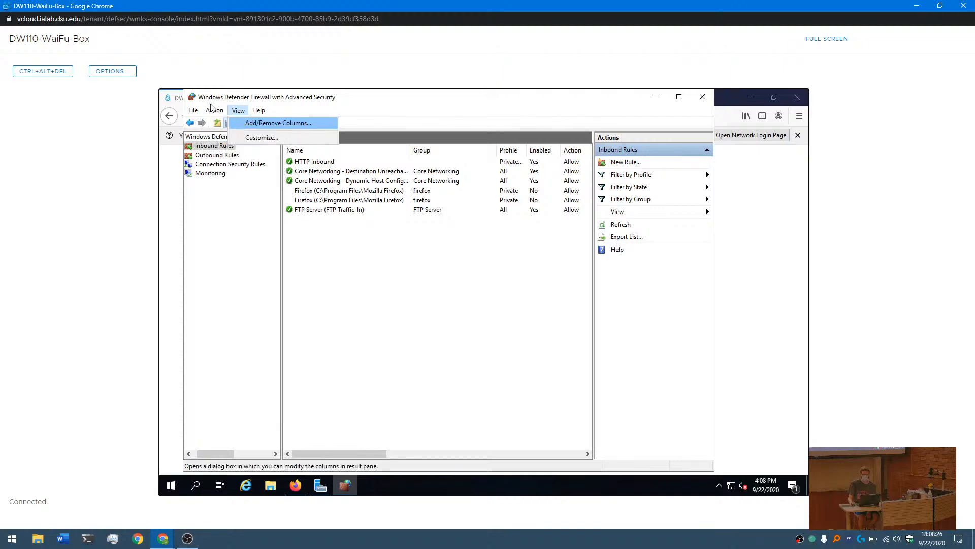
click(222, 123)
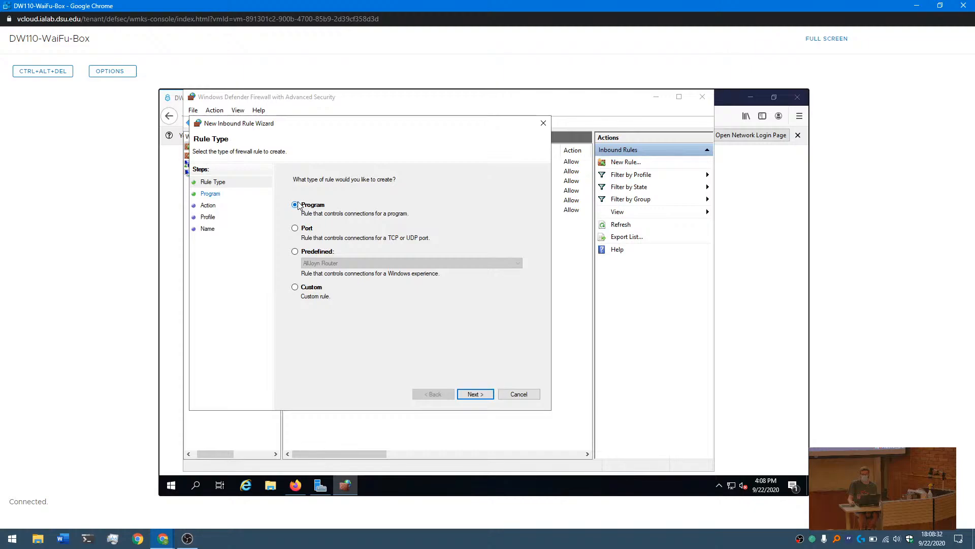
click(303, 229)
click(295, 287)
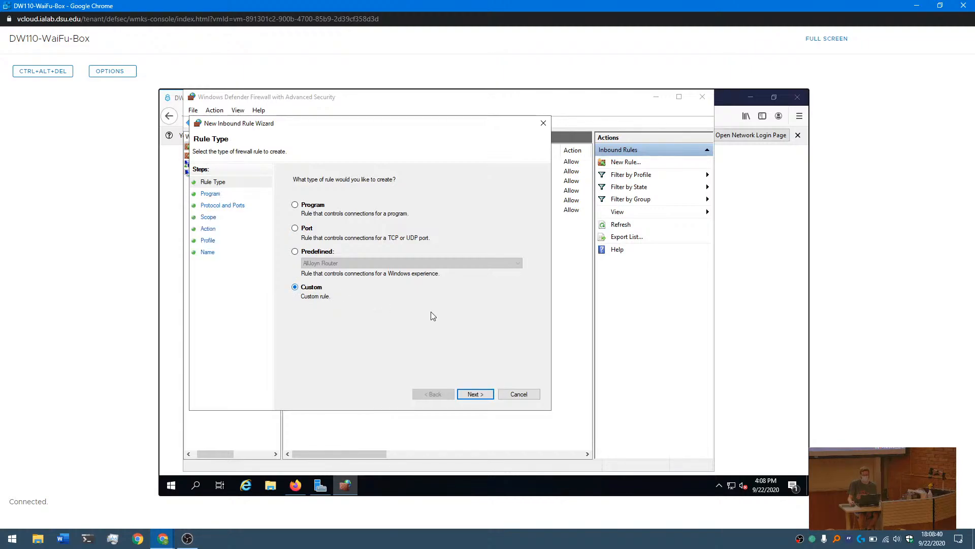
click(483, 393)
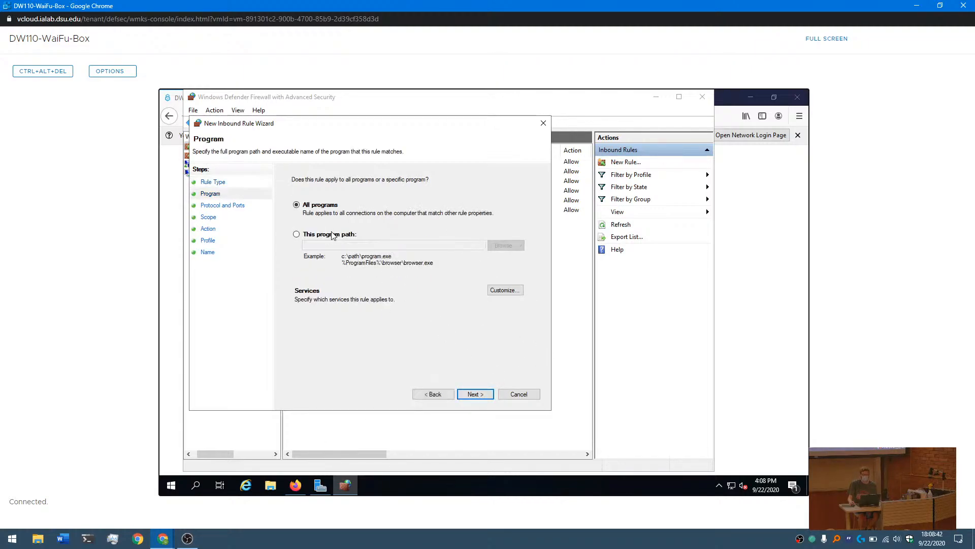
- Limit the rule to the program path %SystemRoot%\System32\svchost.exe and confirm creating a rule that references this process
click(298, 235)
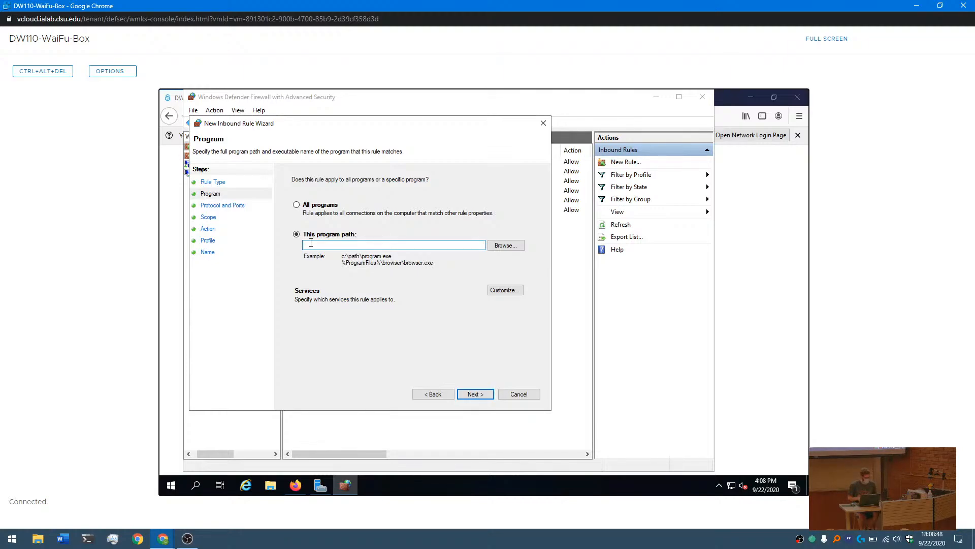
text(%SystemRoot%)
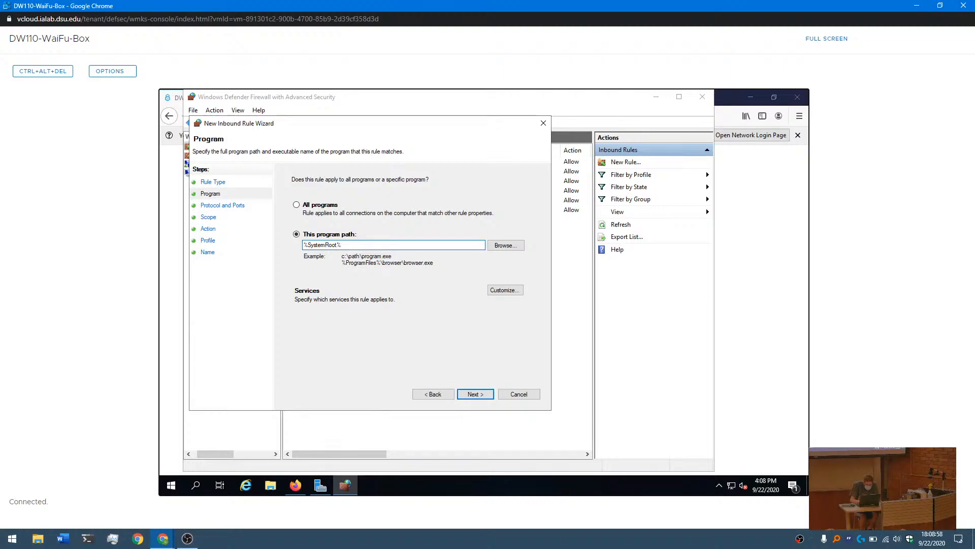
text(\)
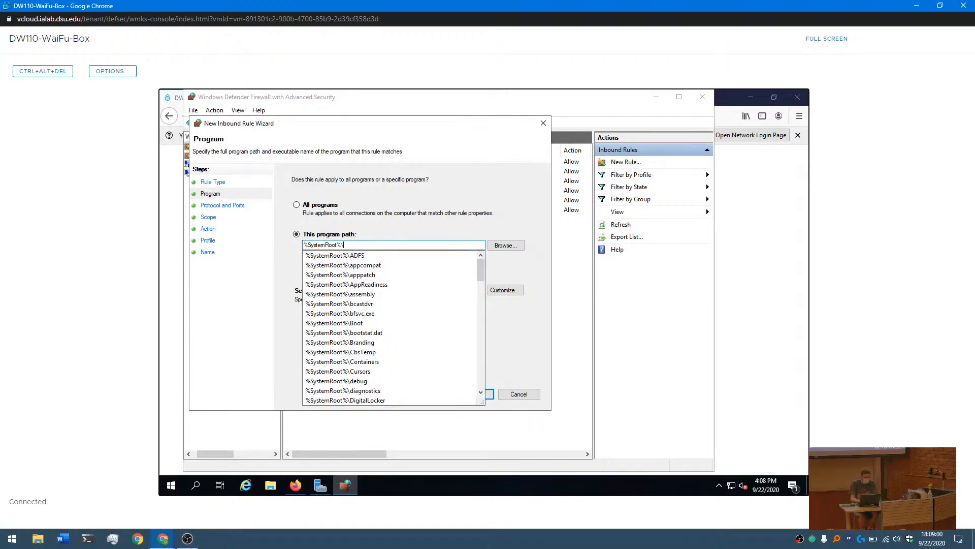
text(system)
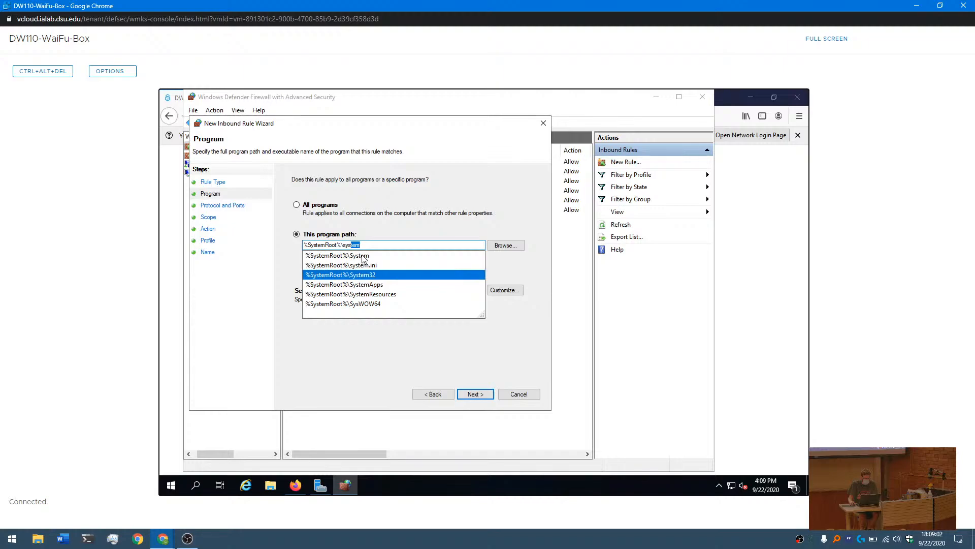
click(359, 275)
text(\svchost.exe)
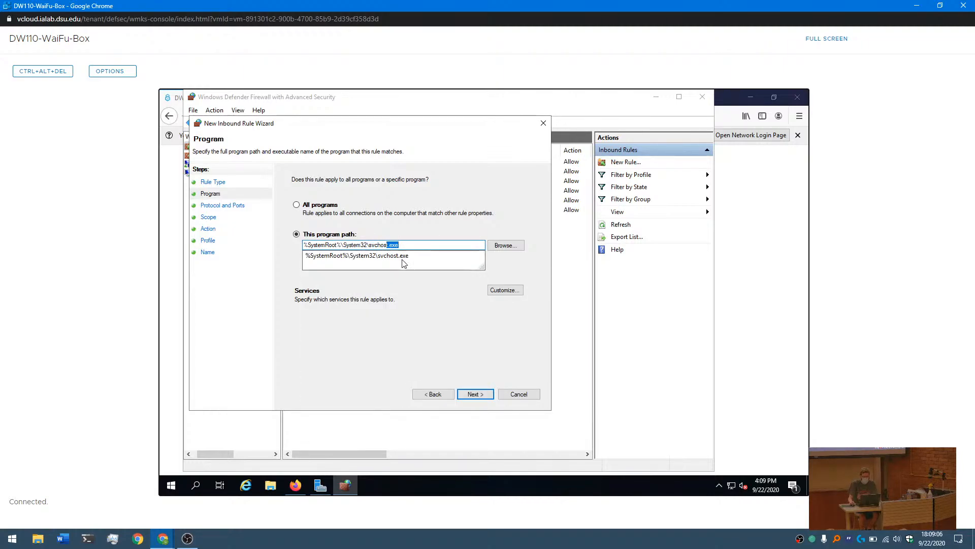
click(403, 257)
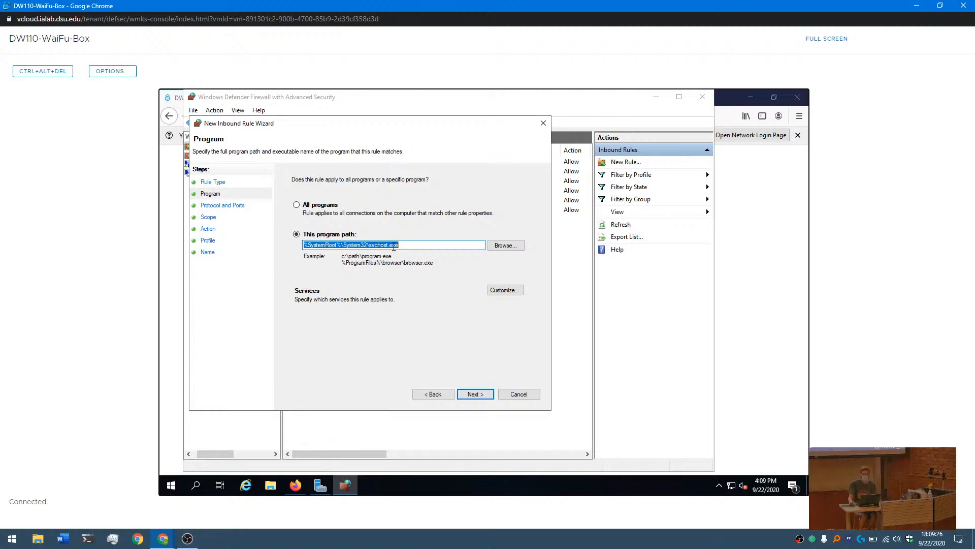
click(472, 392)
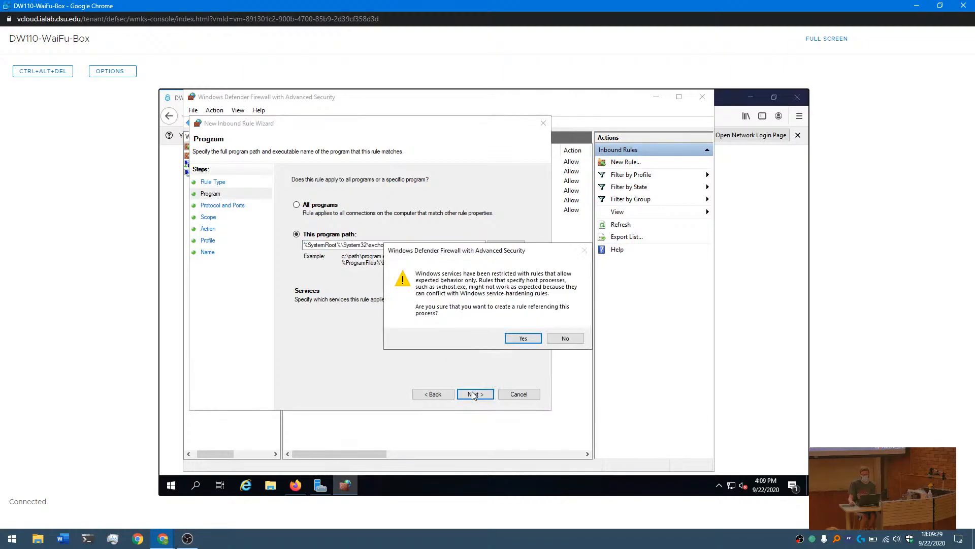
click(521, 341)
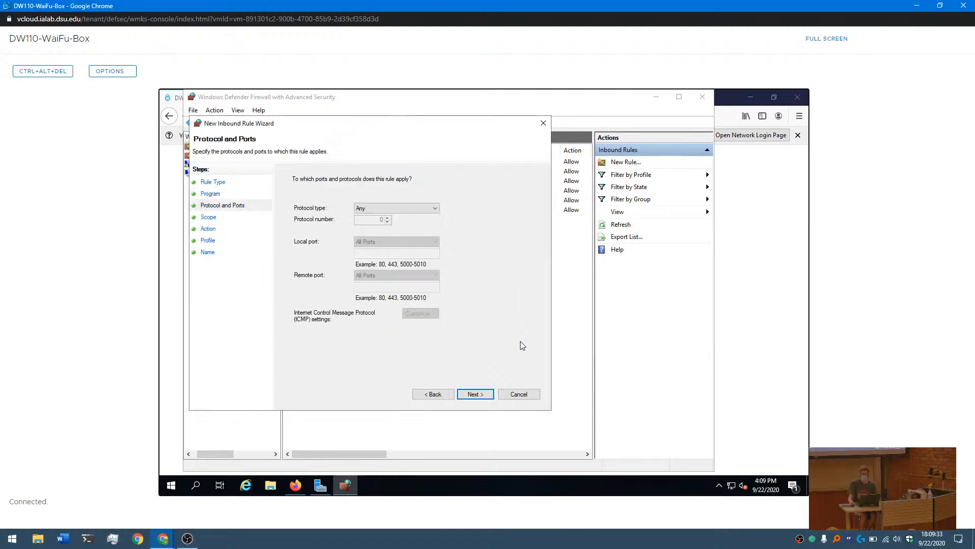
- Set the rule's protocol type to TCP and restrict it to the specific local port 3389
click(374, 207)
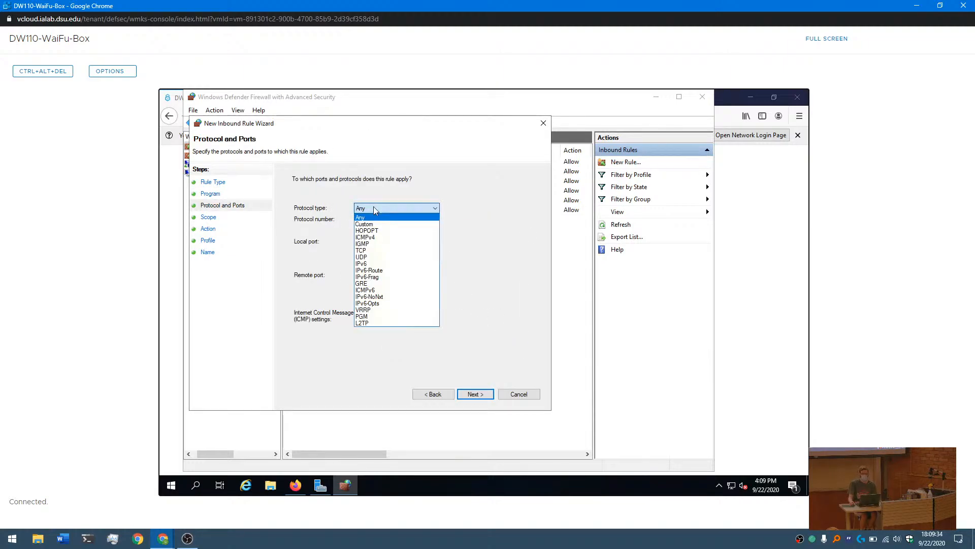
click(367, 251)
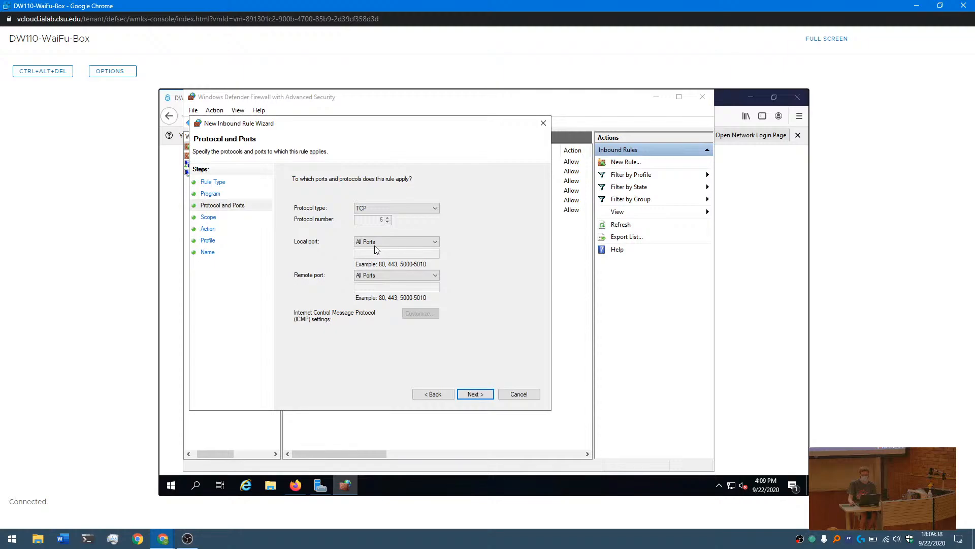
click(376, 242)
click(379, 258)
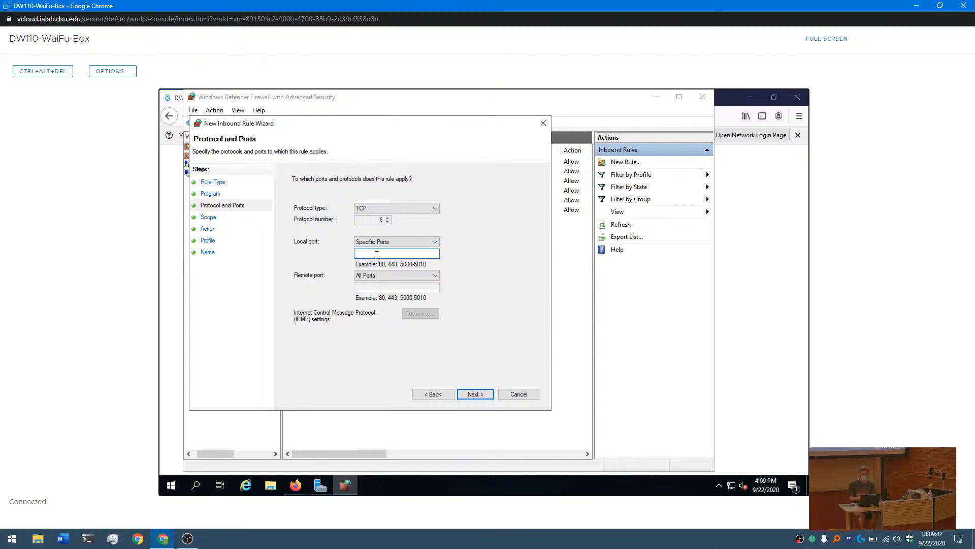
text(3389)
click(475, 394)
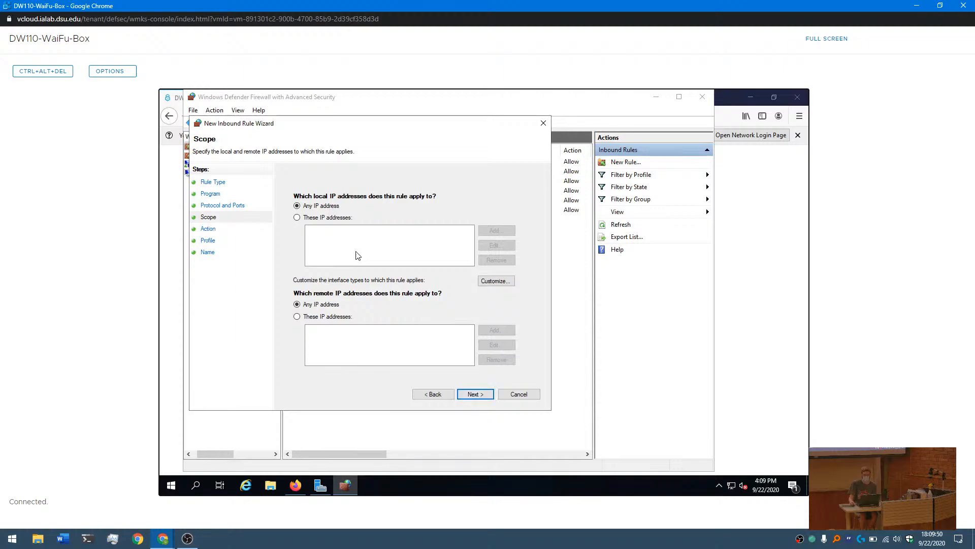
- Accept any local and remote IP address, allow the connection, and apply the rule only to the Private and Public profiles
click(483, 394)
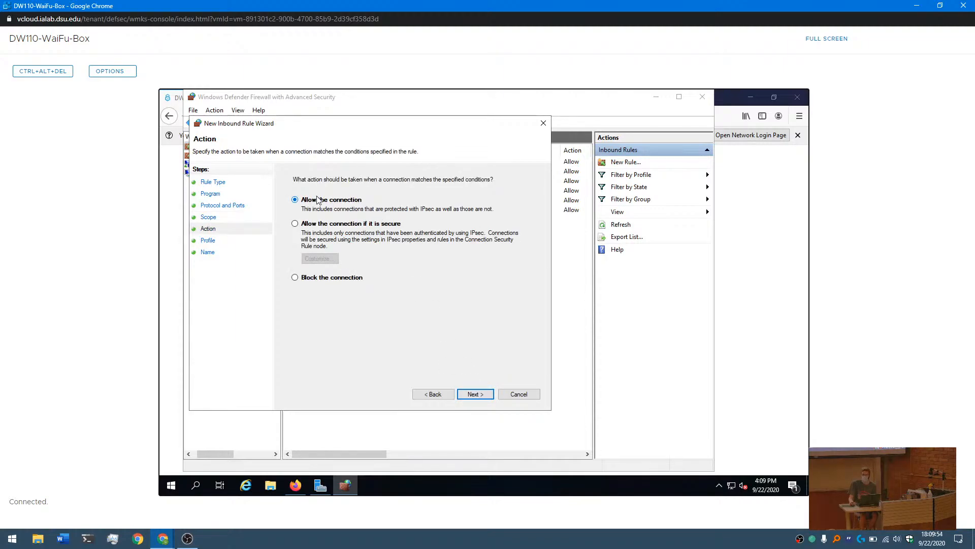
click(474, 394)
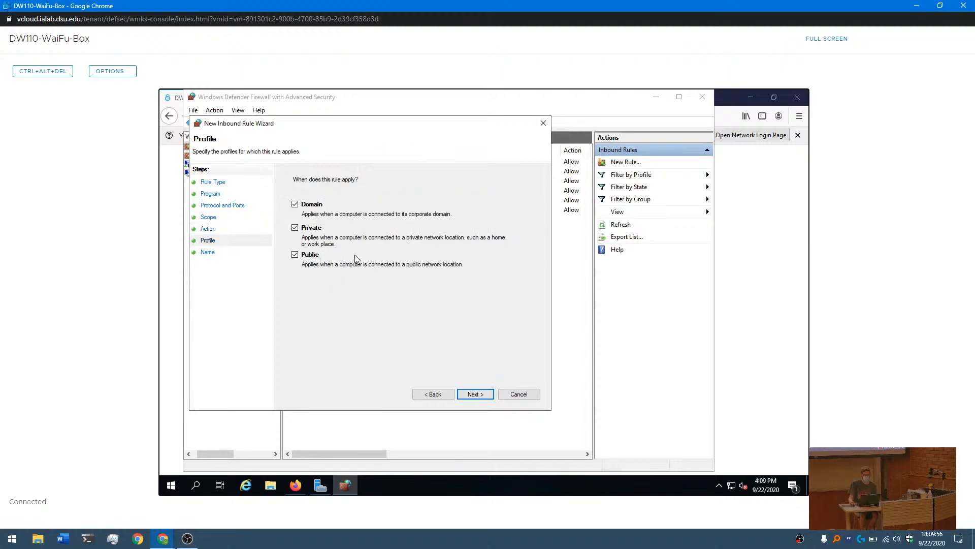
click(295, 204)
click(478, 395)
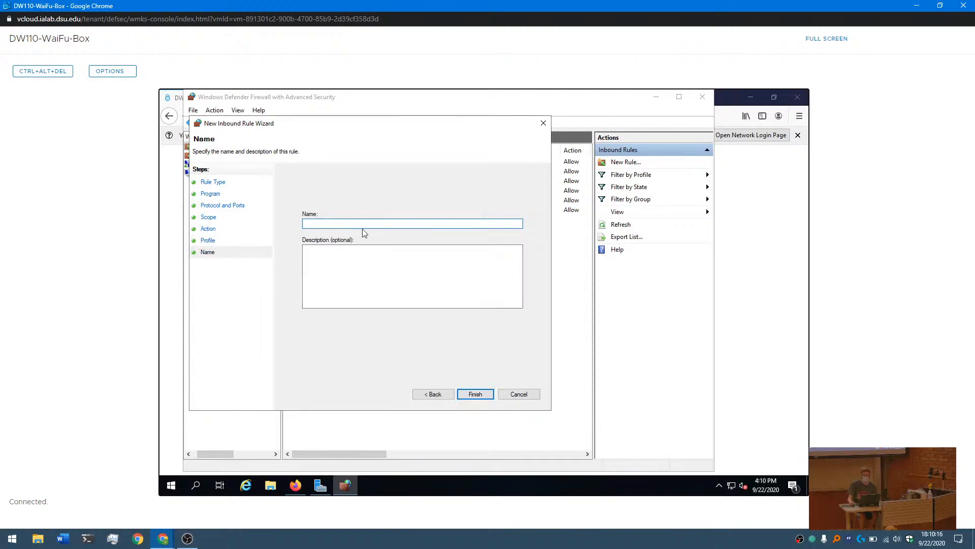
- Name the new rule RDP Inobund and finish creating it
text(RDP)
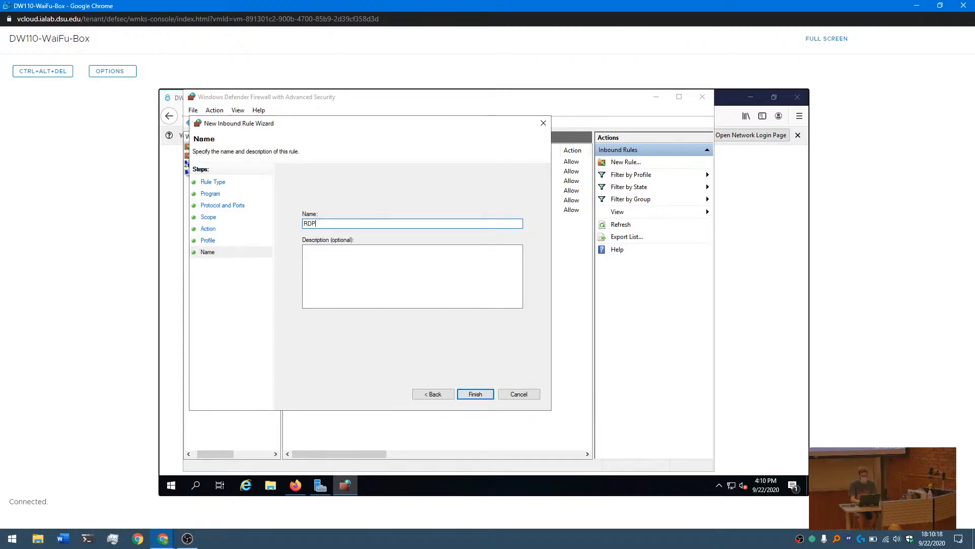
text( Inobund)
click(474, 394)
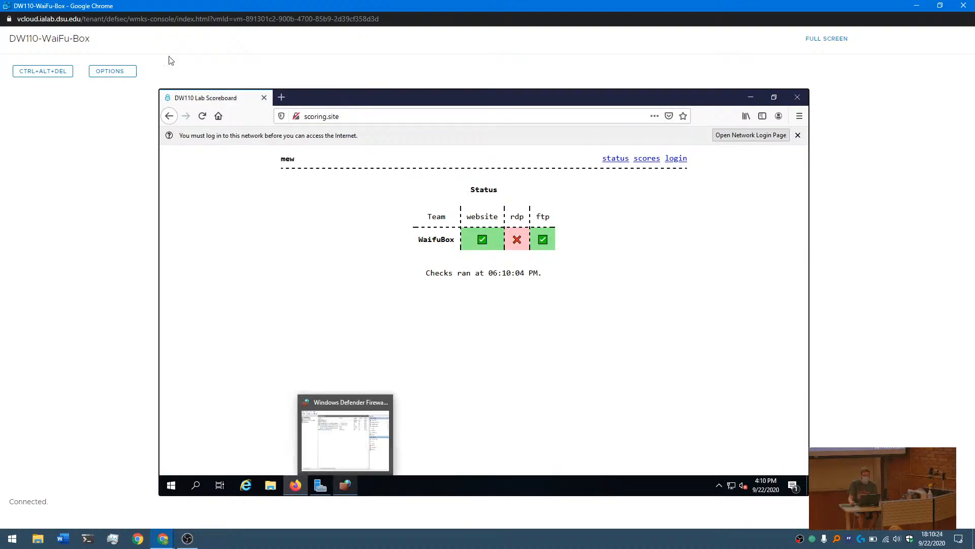
- Refresh the service status page on scoring.site in Firefox and open a Command Prompt
click(202, 116)
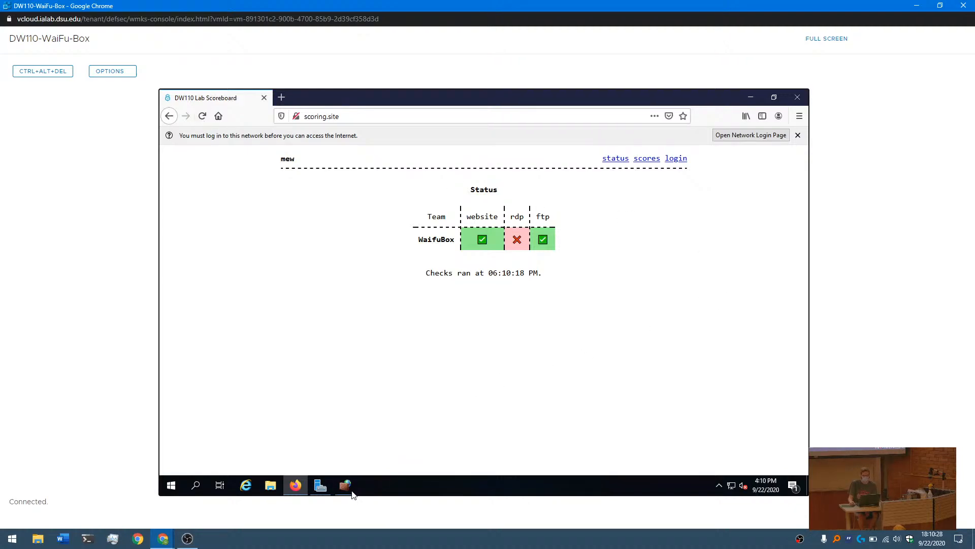
click(171, 486)
text(cmd)
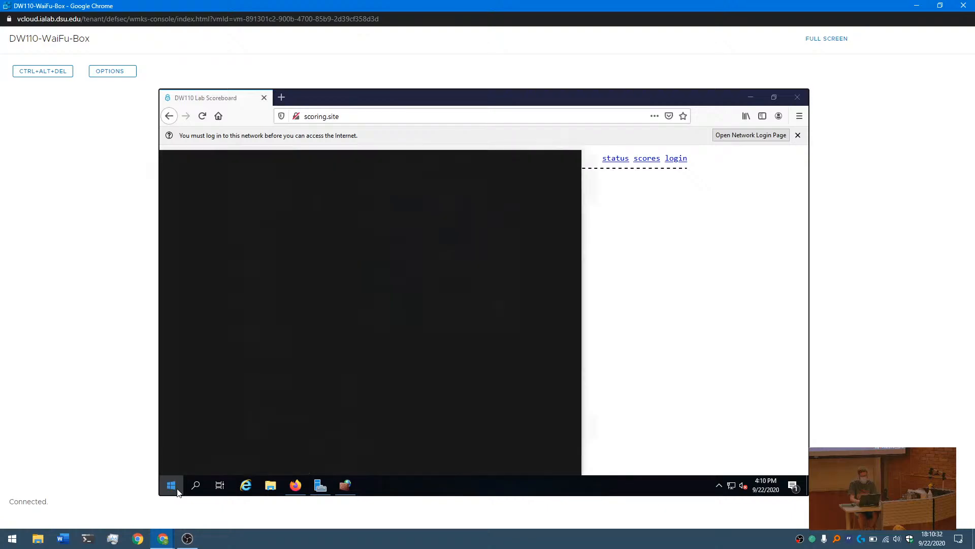
key(Return)
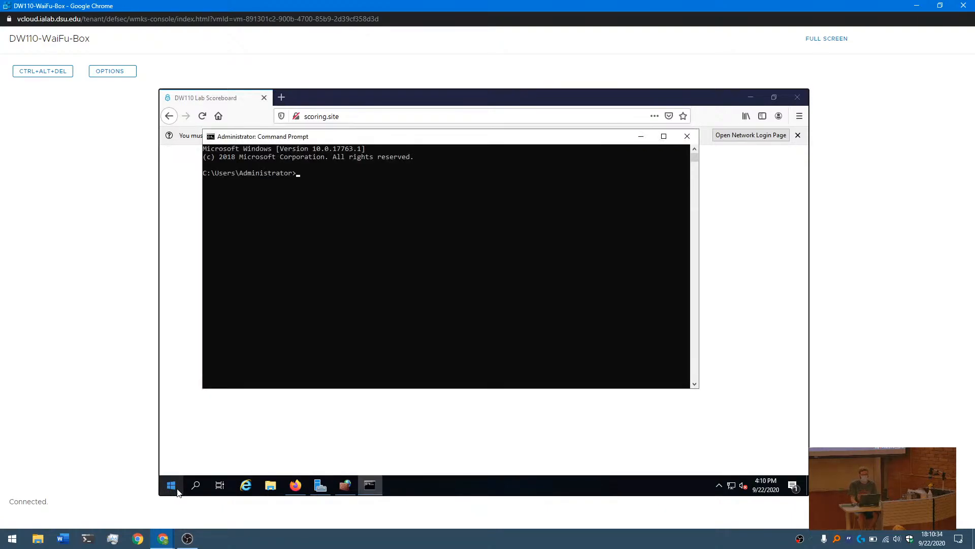
- Connect to the FTP server at 192.168.1.10 from the command line with ftp 192.168.1.10
text(f)
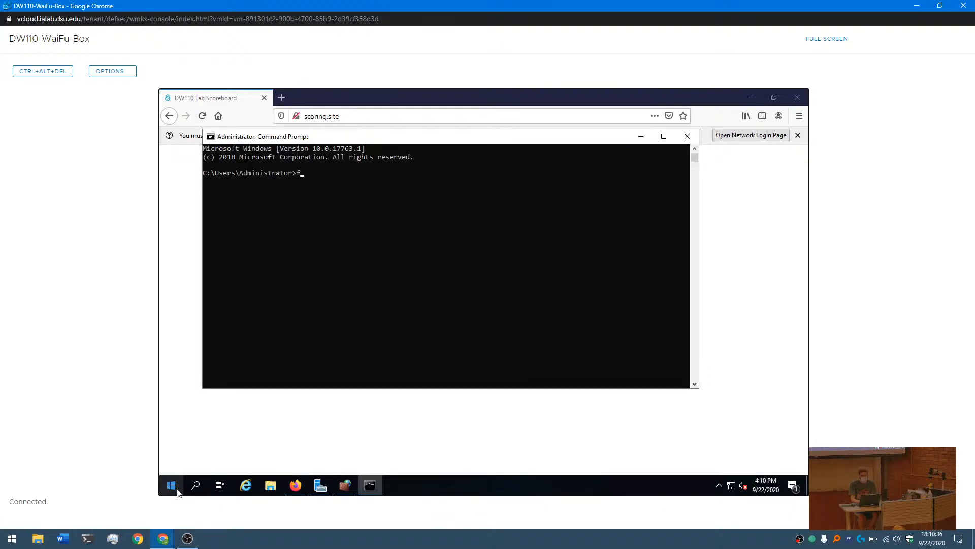
text(tp 192.168.1.10)
key(Return)
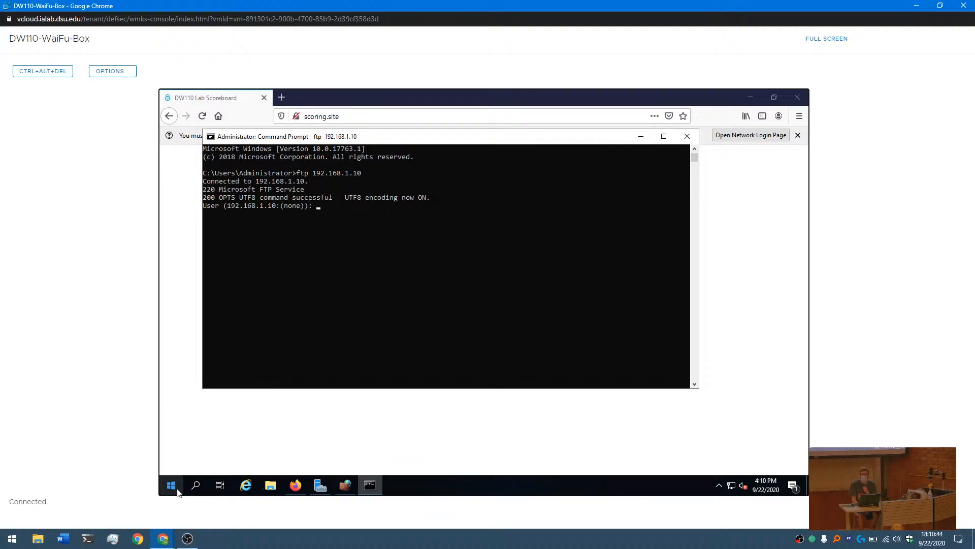
- Log in to the FTP server as Administrator with the account password and list the remote directory with dir
text(Administrator)
key(Return)
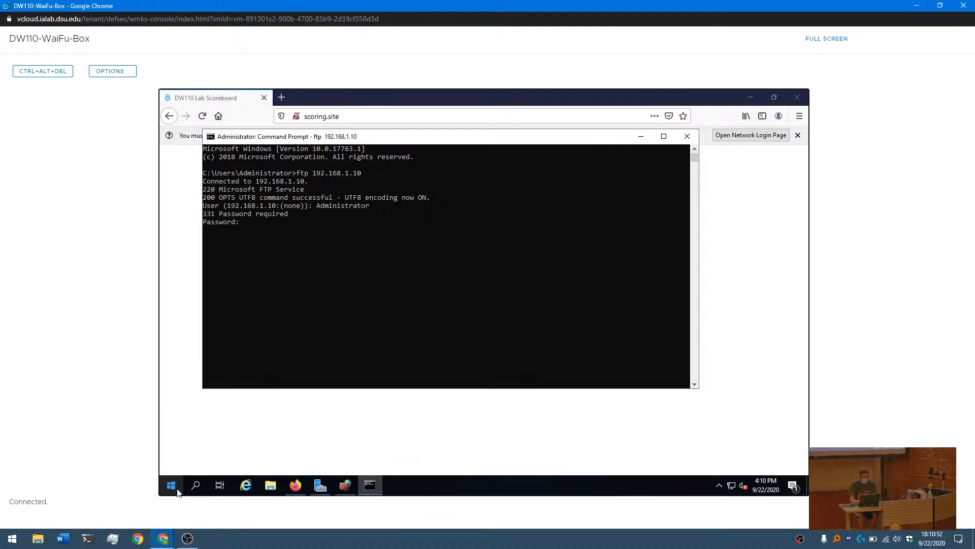
key(Return)
text(dir)
key(Return)
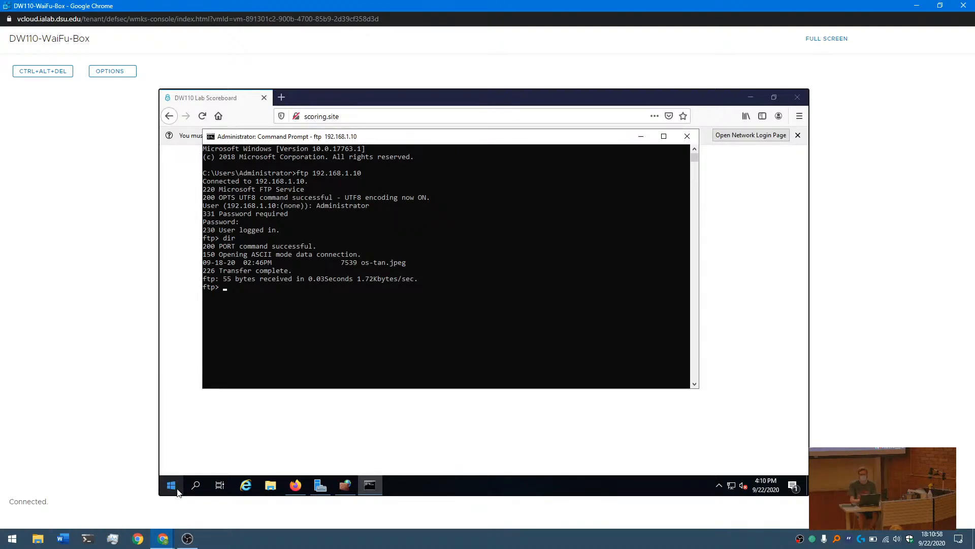
- Download os-tan.jpeg from the FTP server with get and end the FTP session with bye
text(get os-tan)
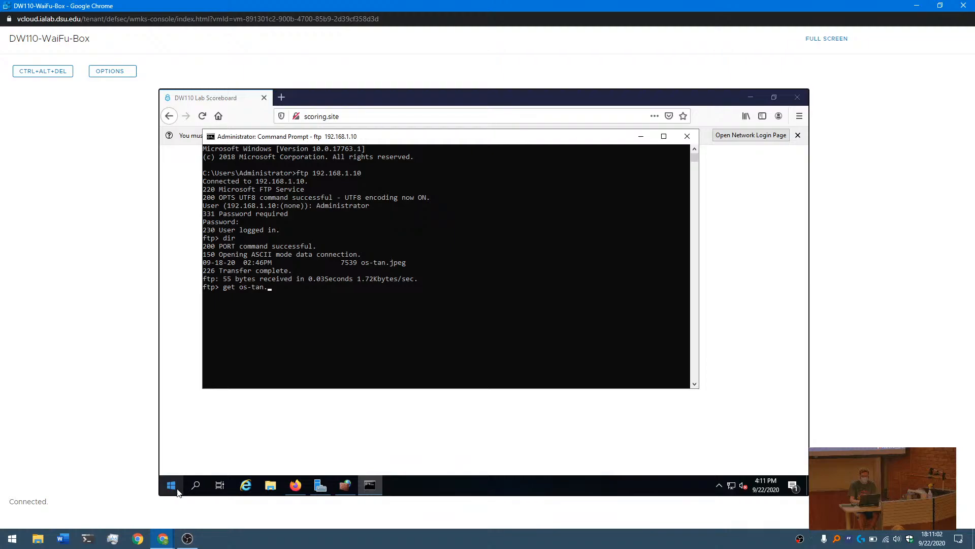
text(.jpeg)
key(Return)
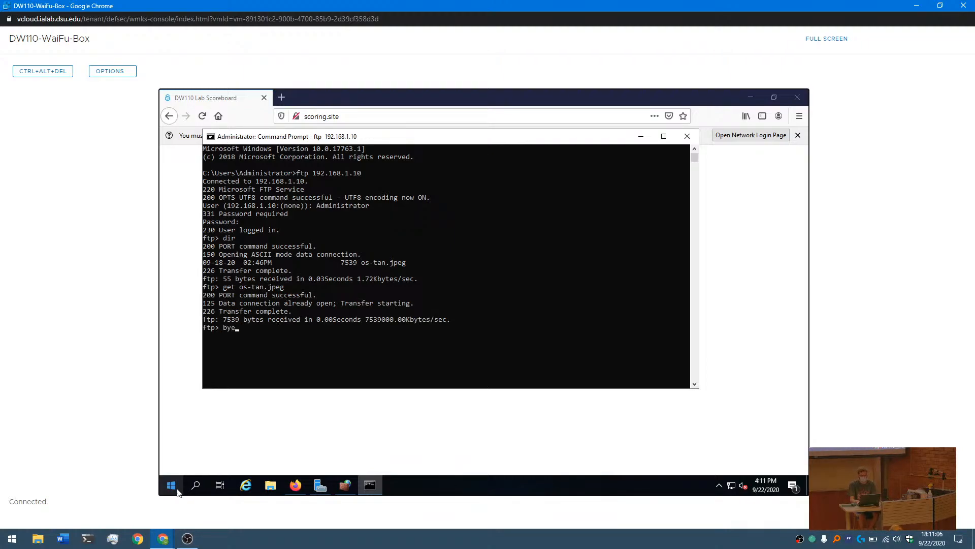
key(Return)
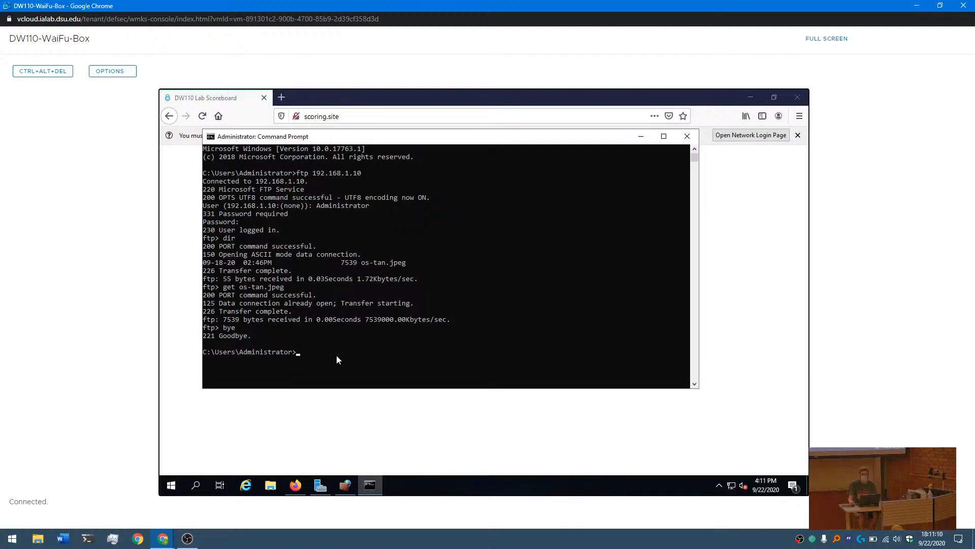
- Check the service status on scoring.site in Firefox and switch back to the inbound rules in Windows Defender Firewall
click(727, 181)
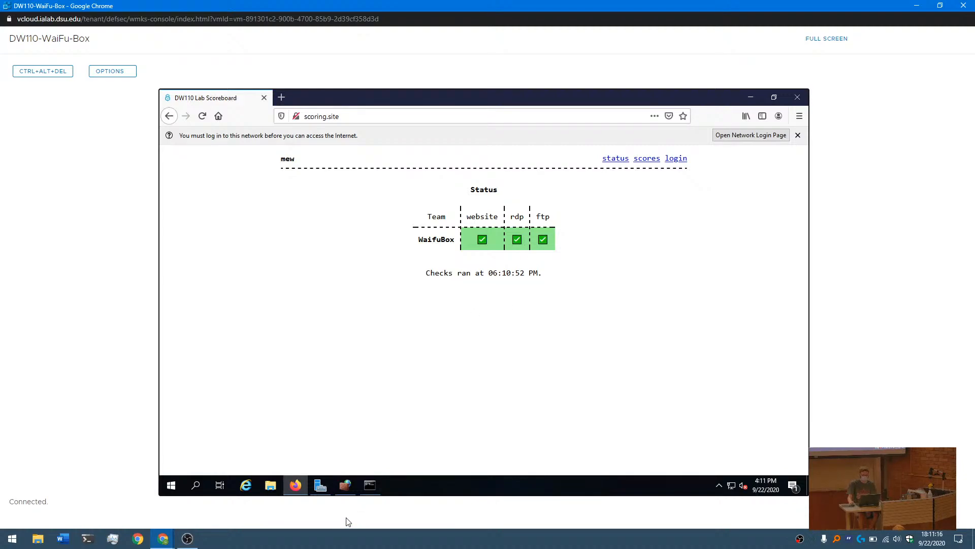
click(346, 488)
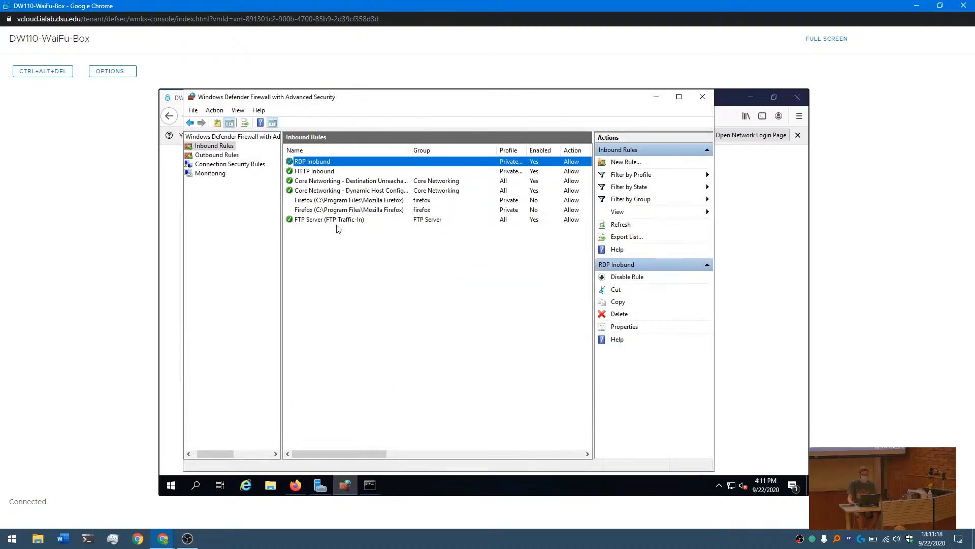